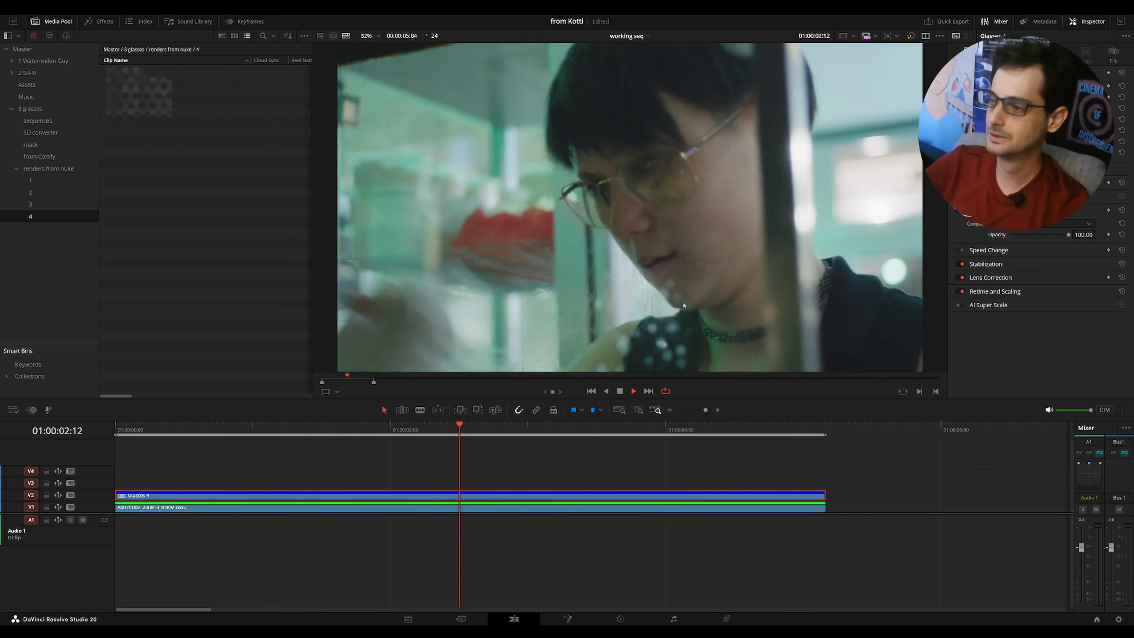
Lower the selected Glasses clip's opacity to about 71.
key("space")
left_click_drag(1068, 234, 1010, 234)
scroll(613, 438, "down", 3)
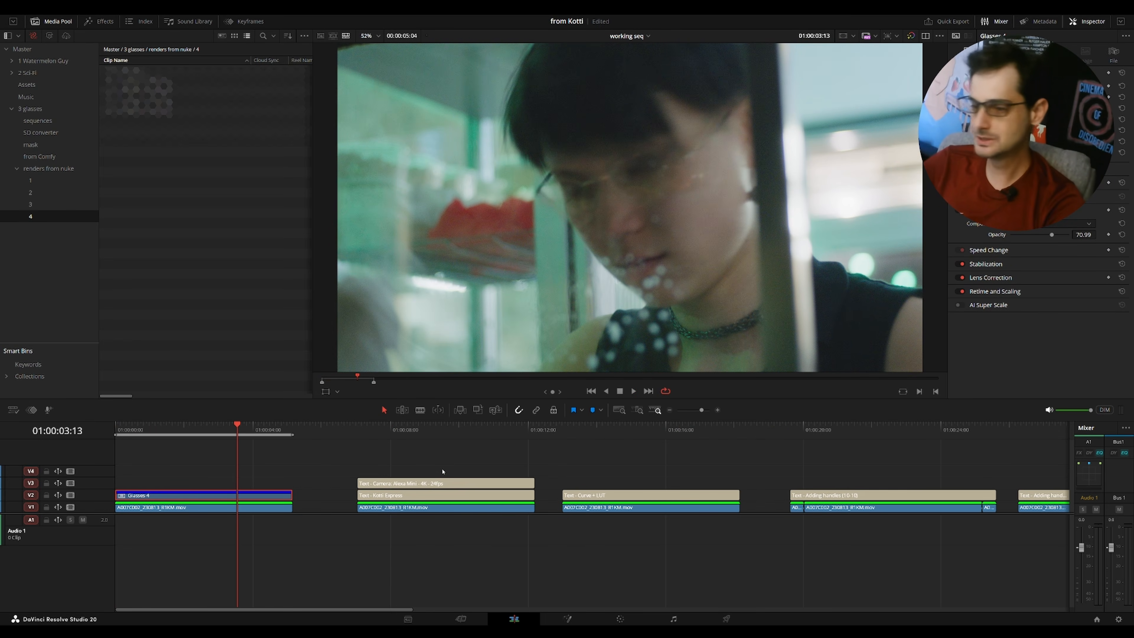
Review the titled timeline sections by moving the playhead, ending on the Curve + LUT clip.
left_click(394, 430)
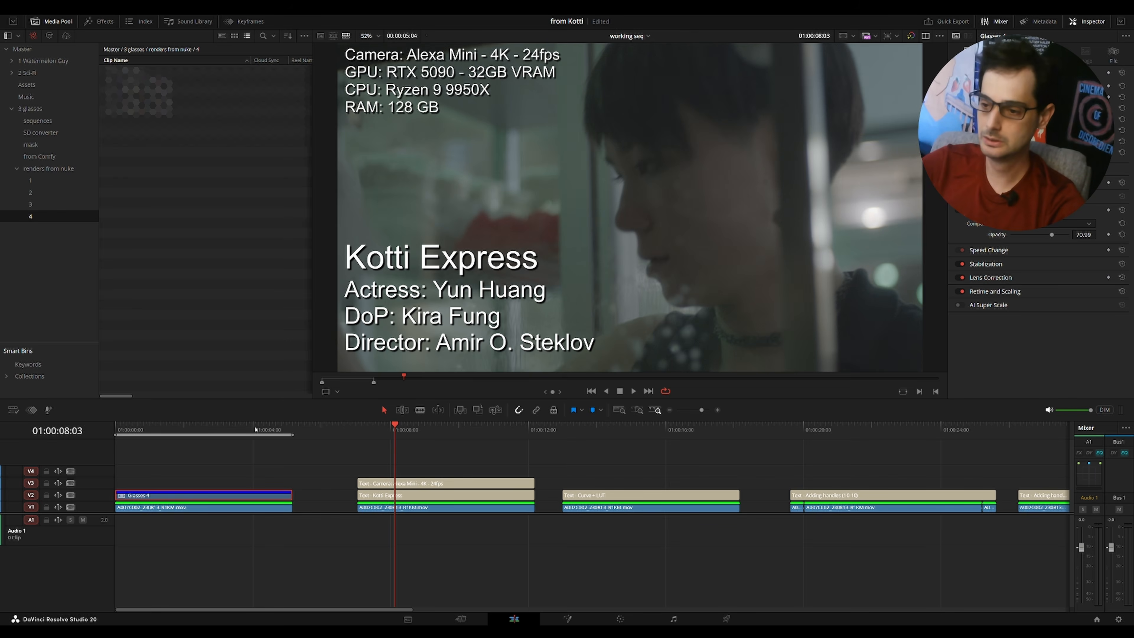
left_click_drag(255, 428, 232, 439)
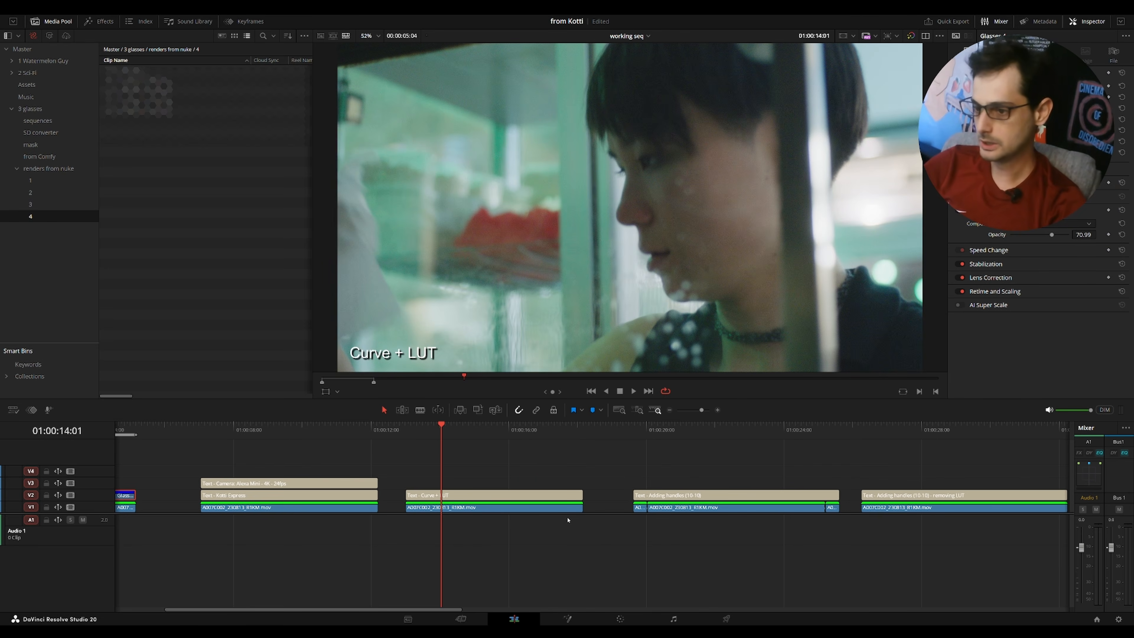
left_click(355, 428)
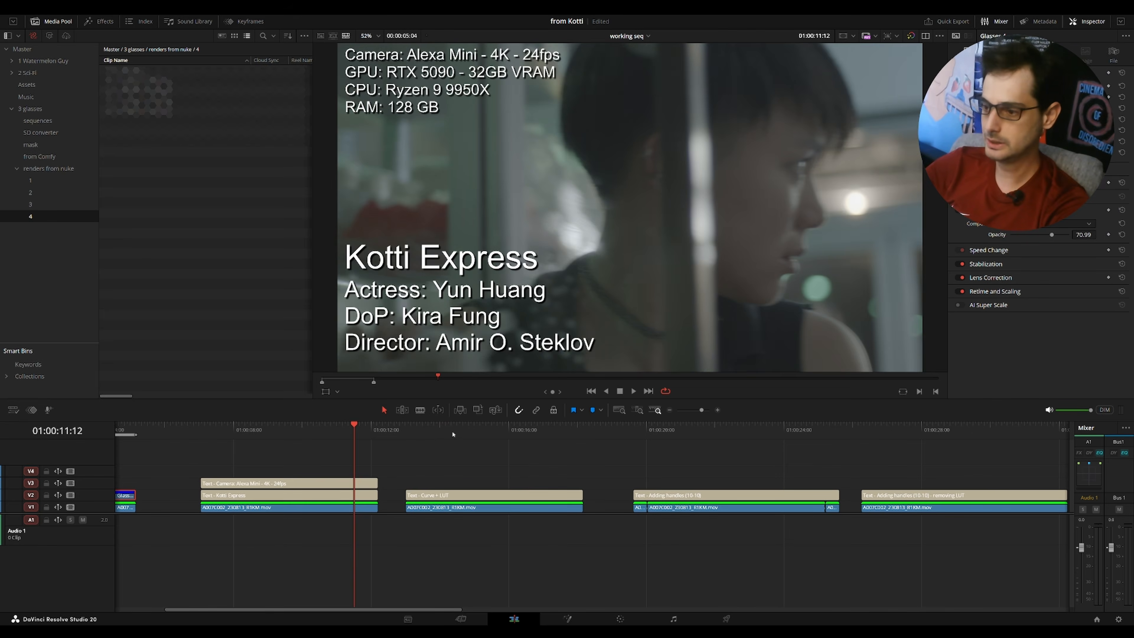
left_click_drag(450, 431, 471, 435)
left_click(480, 508)
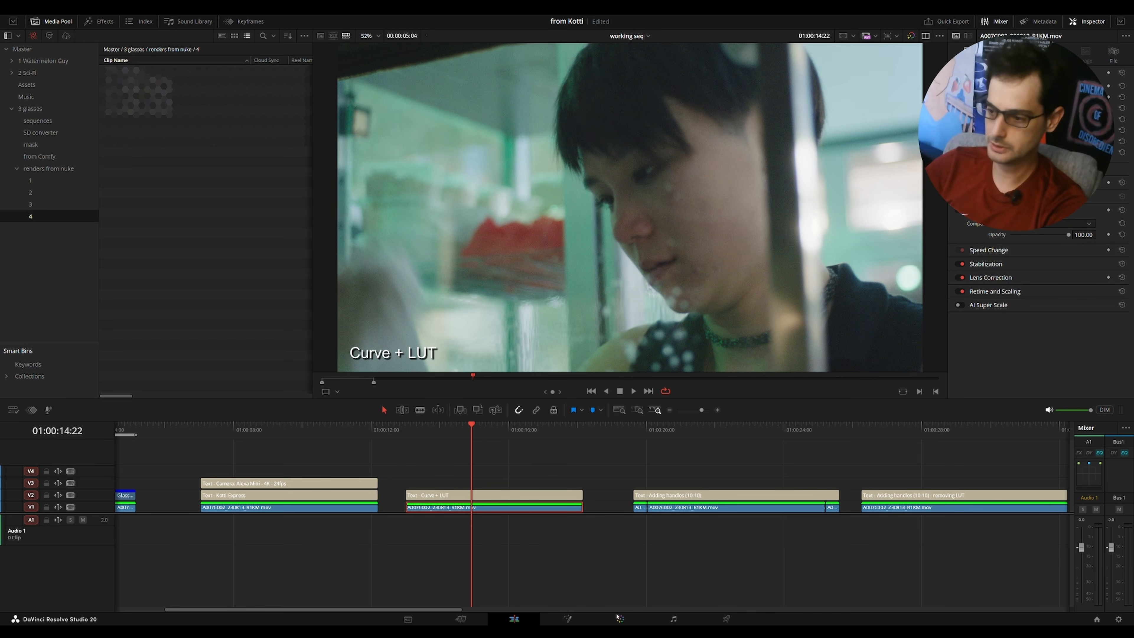
Inspect the Curve + LUT clip's color nodes and curve, then return to editing.
left_click(620, 619)
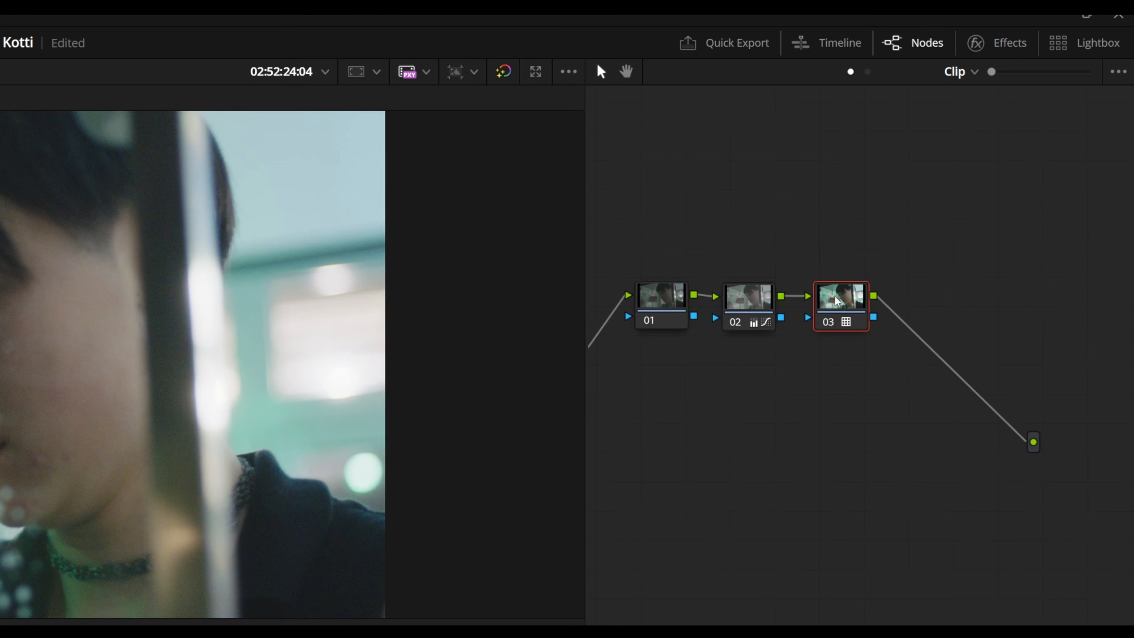
left_click(769, 307)
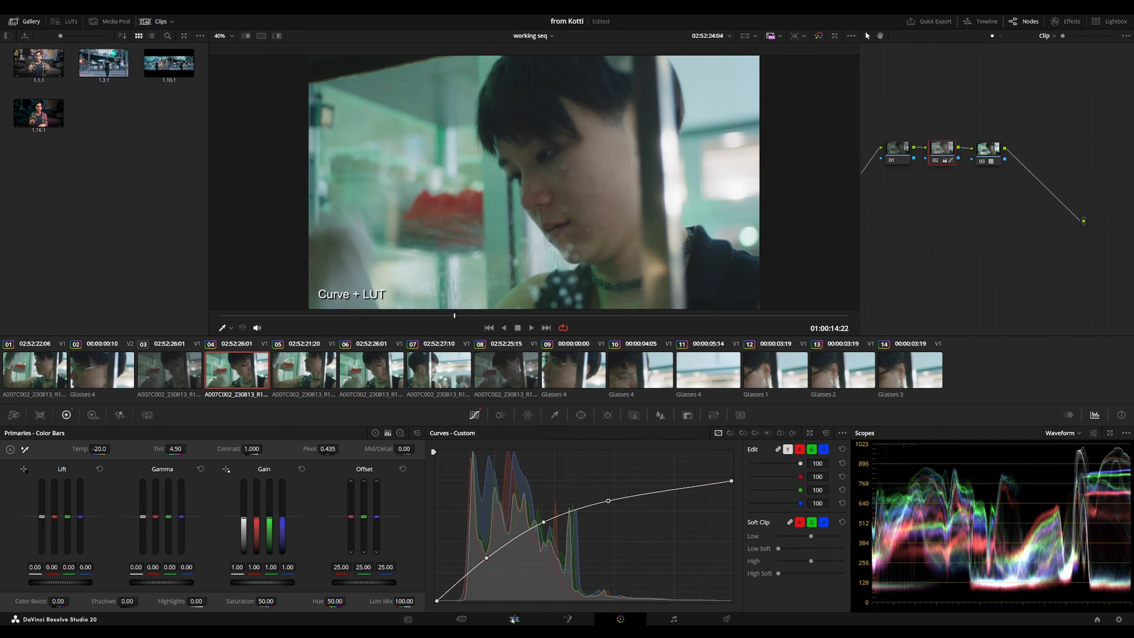
left_click(514, 619)
Zoom into the Adding handles section and mark the clip under the playhead.
left_click(532, 431)
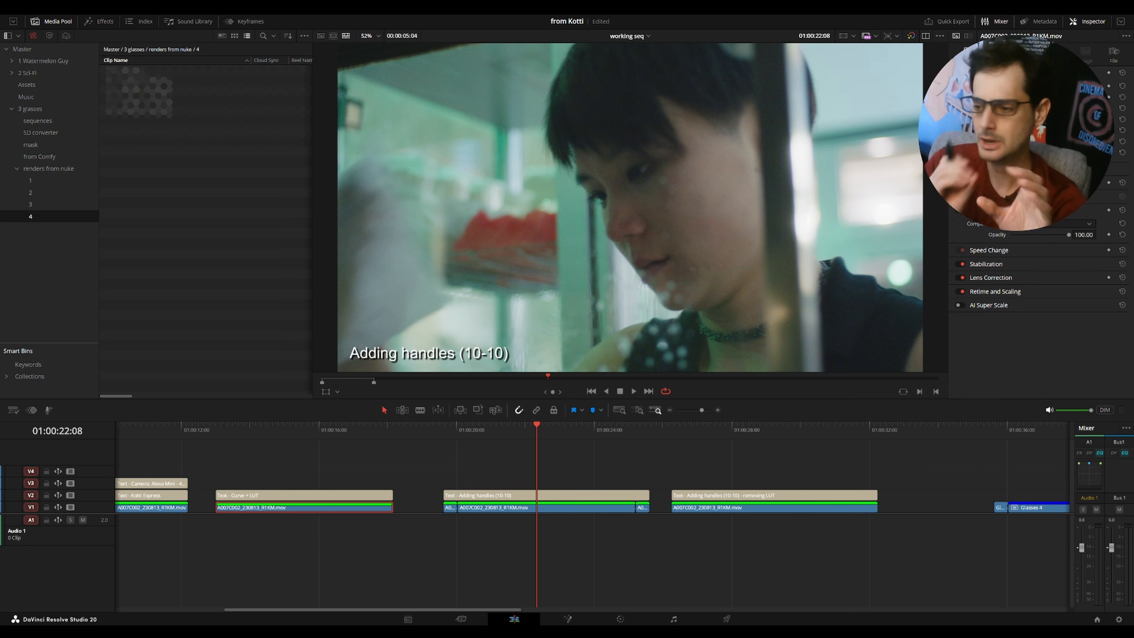
key("Up")
key("Up")
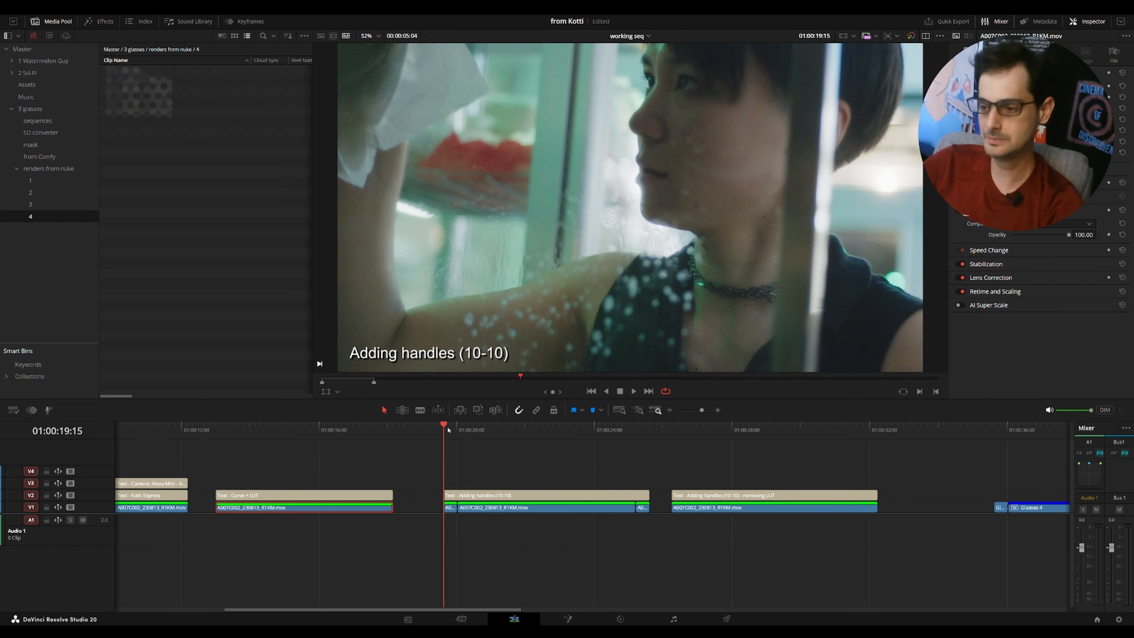
key("ctrl+equal")
key("ctrl+equal")
left_click(567, 430)
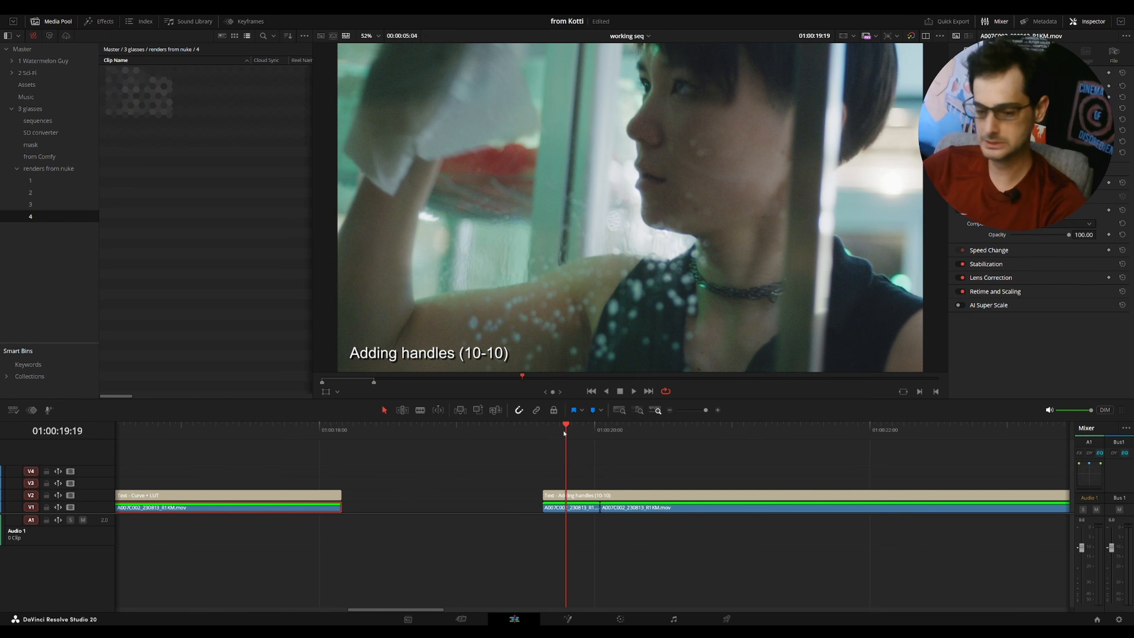
key("x")
Mark the longer clip in the Adding handles section and select it.
scroll(599, 497, "right", 2)
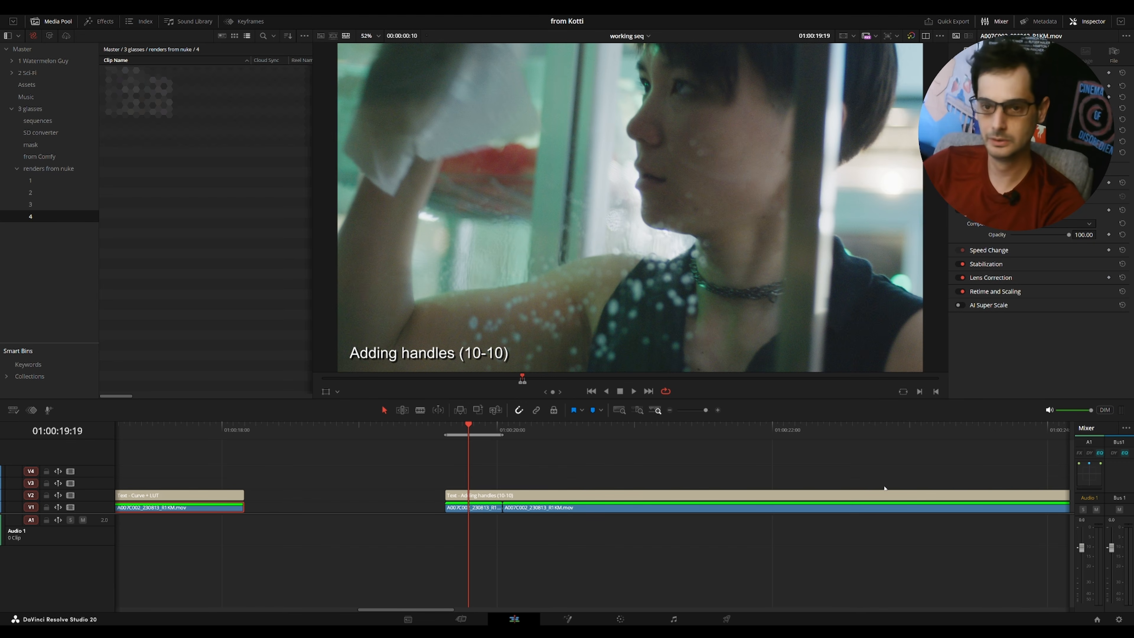
scroll(885, 488, "right", 4)
left_click(942, 432)
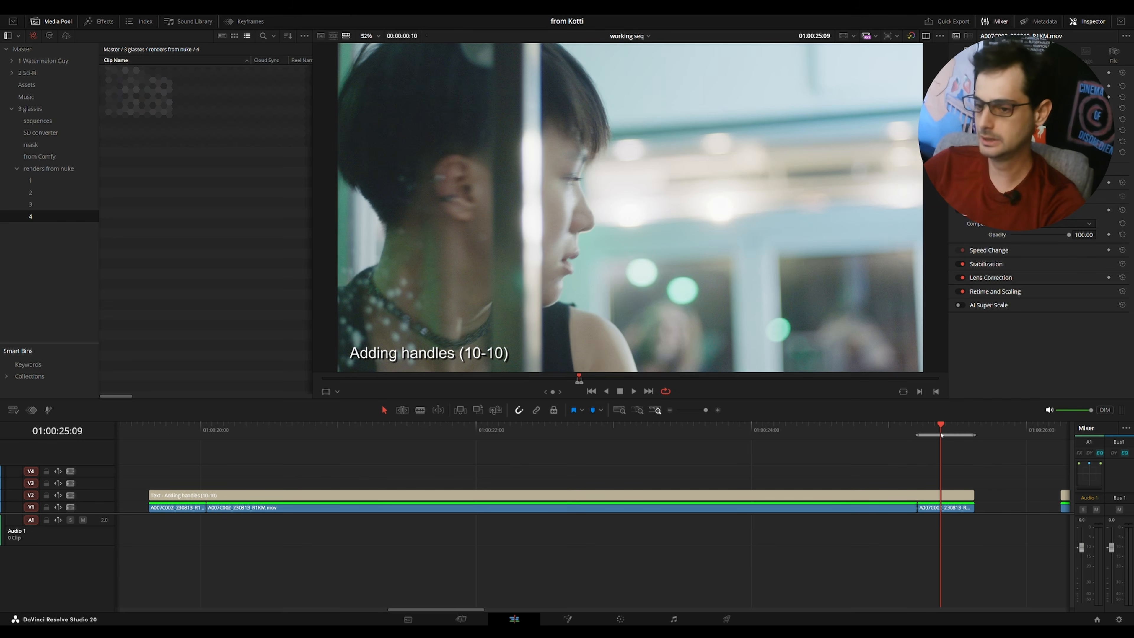
left_click(555, 432)
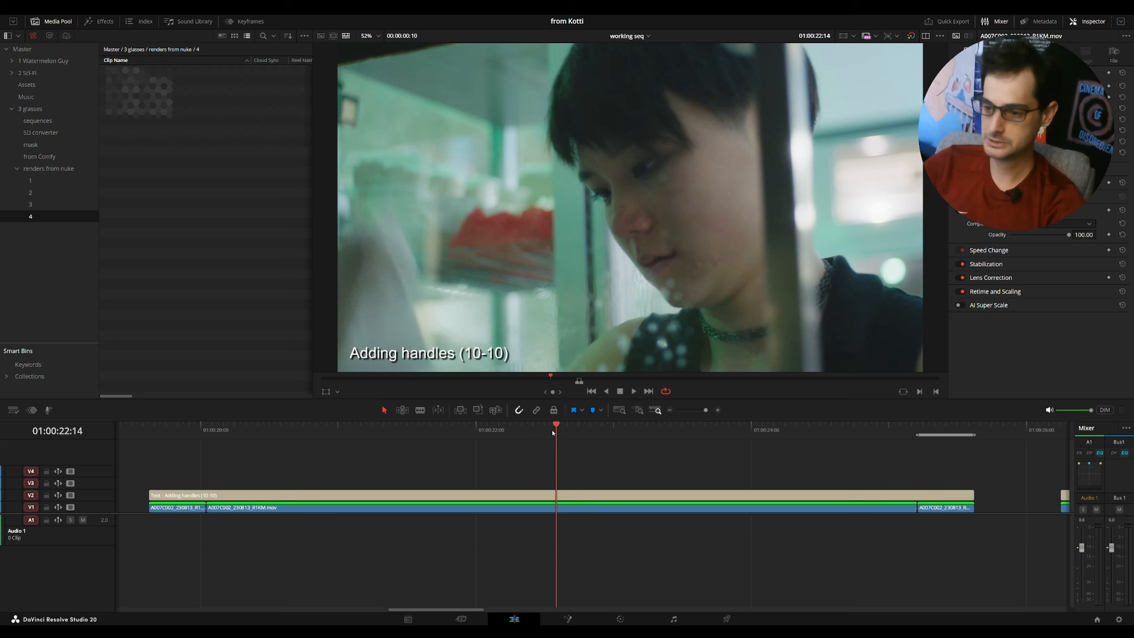
key("x")
left_click(575, 510)
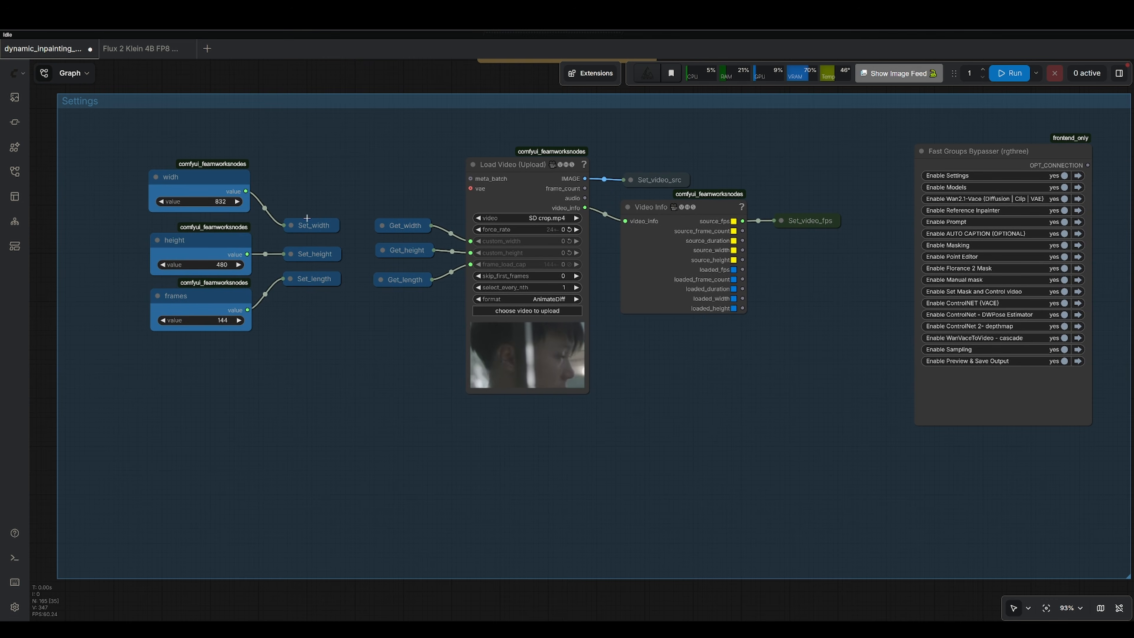
Examine the width, height and frames value nodes in the Settings group.
scroll(282, 187, "up", 3)
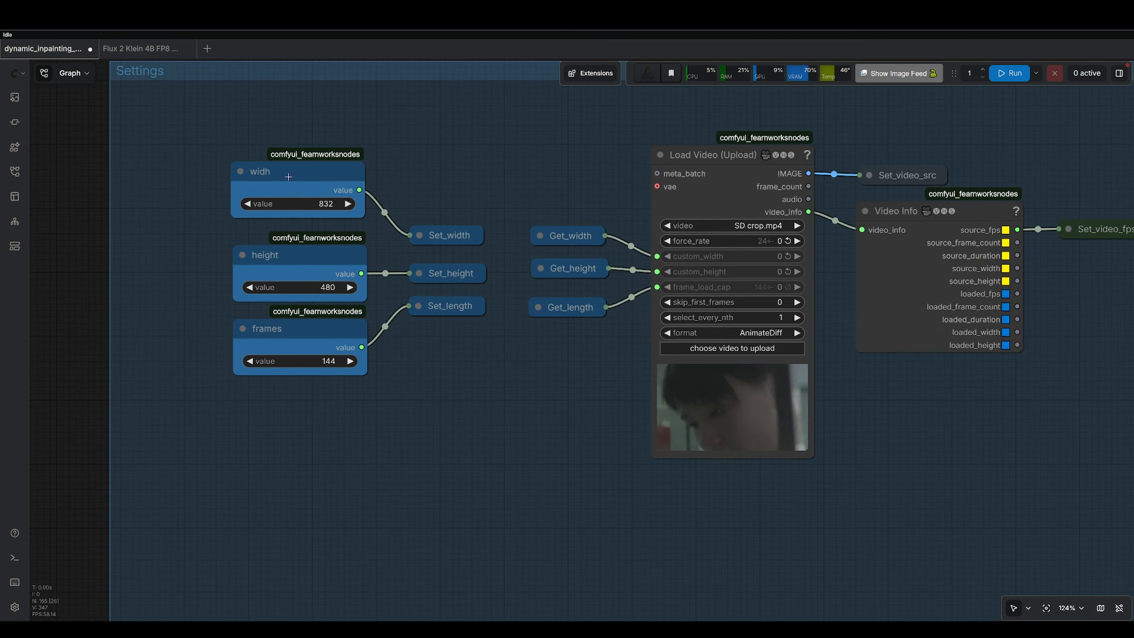
left_click(317, 172)
left_click(295, 256)
left_click(292, 338)
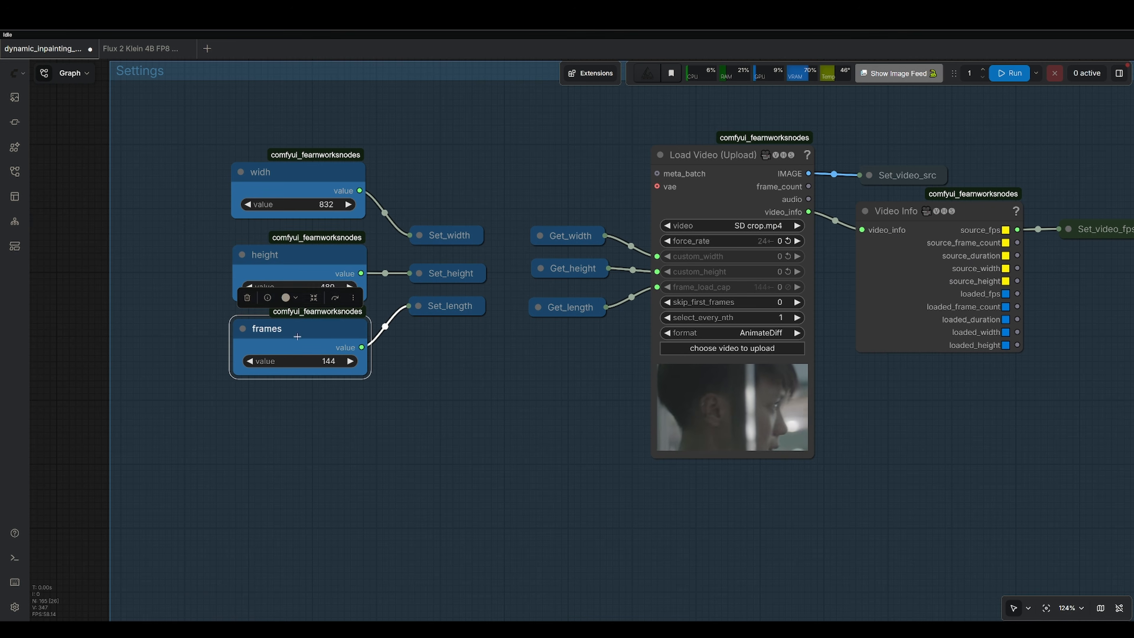
scroll(446, 203, "up", 1)
scroll(446, 203, "up", 1)
left_click(312, 164)
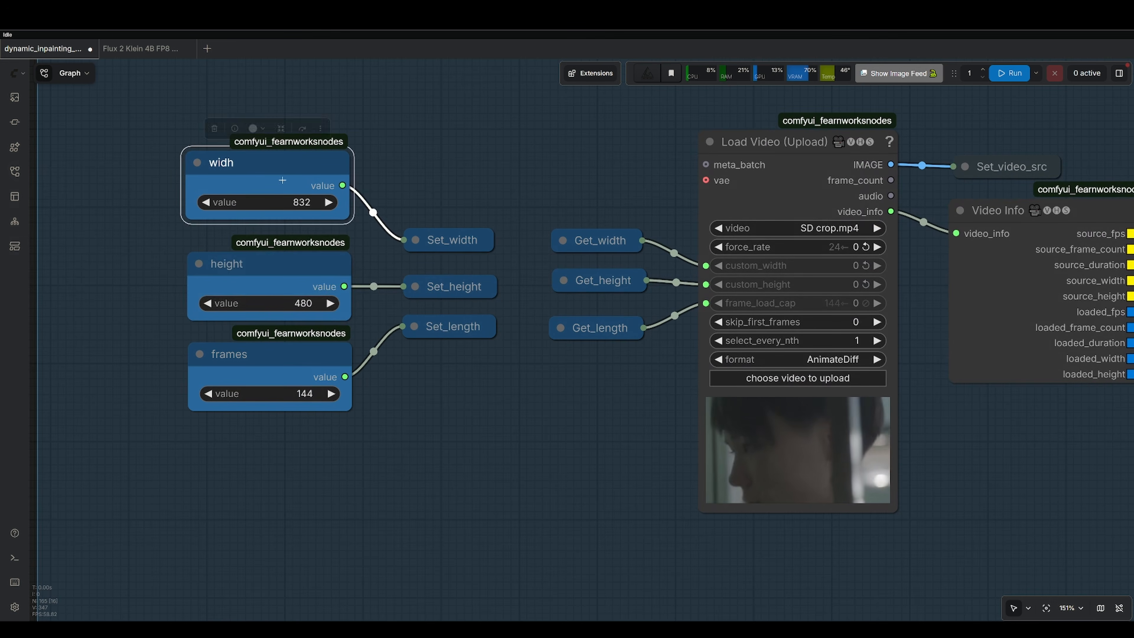
left_click(335, 267)
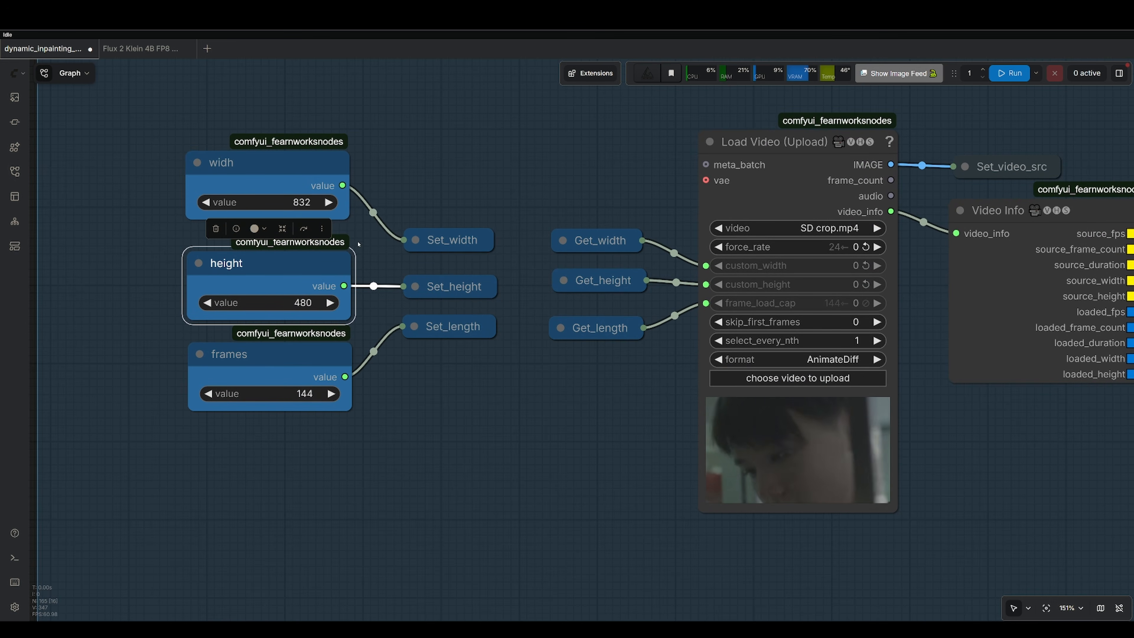
left_click_drag(139, 119, 339, 331)
left_click(392, 387)
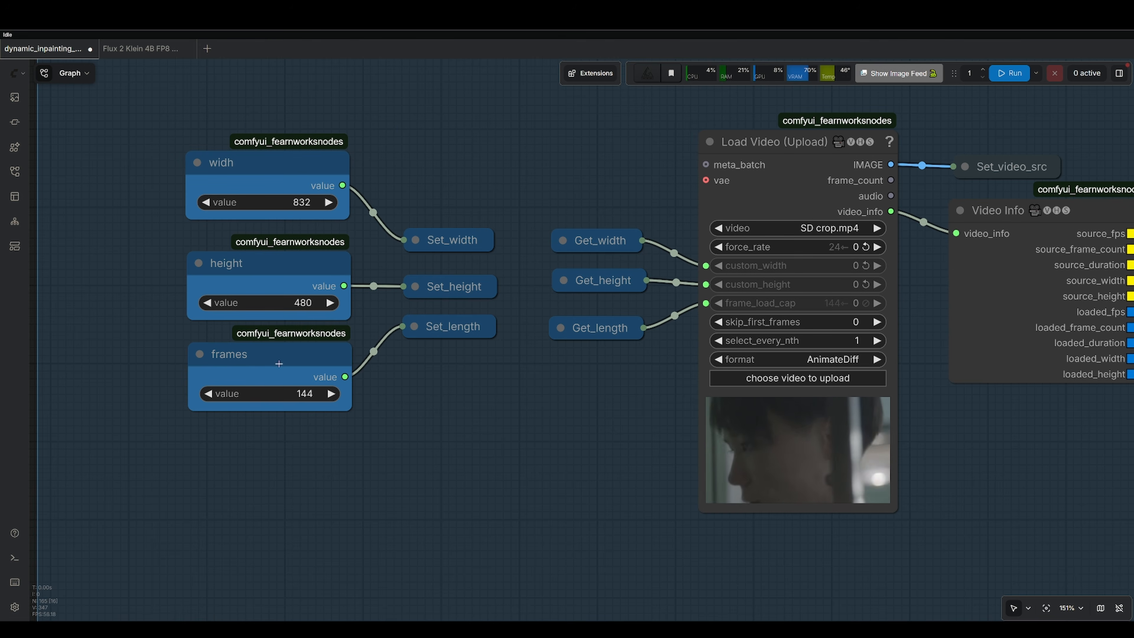
left_click(286, 357)
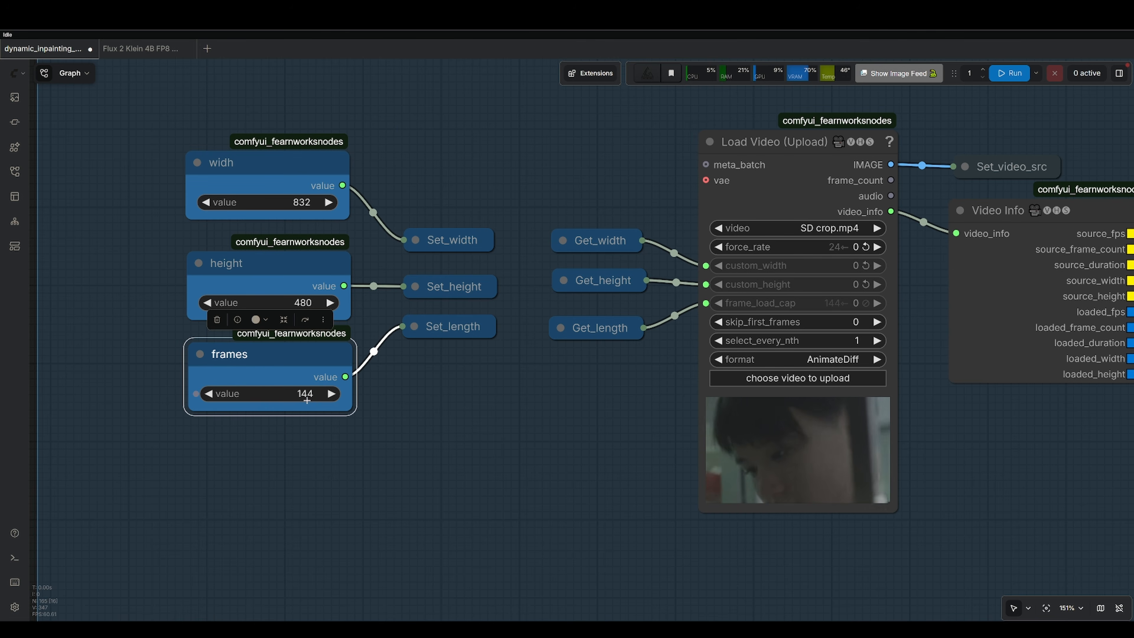
Look over the Load Video and Video Info nodes and the Wan2.1-Vace model loader group.
scroll(716, 357, "right", 10)
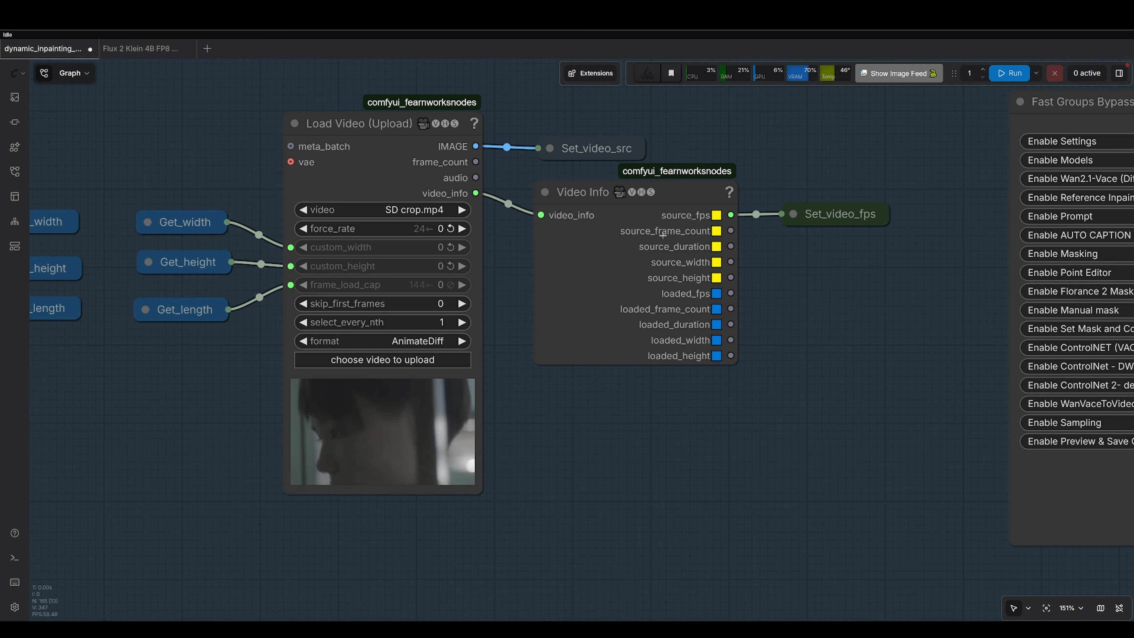
scroll(335, 328, "left", 8)
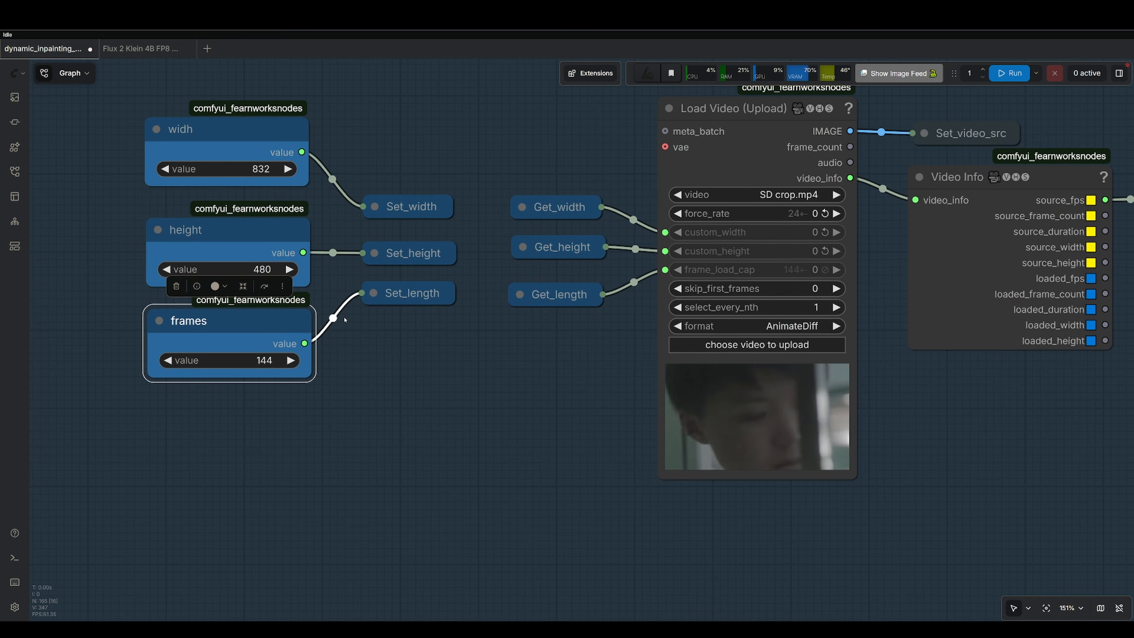
scroll(491, 373, "right", 2)
scroll(742, 331, "right", 2)
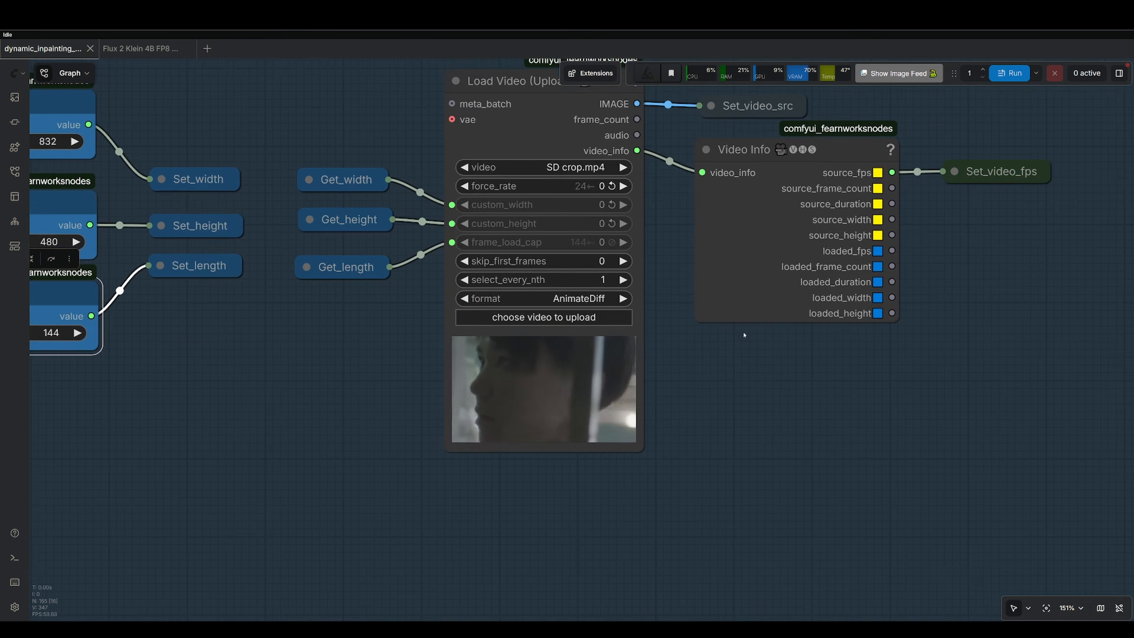
scroll(741, 353, "down", 5)
scroll(781, 376, "right", 3)
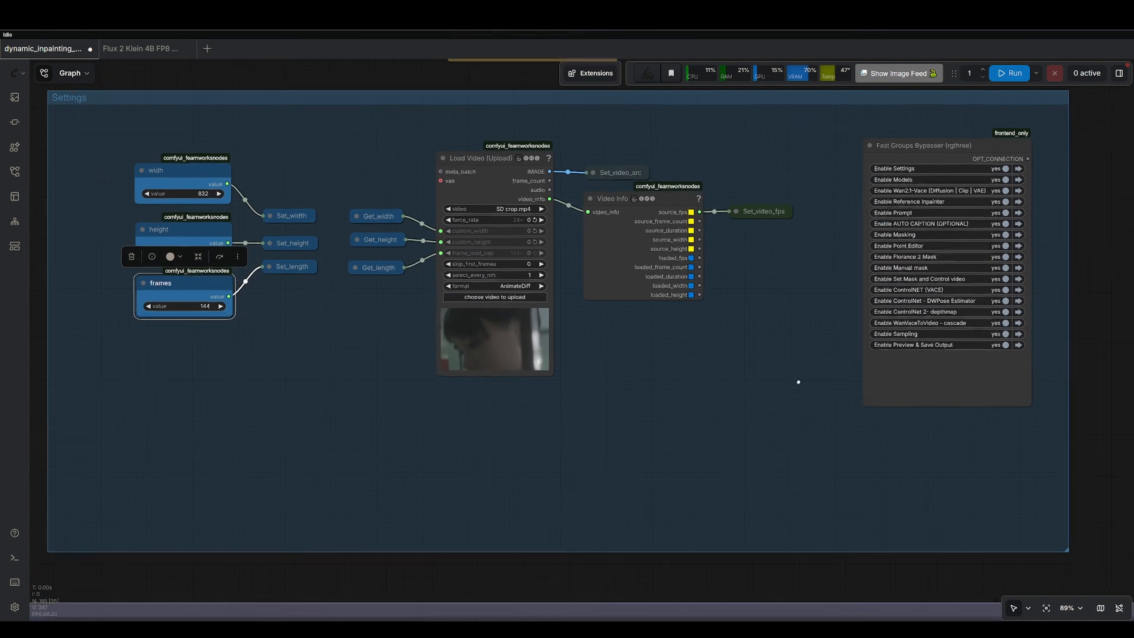
scroll(791, 358, "down", 10)
scroll(715, 268, "left", 3)
scroll(654, 215, "left", 3)
scroll(498, 219, "up", 8)
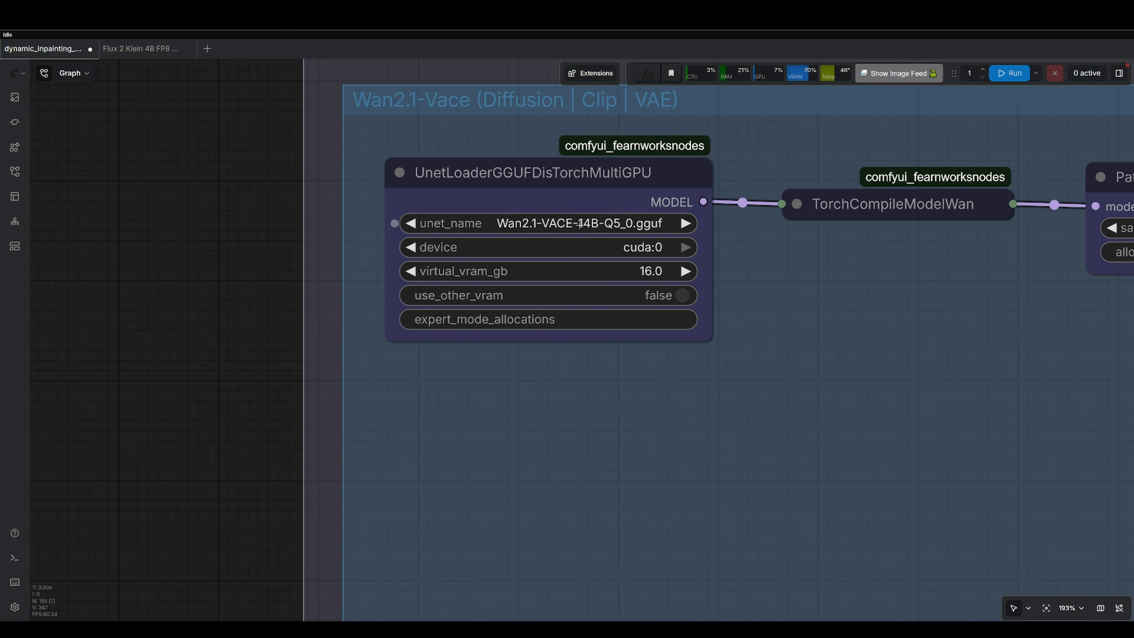
scroll(764, 301, "right", 10)
scroll(729, 271, "down", 5)
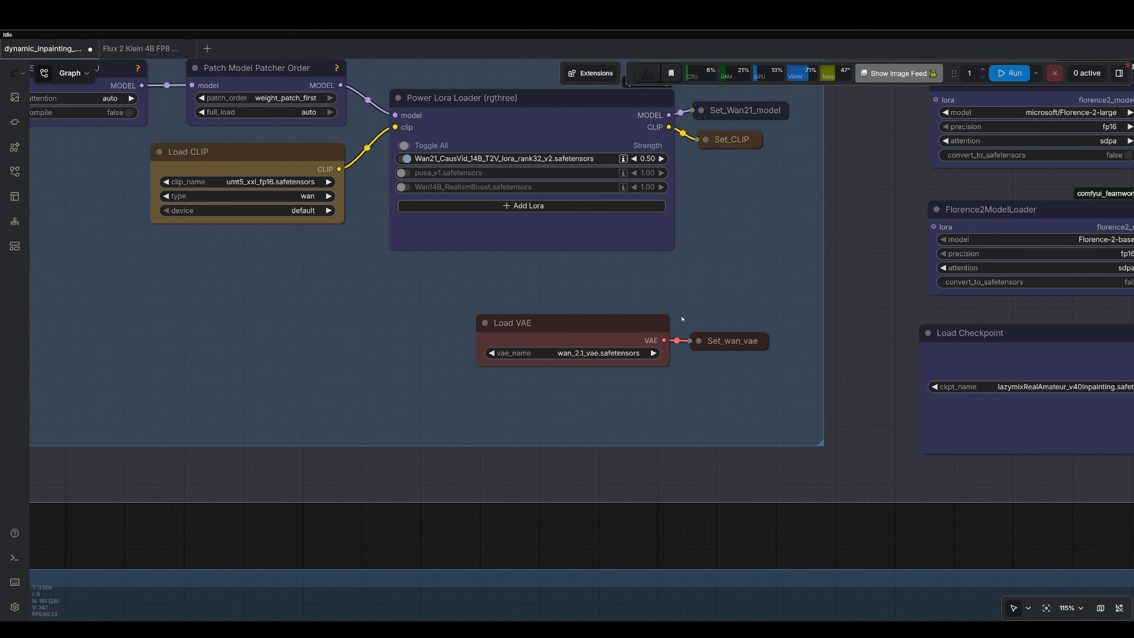
scroll(482, 137, "up", 5)
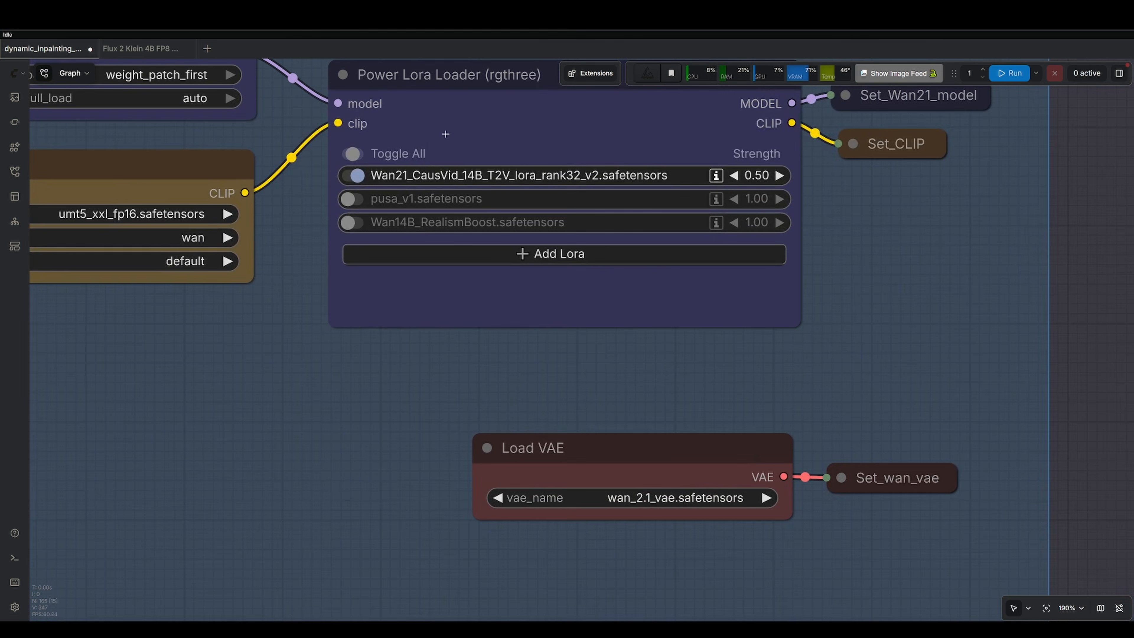
Inspect the SAM2, Florence2 and Load Checkpoint loader nodes, then move to the Reference inpainter group.
left_click_drag(1058, 259, 115, 551)
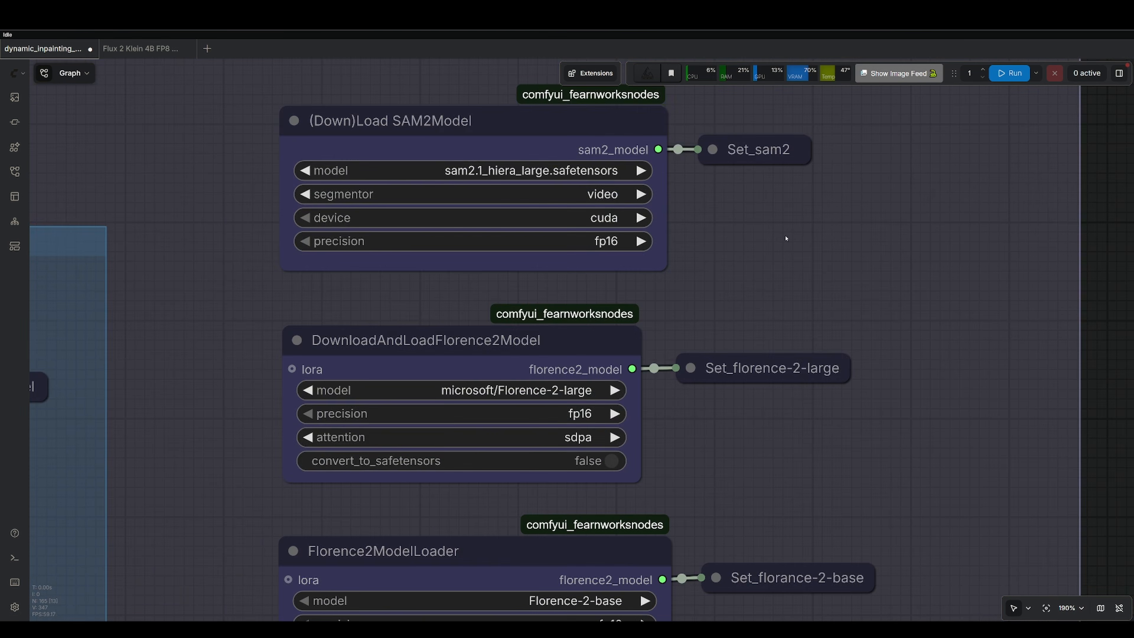
scroll(783, 245, "down", 1)
scroll(514, 178, "down", 3)
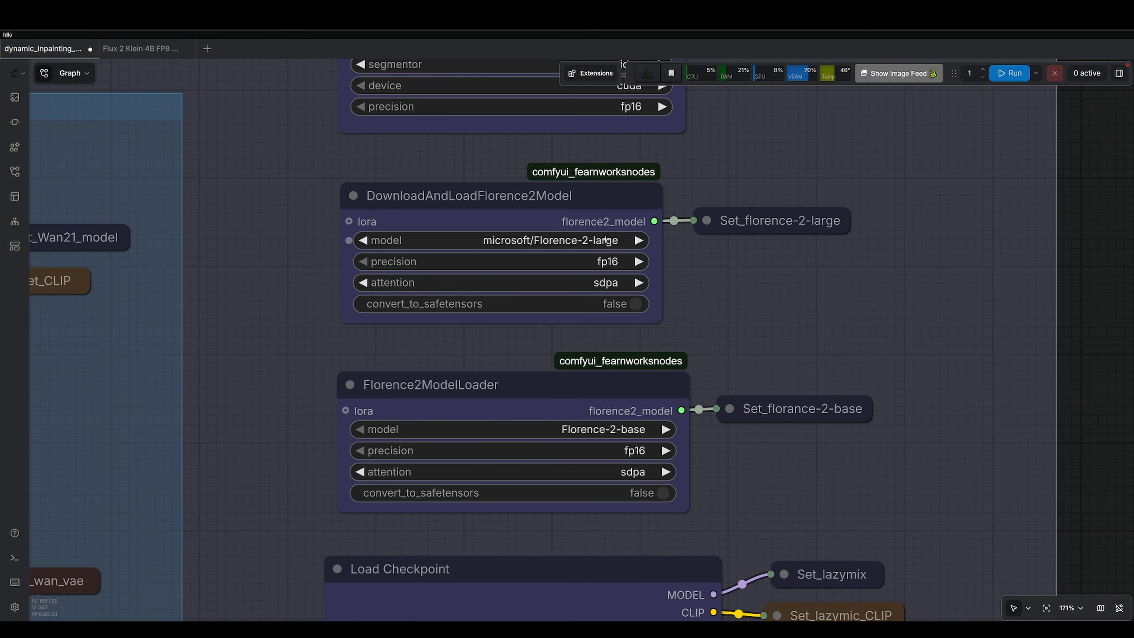
scroll(759, 172, "up", 2)
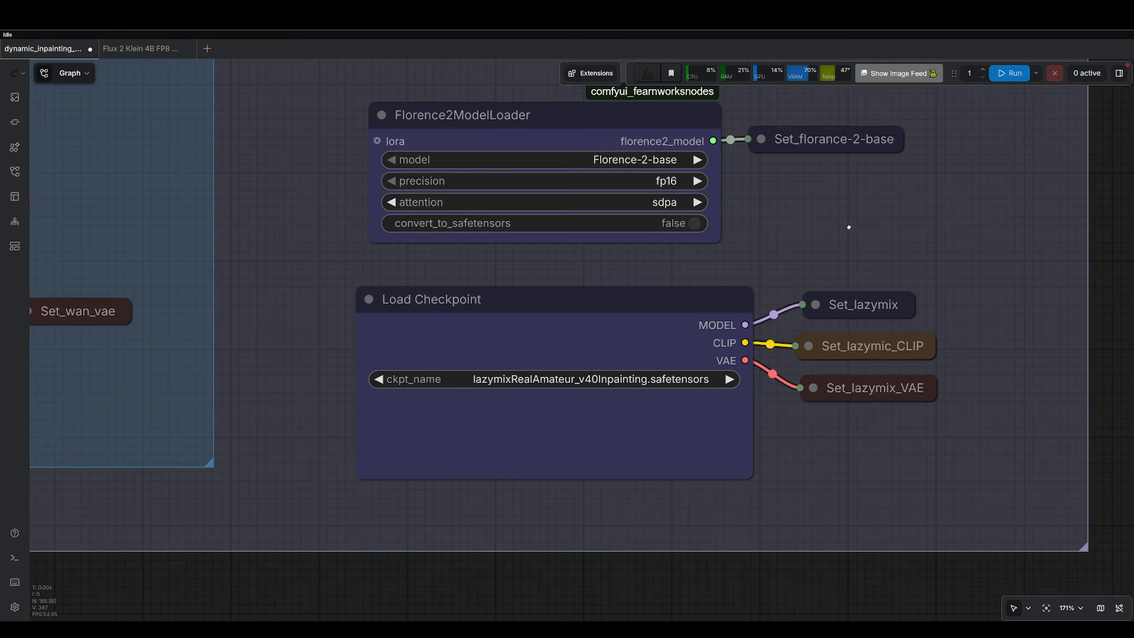
left_click(503, 313)
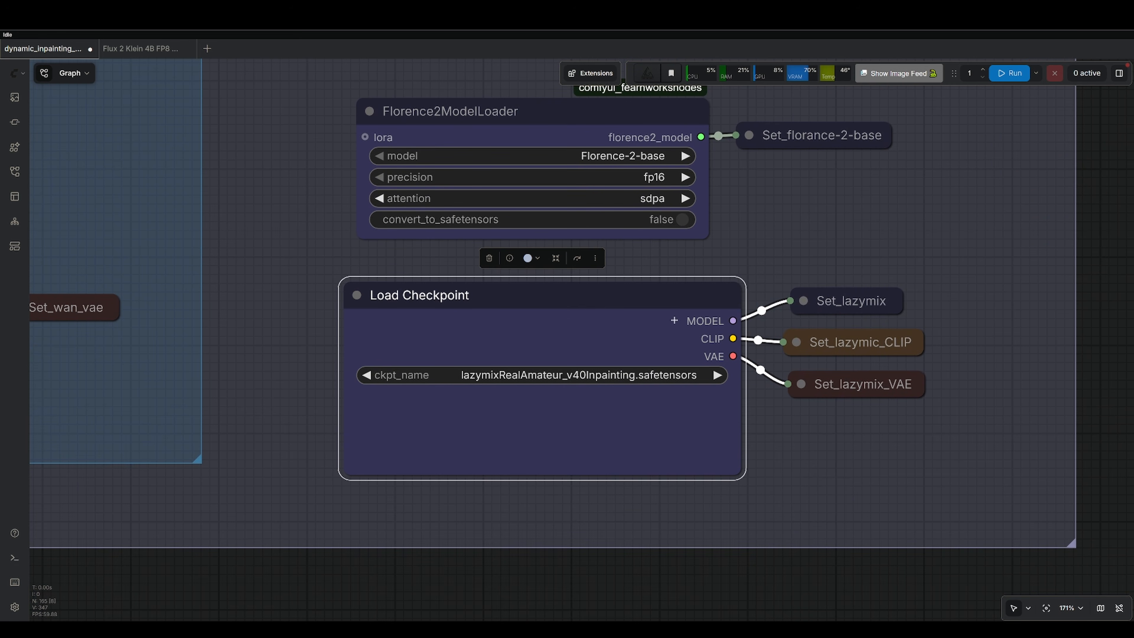
left_click_drag(814, 241, 749, 233)
left_click(784, 295)
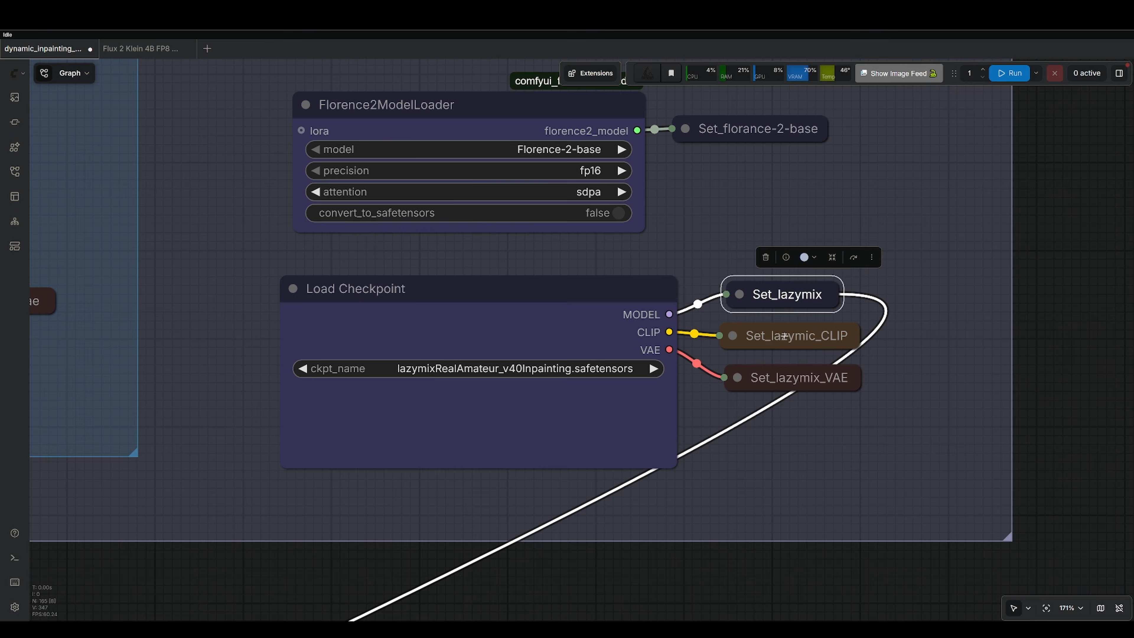
left_click(796, 335)
left_click(798, 378)
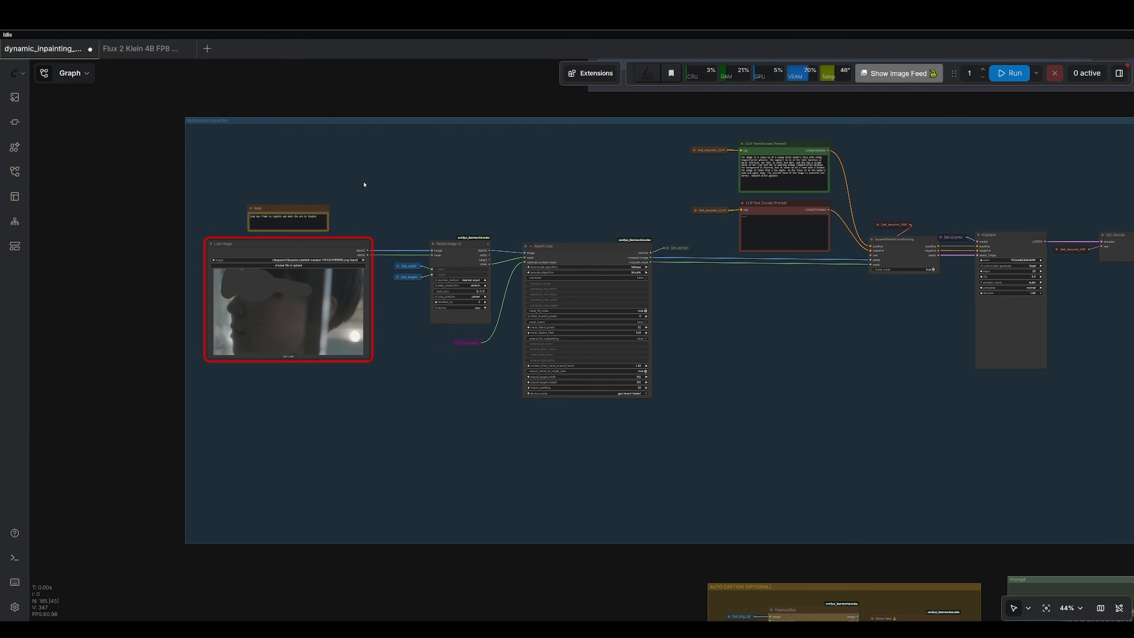
left_click_drag(364, 184, 412, 140)
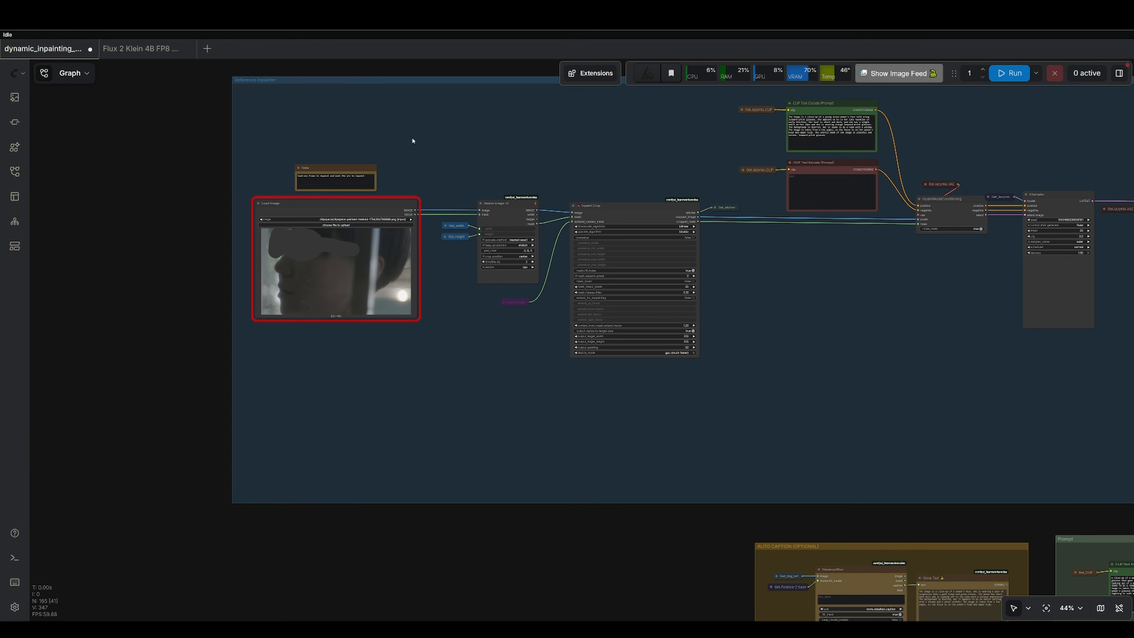
scroll(431, 134, "up", 2)
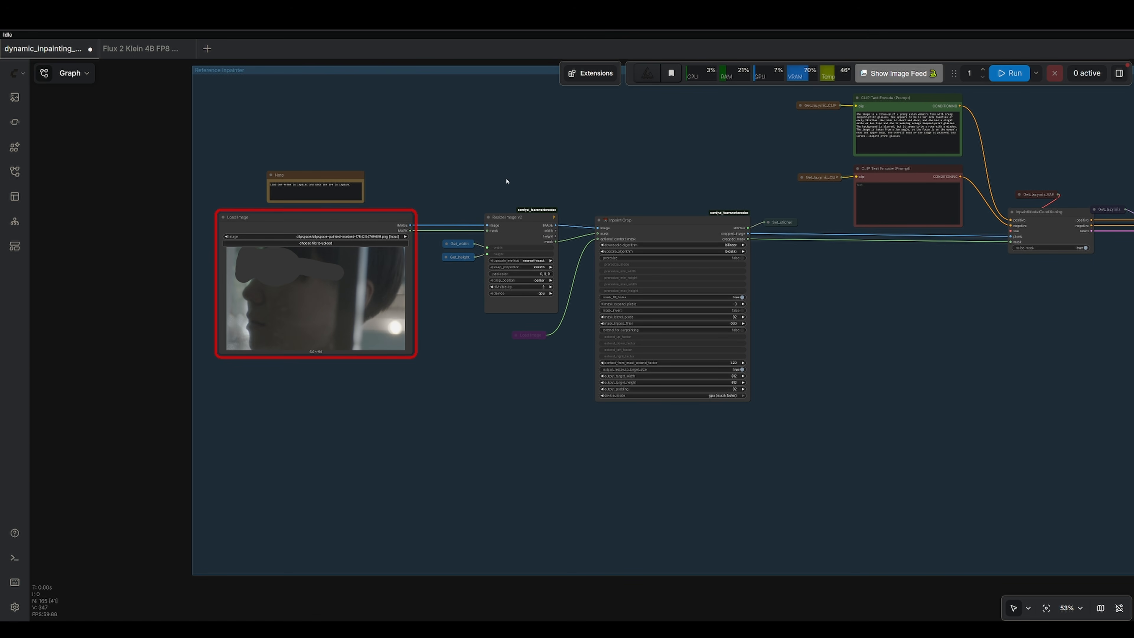
Zoom in on the masked Load Image node in the Reference inpainter group and examine it.
scroll(380, 184, "up", 10)
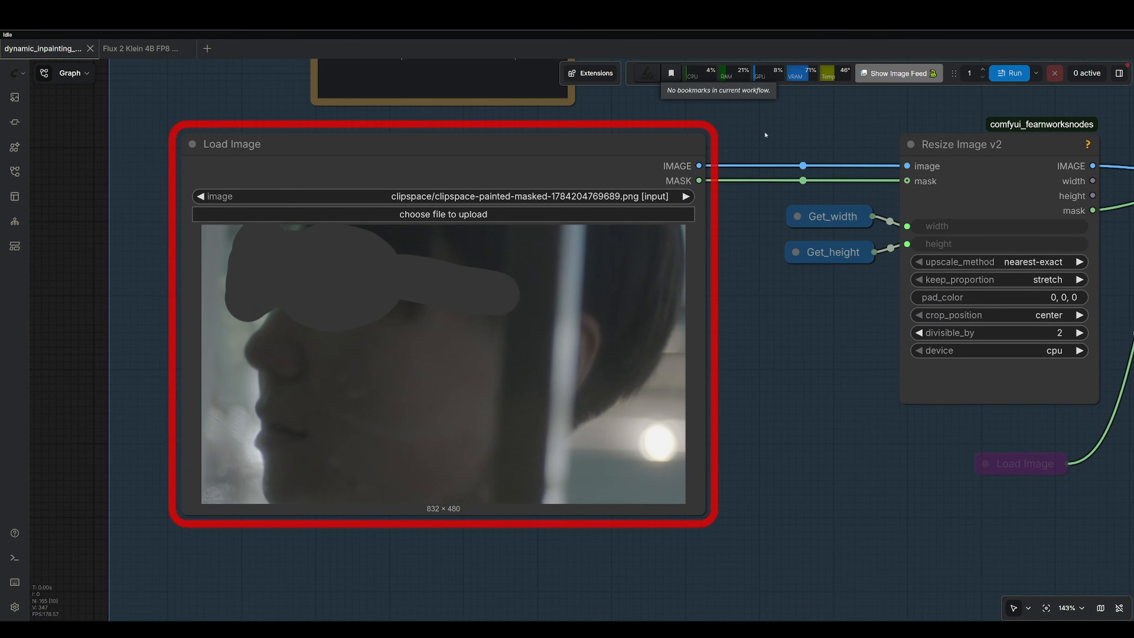
scroll(765, 135, "up", 1)
left_click_drag(766, 135, 854, 101)
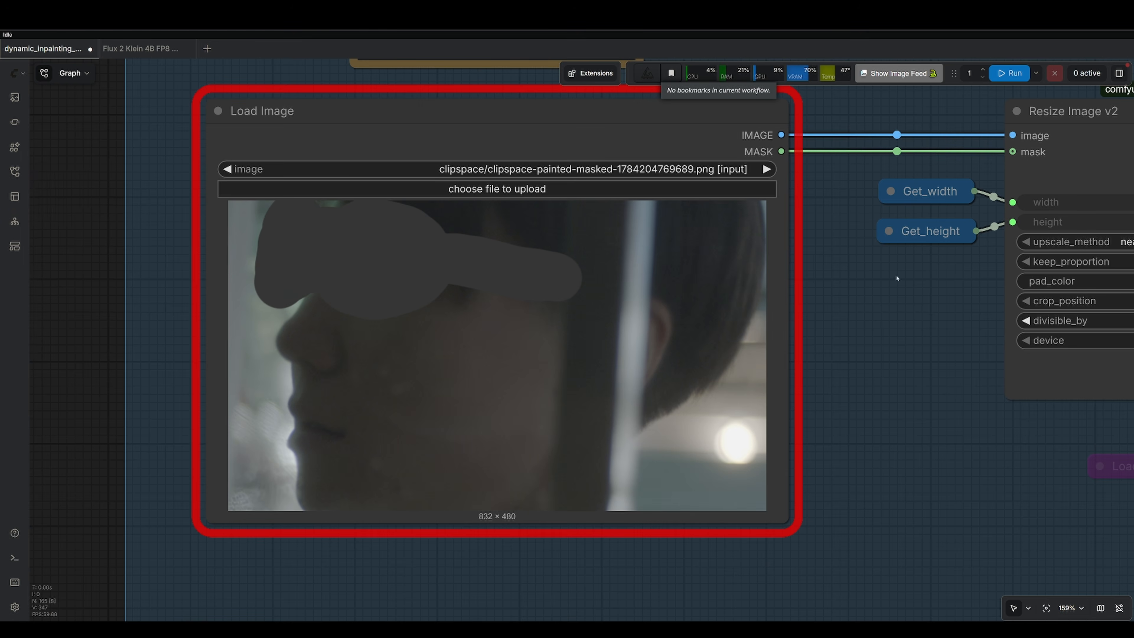
left_click_drag(898, 278, 480, 242)
left_click_drag(959, 188, 268, 304)
scroll(861, 163, "down", 5)
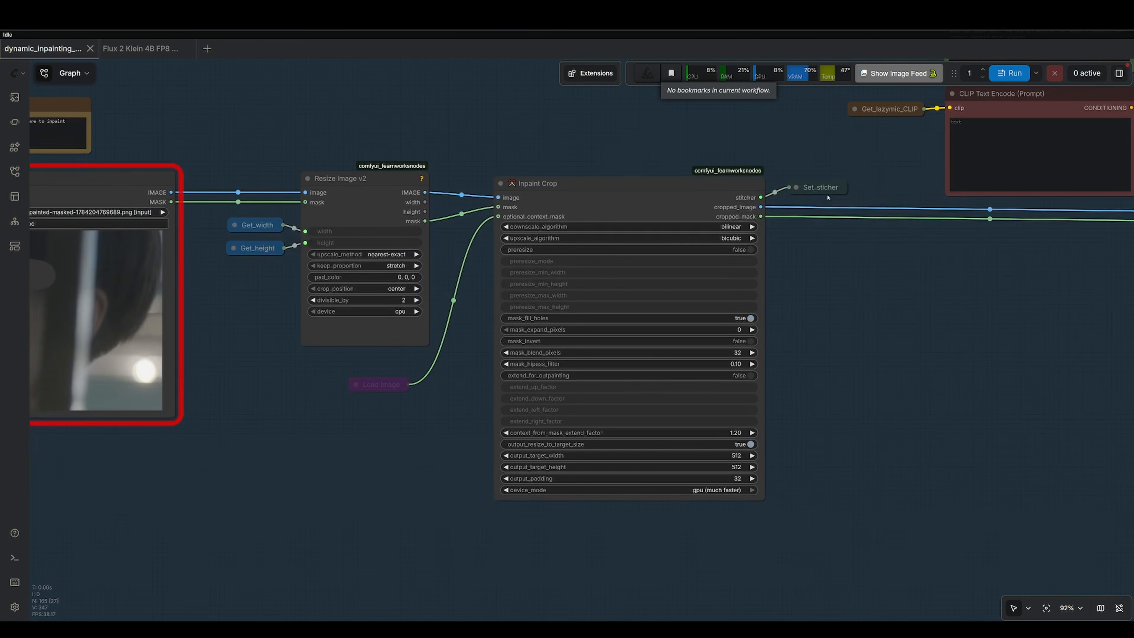
Examine the Resize Image v2 and Inpaint Crop nodes and the positive CLIP Text Encode prompt text.
left_click_drag(961, 223, 466, 313)
left_click_drag(619, 167, 621, 343)
left_click(577, 277)
scroll(578, 277, "up", 6)
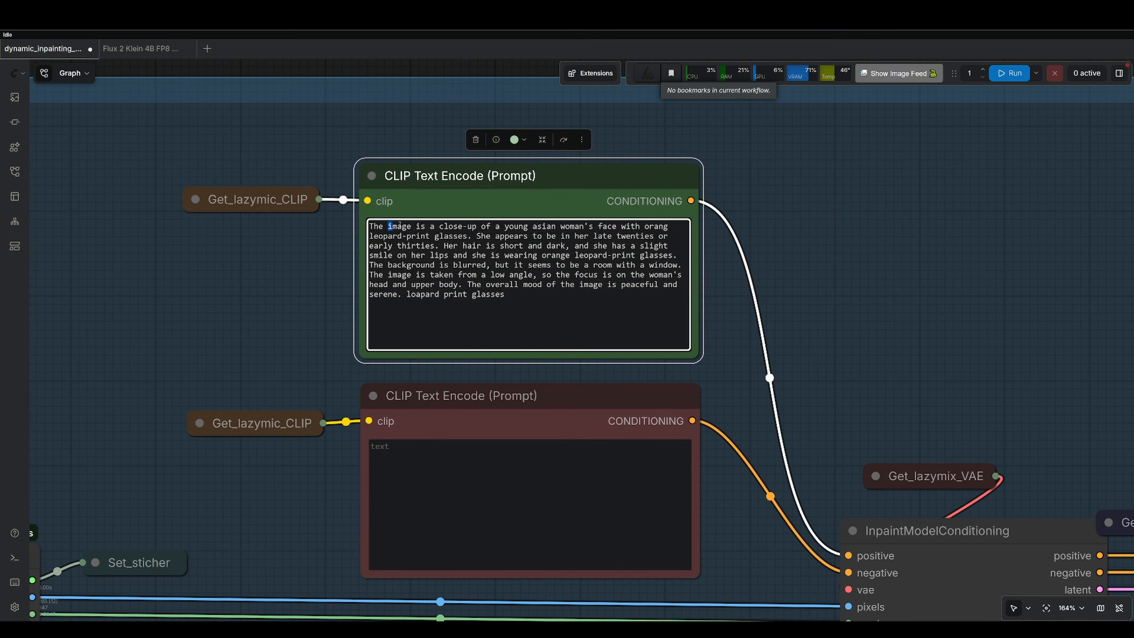
left_click_drag(400, 224, 542, 284)
Follow the graph through the KSampler, VAE Decode, Inpaint Stitch and Save Image nodes.
left_click_drag(890, 263, 429, 66)
left_click_drag(846, 238, 307, 100)
left_click_drag(769, 123, 313, 126)
scroll(500, 150, "down", 6)
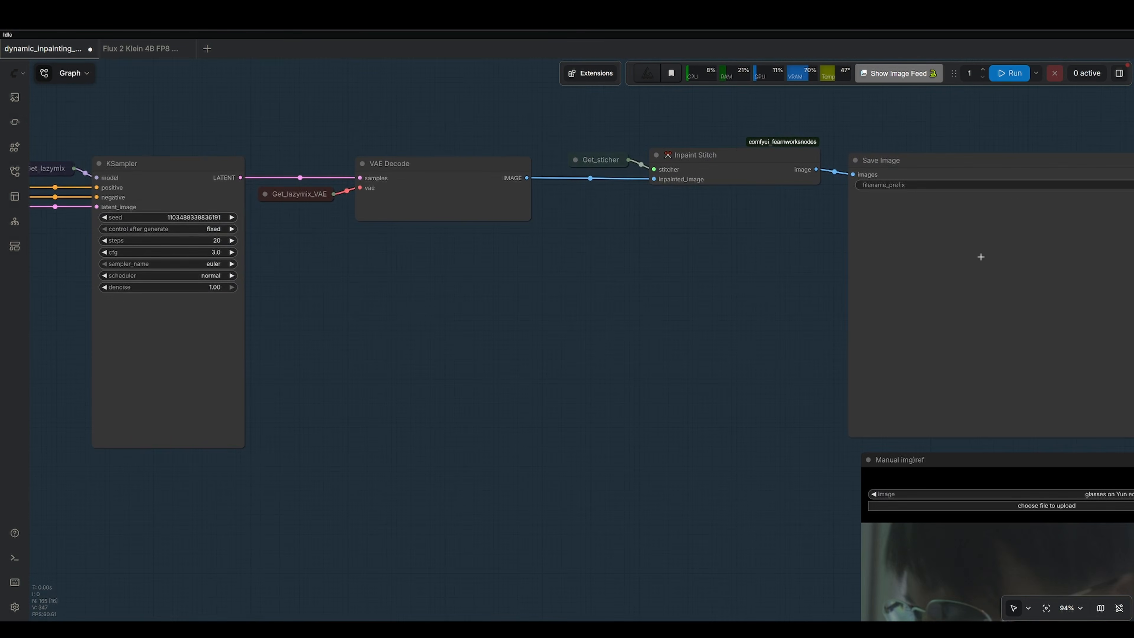
left_click_drag(980, 257, 521, 233)
left_click(534, 232)
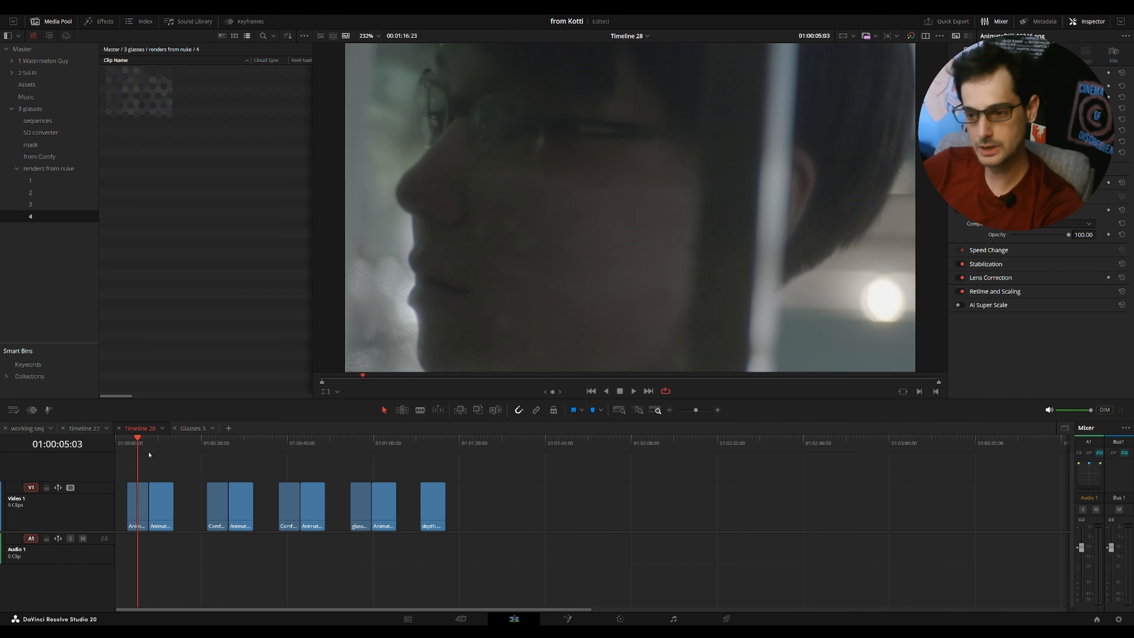
Switch to DaVinci Resolve and scrub and play the first two clip pairs on Timeline 28.
left_click(221, 446)
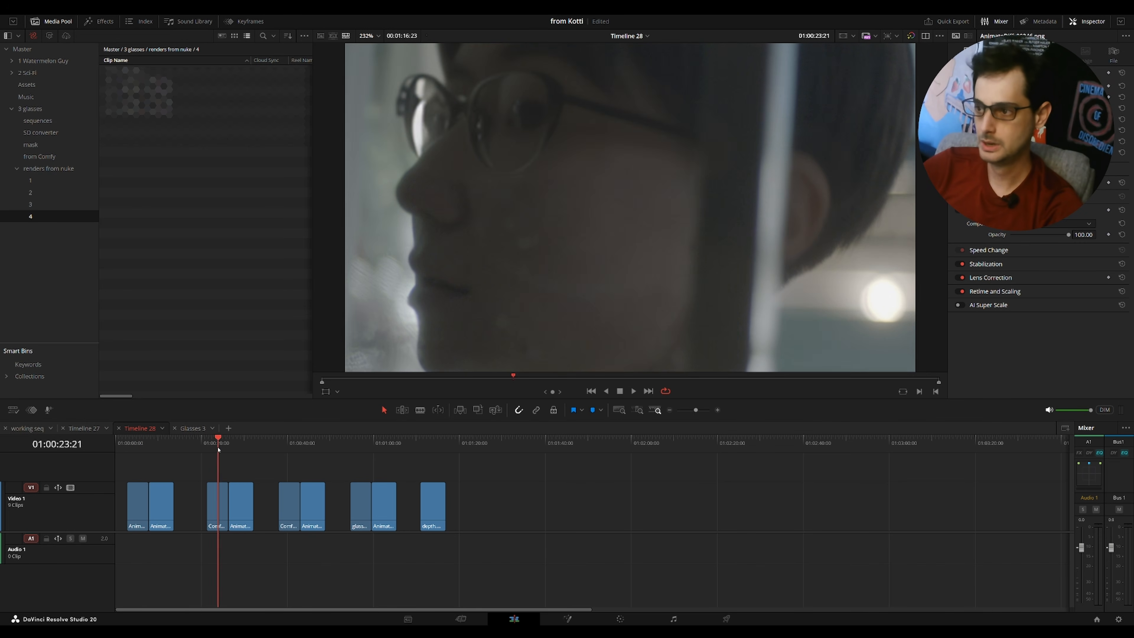
left_click(289, 447)
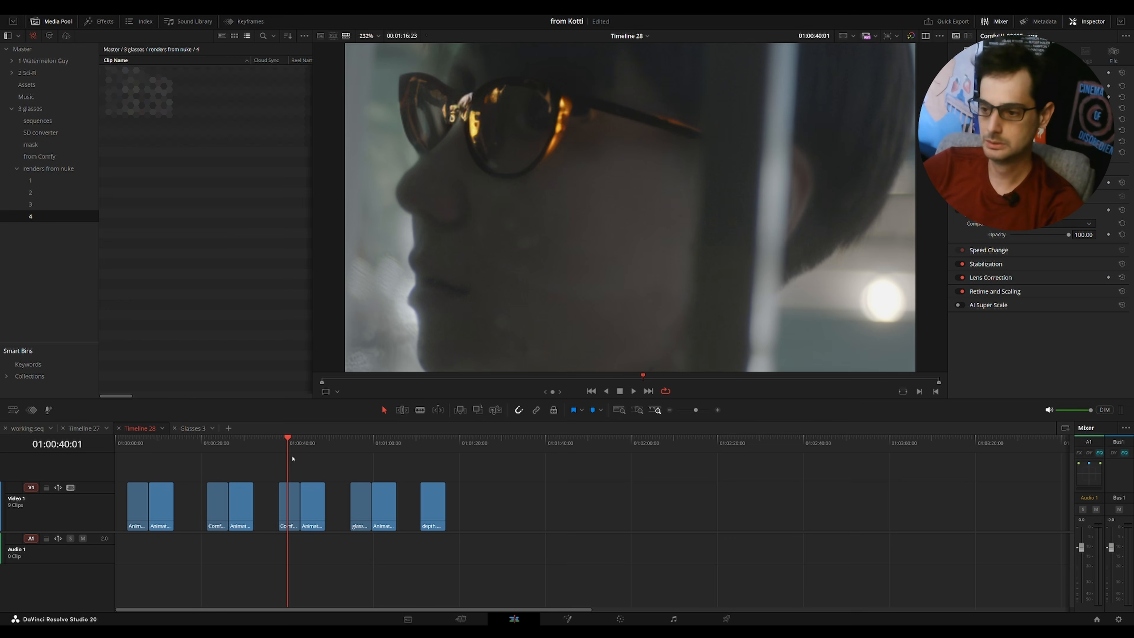
left_click_drag(133, 447, 148, 449)
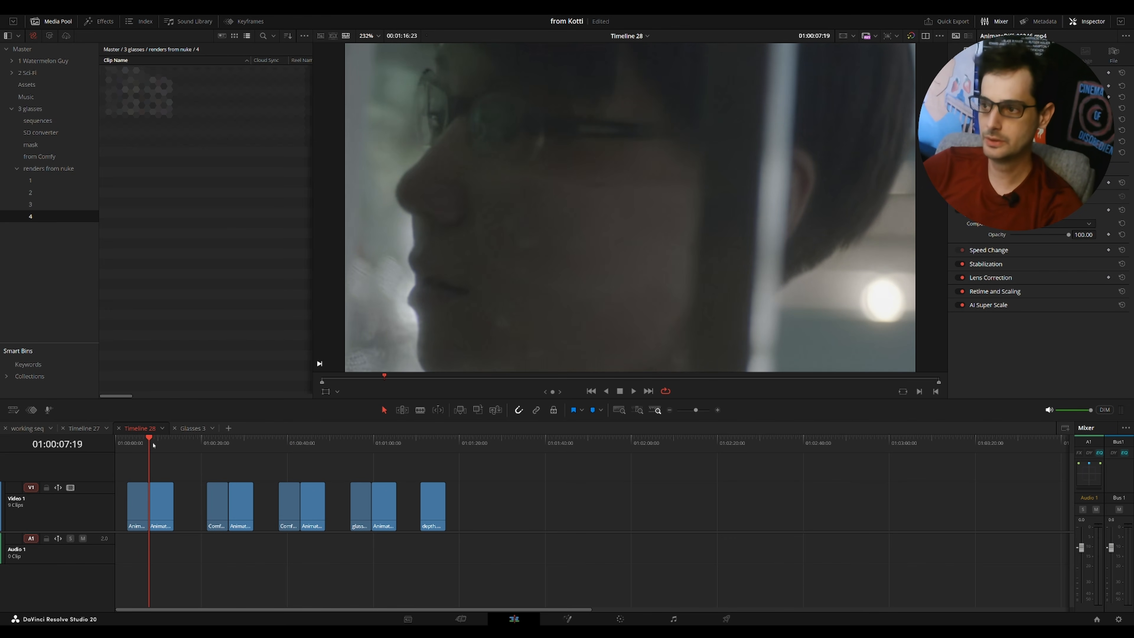
key("space")
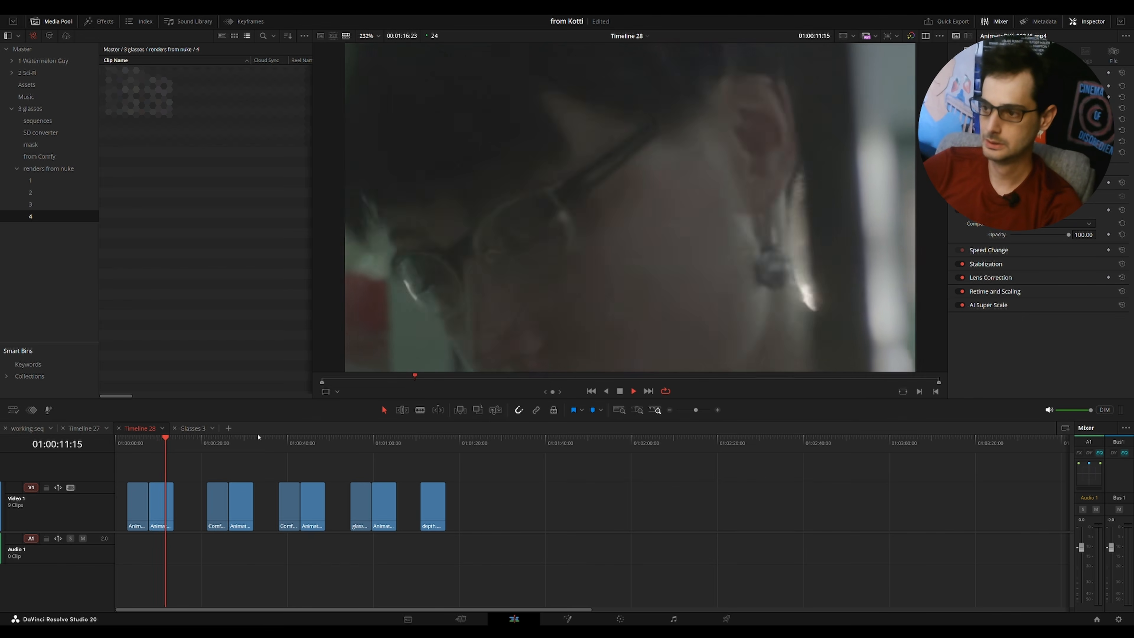
left_click(217, 444)
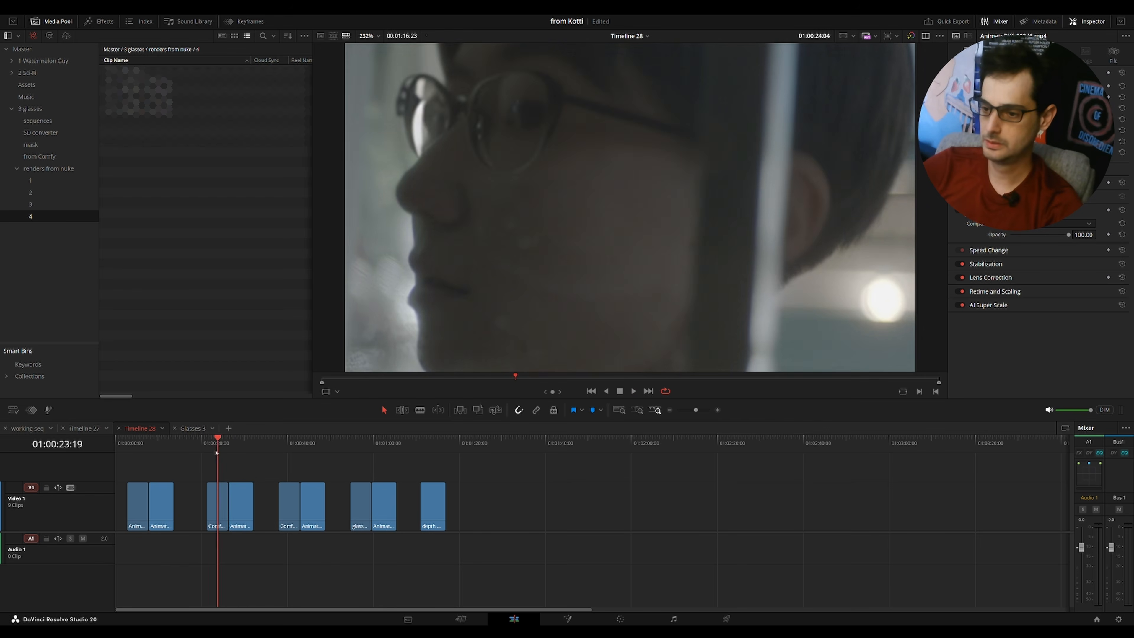
key("space")
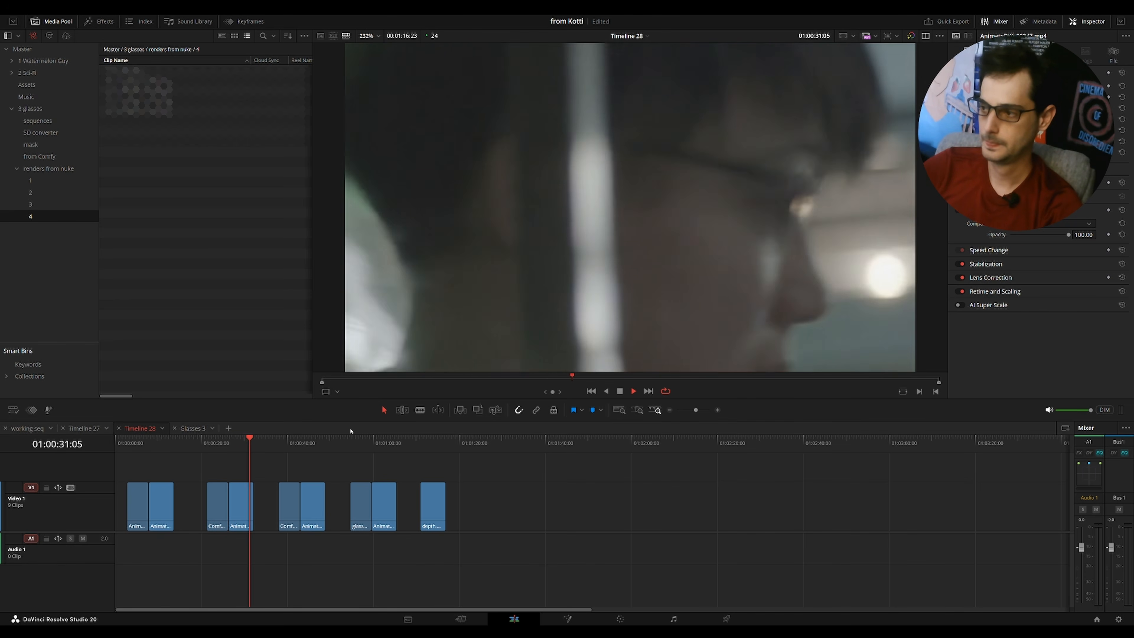
Play through the third clip pair on the timeline to review the inpainted glasses.
left_click(293, 446)
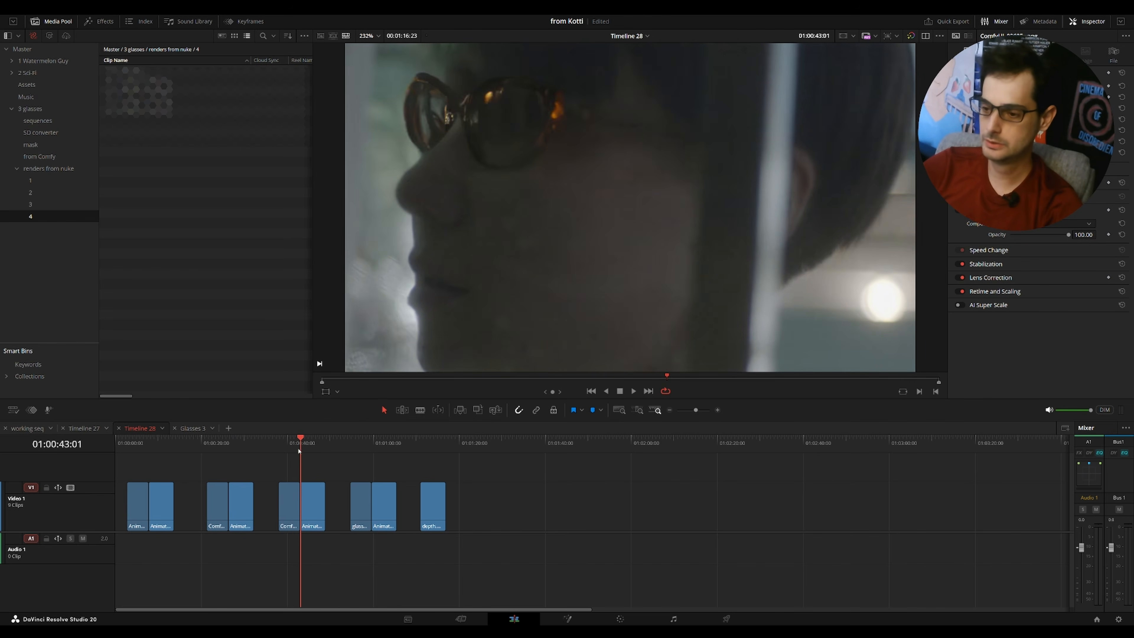
left_click(300, 453)
key("space")
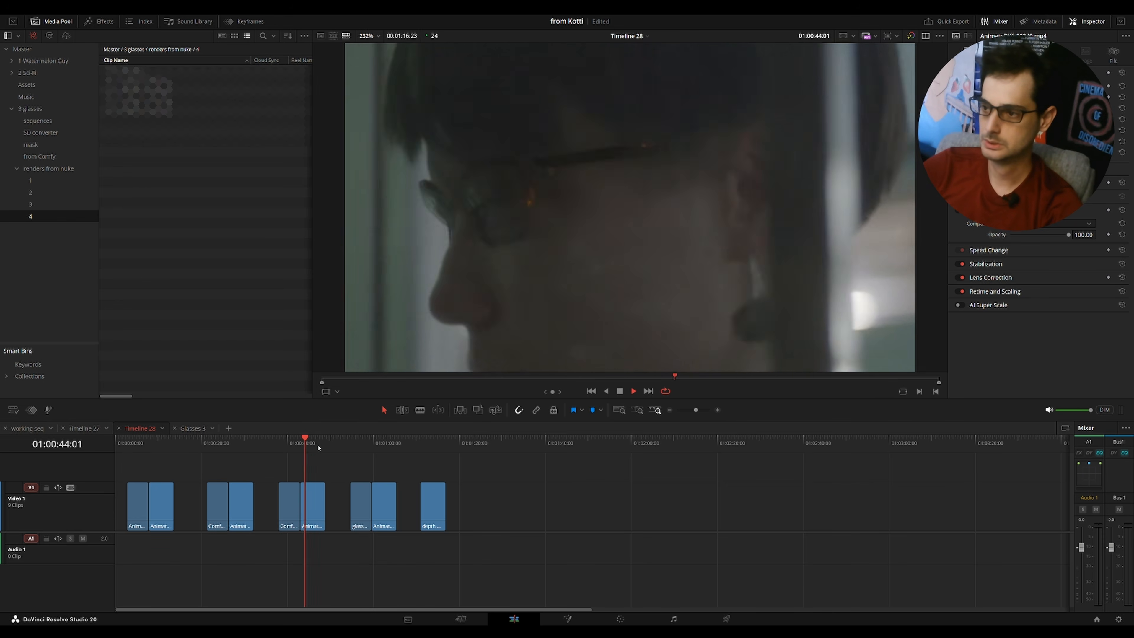
key("space")
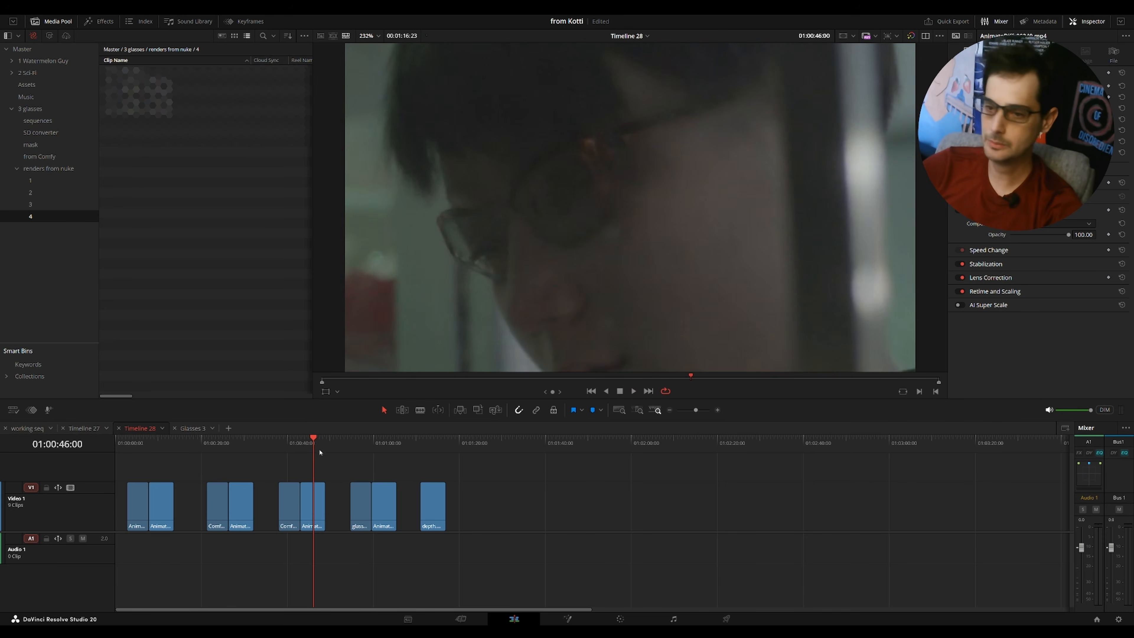
left_click_drag(296, 449, 316, 448)
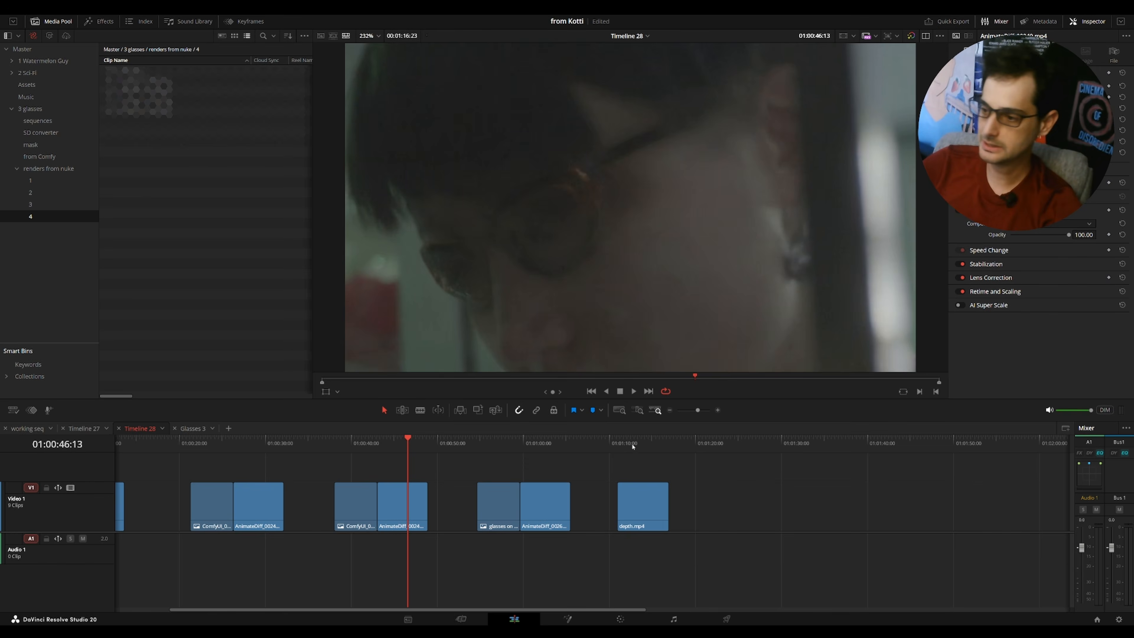
Jump to the depth and glasses clips later in the timeline and inspect them in the viewer.
left_click(632, 447)
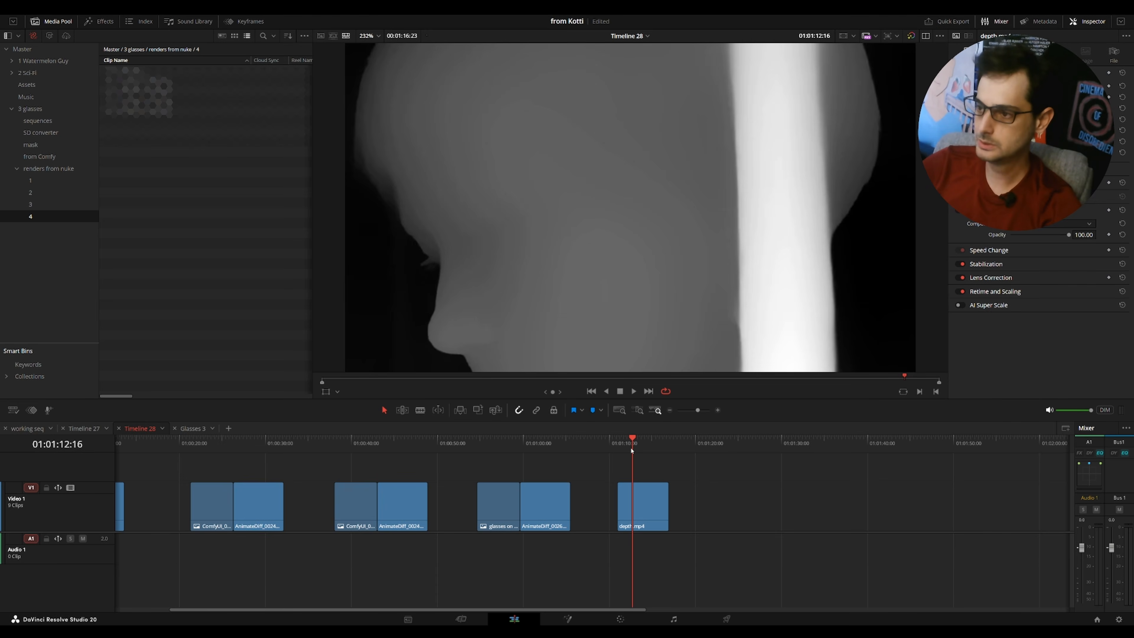
left_click(488, 447)
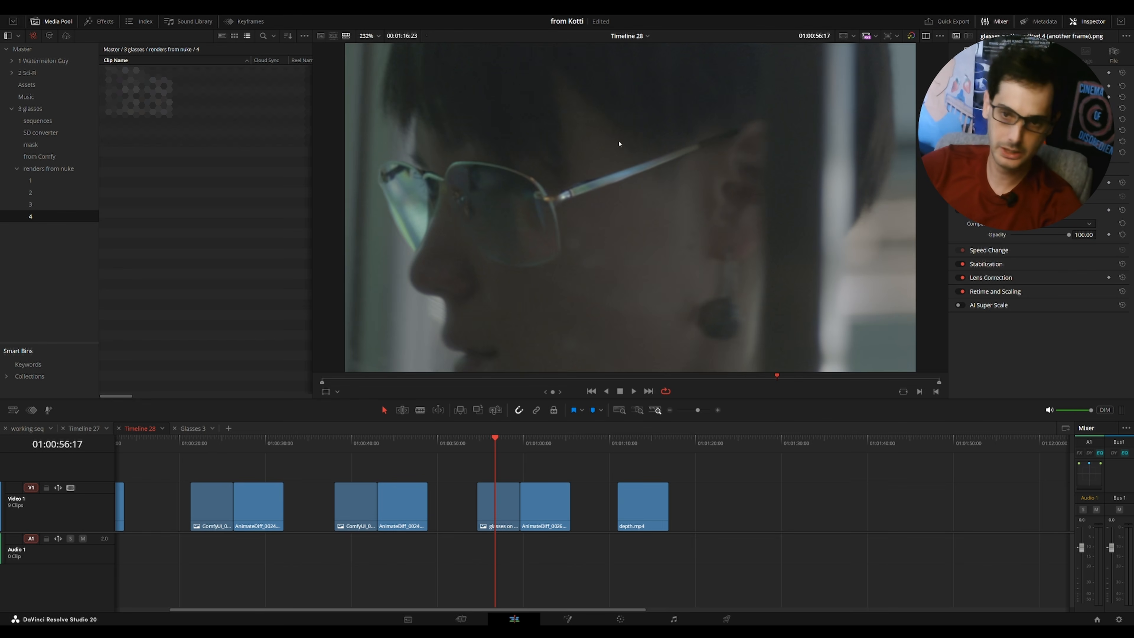
left_click_drag(670, 189, 656, 183)
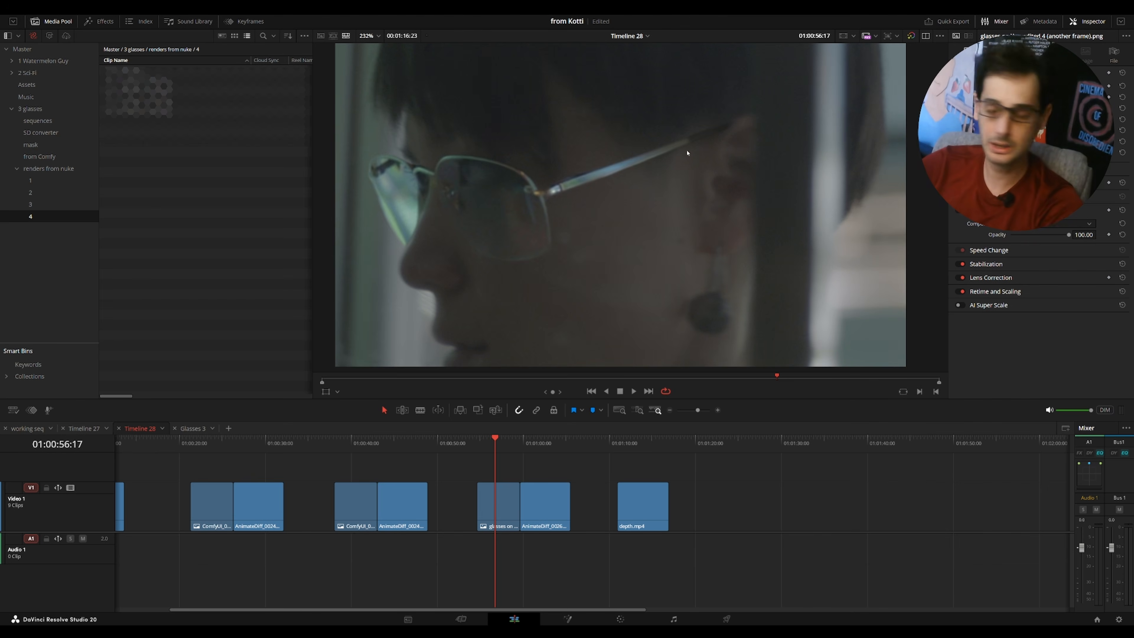
left_click_drag(745, 137, 758, 138)
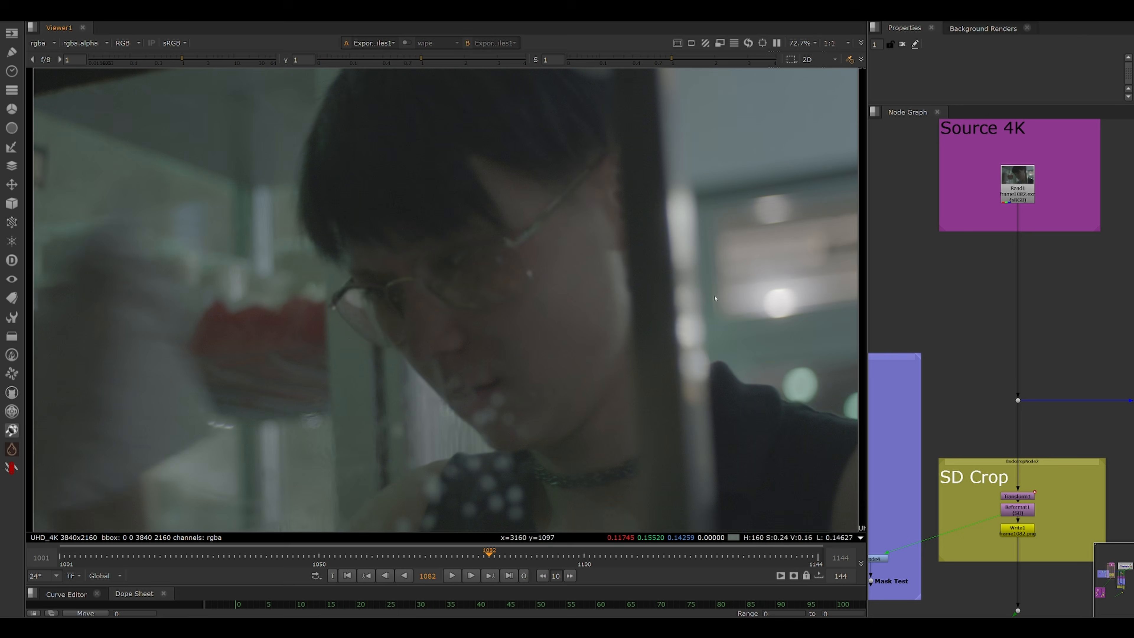
Switch to Nuke and view the Read1 node in the Source 4K group in the viewer.
left_click_drag(1007, 222, 1044, 324)
scroll(1016, 290, "up", 3)
left_click(1042, 320)
key("1")
left_click_drag(1023, 487, 1005, 286)
scroll(1006, 287, "down", 4)
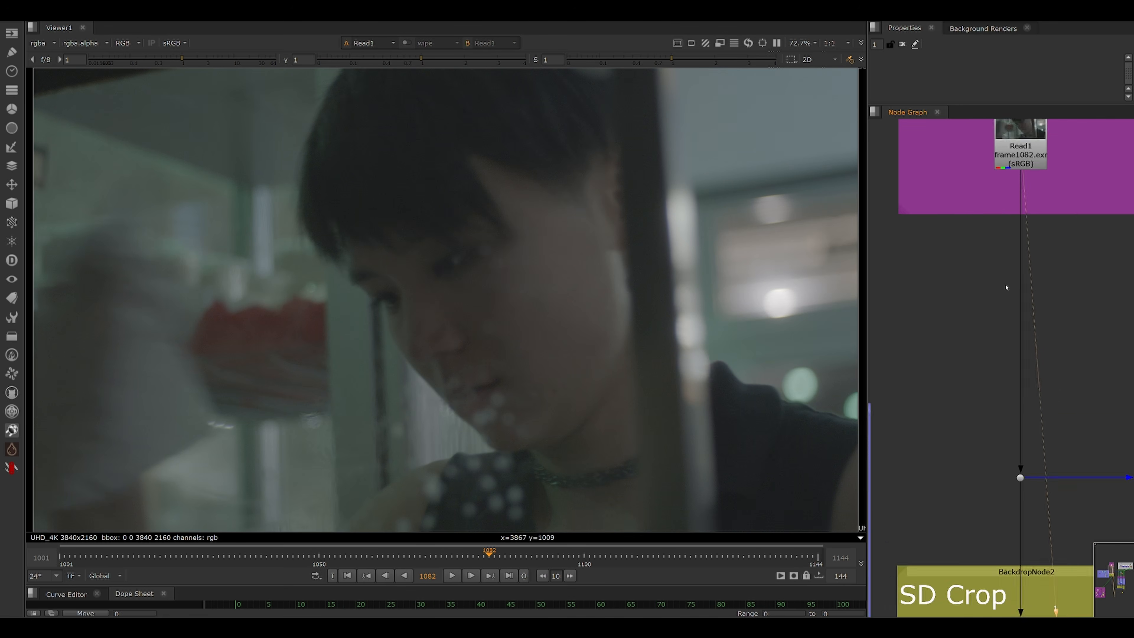
View the Reformat1 output in the SD Crop group and examine the Transform, Reformat and Write nodes.
left_click_drag(976, 419, 1010, 337)
scroll(1012, 343, "up", 4)
left_click(1009, 347)
key("1")
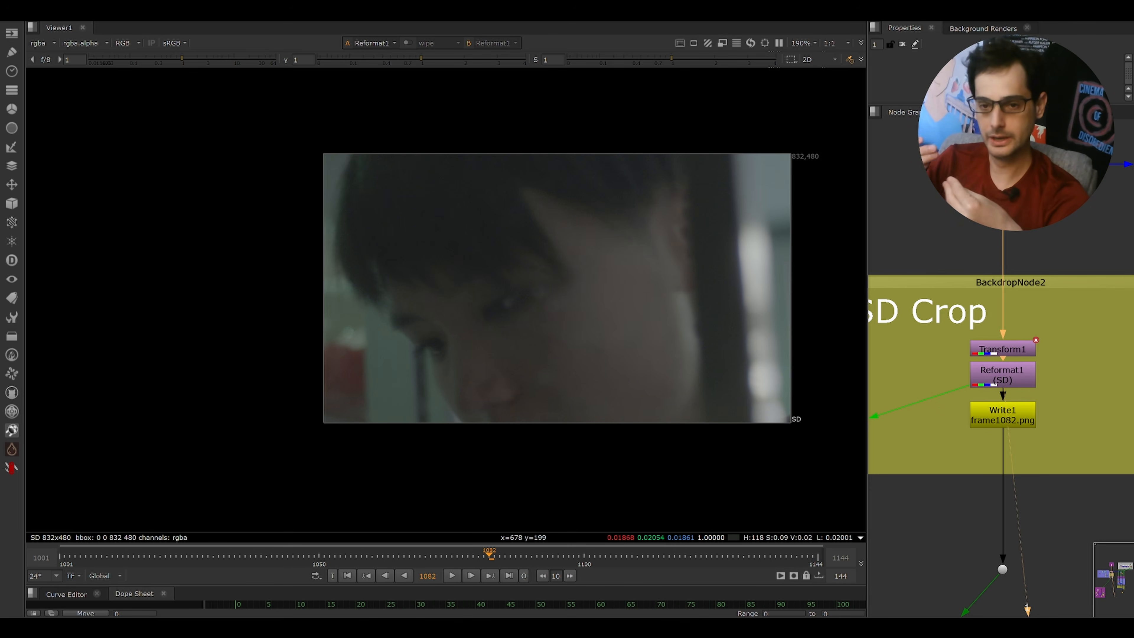
left_click(1016, 409)
left_click_drag(1017, 410, 984, 406)
scroll(1058, 395, "down", 2)
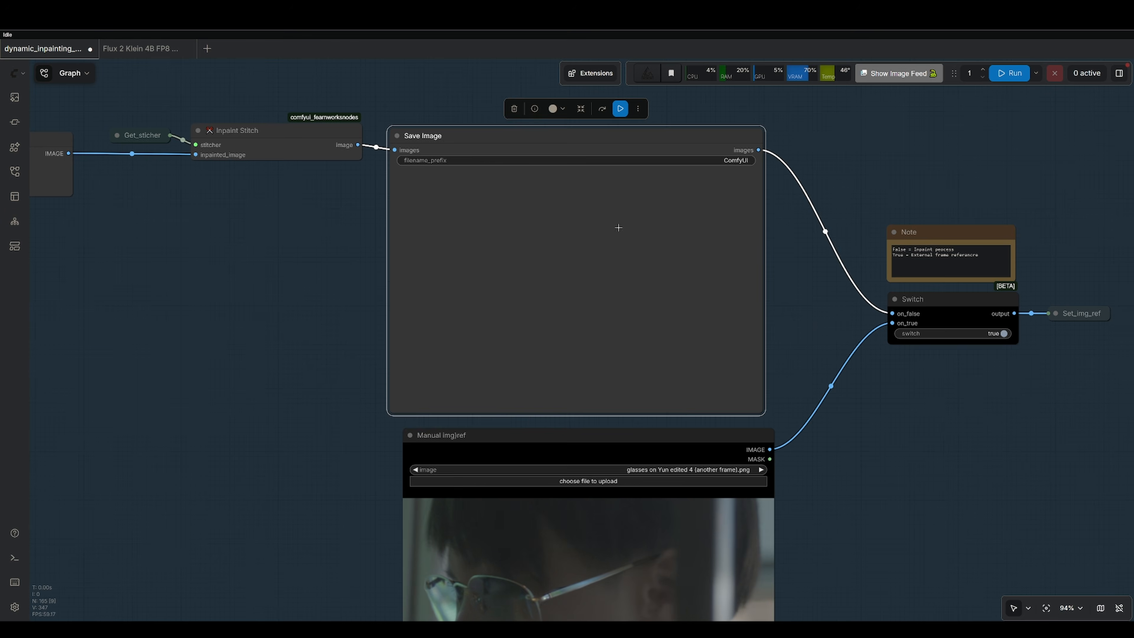
Return to ComfyUI and examine the Manual img ref node, the Switch node and its note.
scroll(714, 246, "down", 10)
scroll(673, 246, "up", 4)
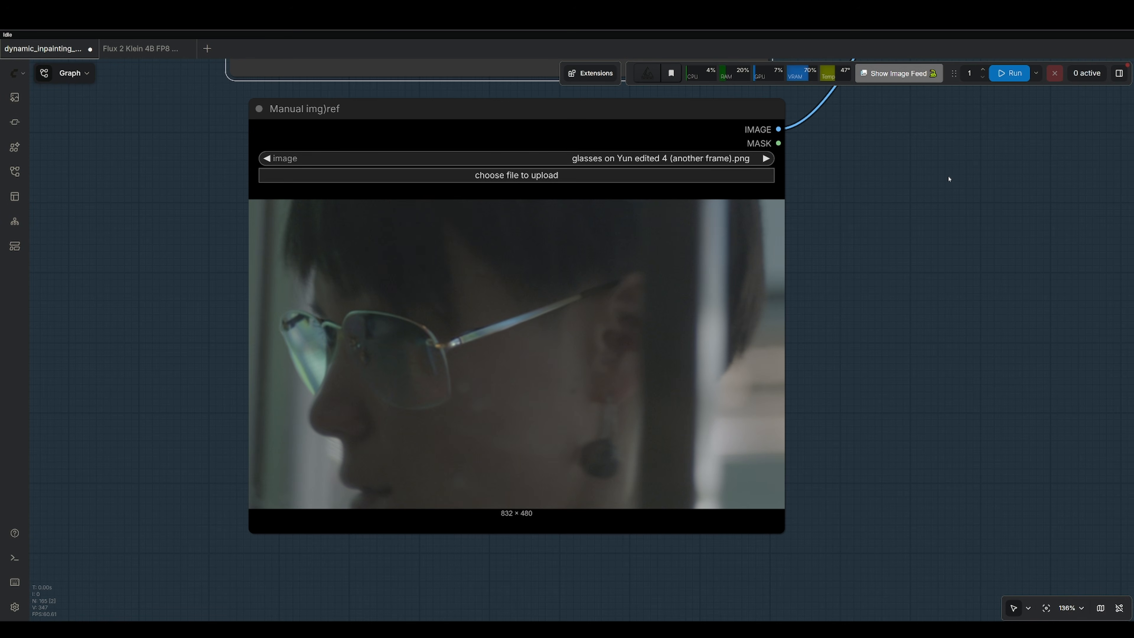
left_click_drag(948, 178, 474, 489)
left_click(596, 235)
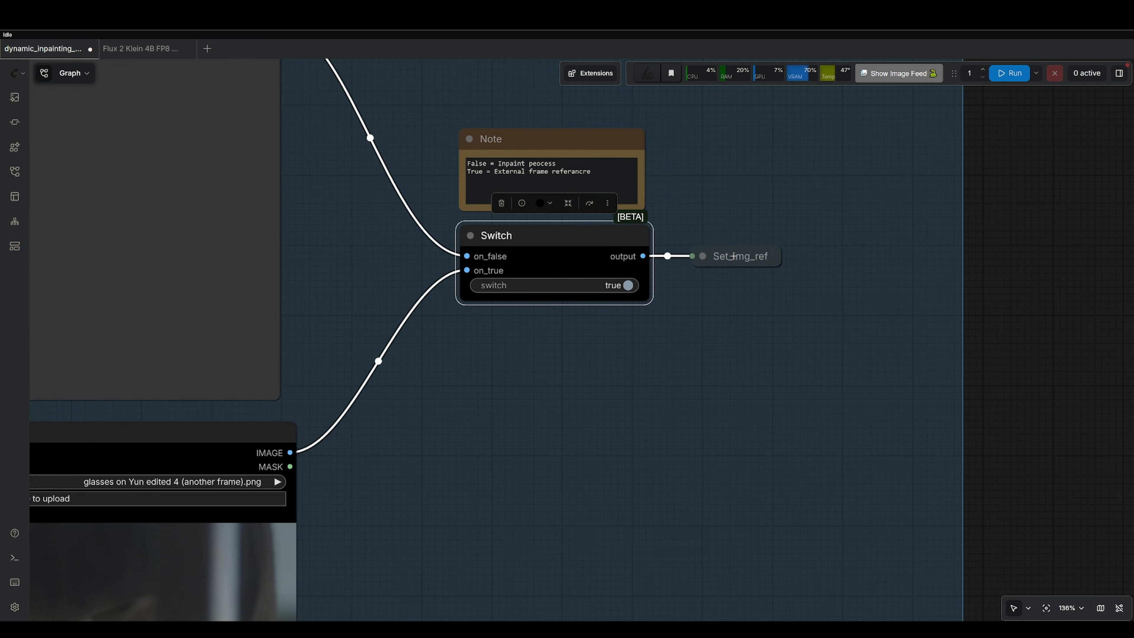
left_click(737, 259)
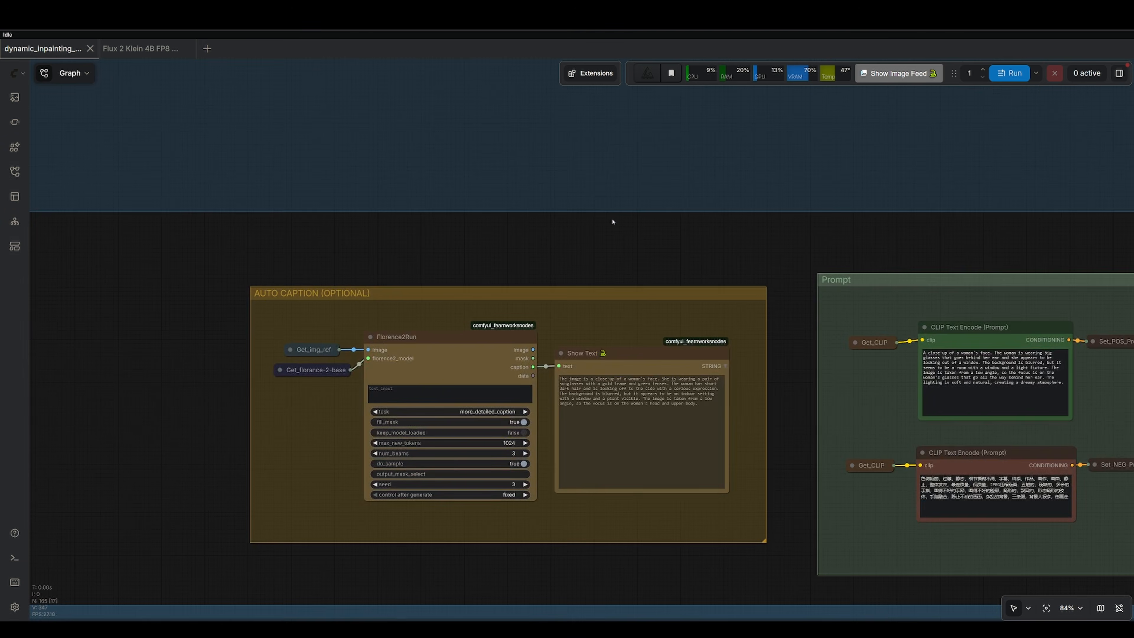
Examine the Florence2Run node and Show Text caption in the Auto Caption group.
scroll(618, 237, "up", 3)
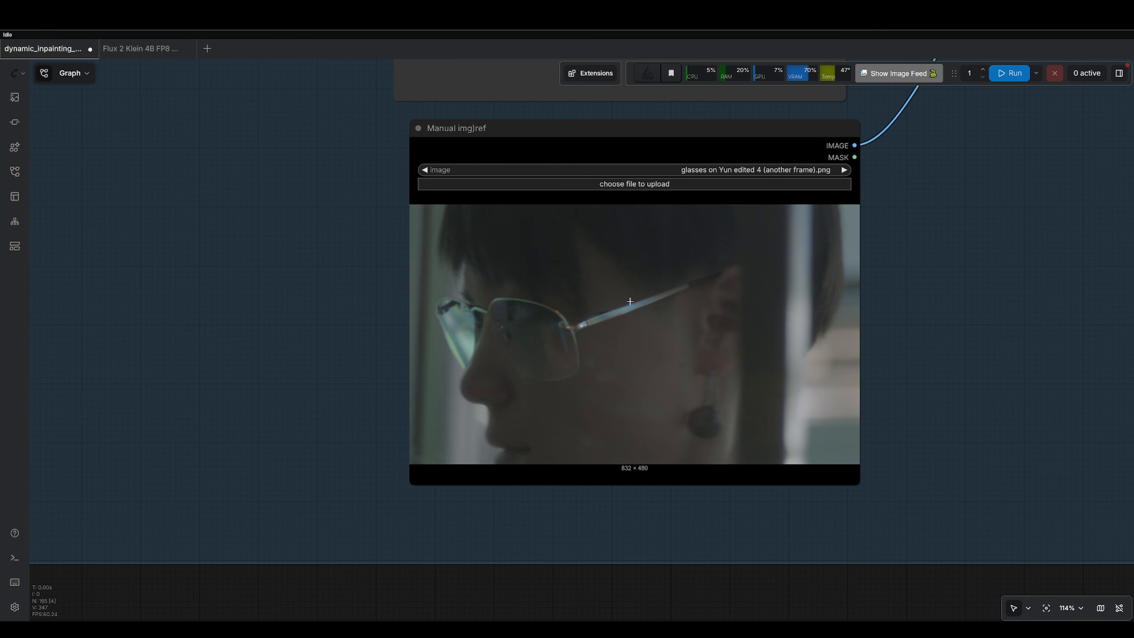
left_click_drag(459, 420, 902, 120)
mouse_move(498, 425)
left_mouse_down()
mouse_move(937, 172)
mouse_move(984, 157)
left_mouse_up()
mouse_move(498, 297)
left_mouse_down()
mouse_move(711, 321)
mouse_move(687, 285)
left_mouse_up()
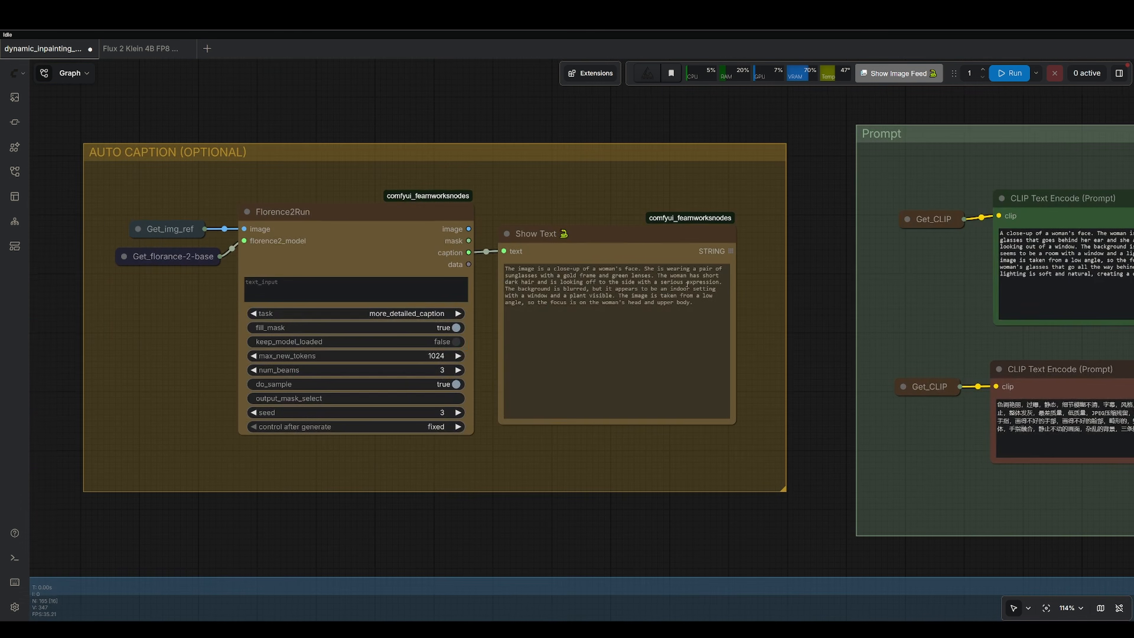
left_click(622, 246)
left_click_drag(829, 264, 286, 281)
left_click_drag(582, 278, 596, 251)
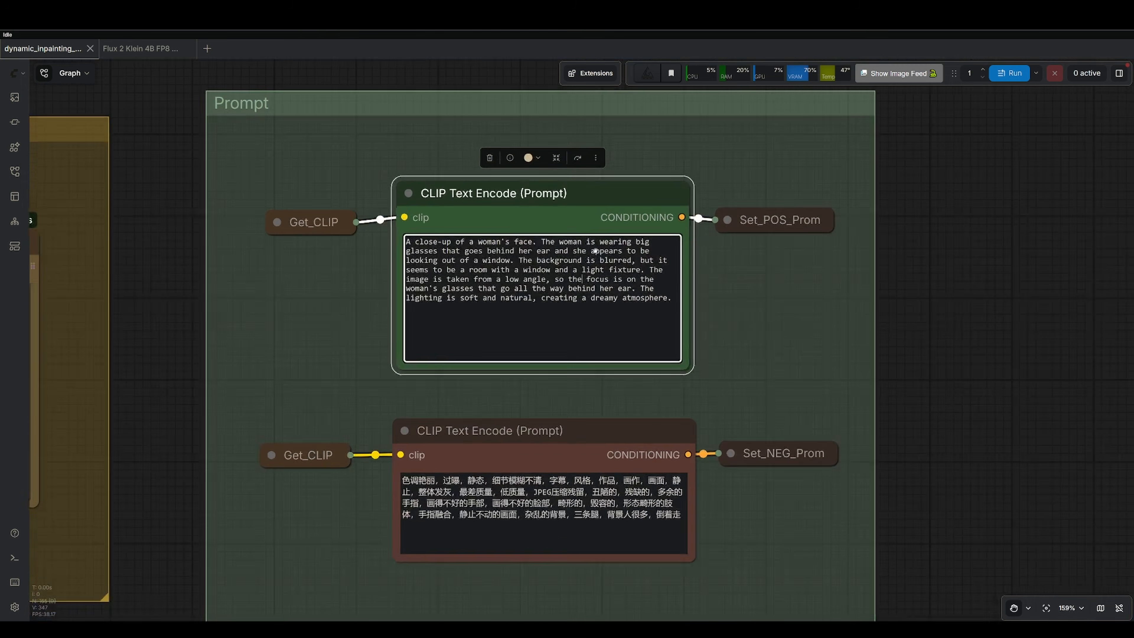
Highlight the phrase about the woman's big glasses going behind her ear in the positive prompt.
scroll(595, 251, "up", 1)
left_click_drag(385, 237, 671, 300)
left_click_drag(536, 237, 481, 249)
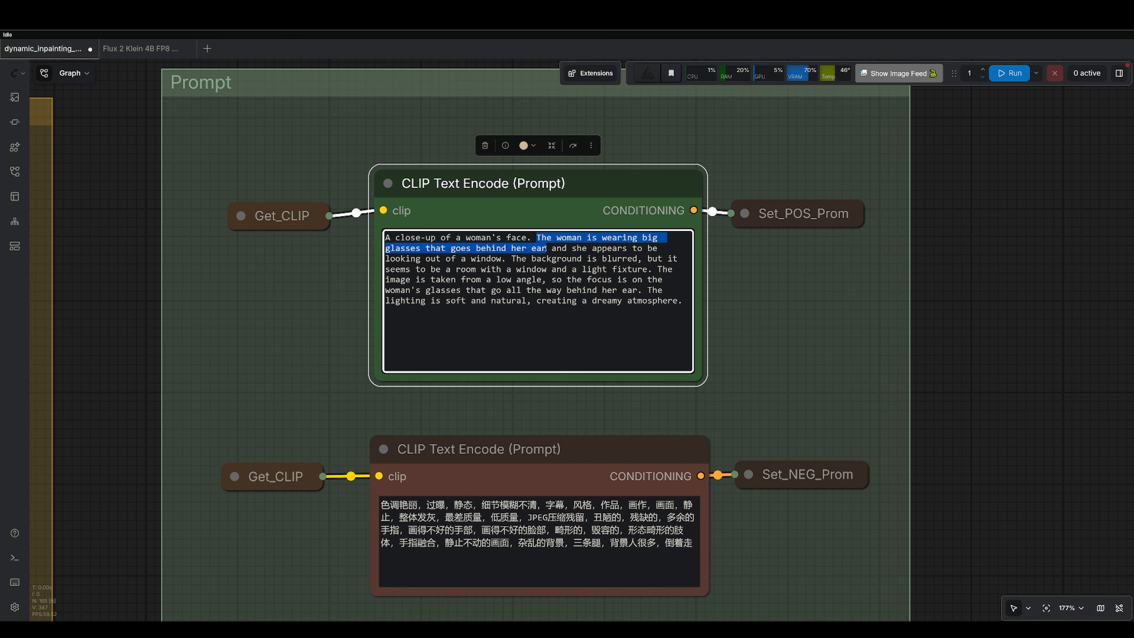
left_click_drag(571, 249, 542, 249)
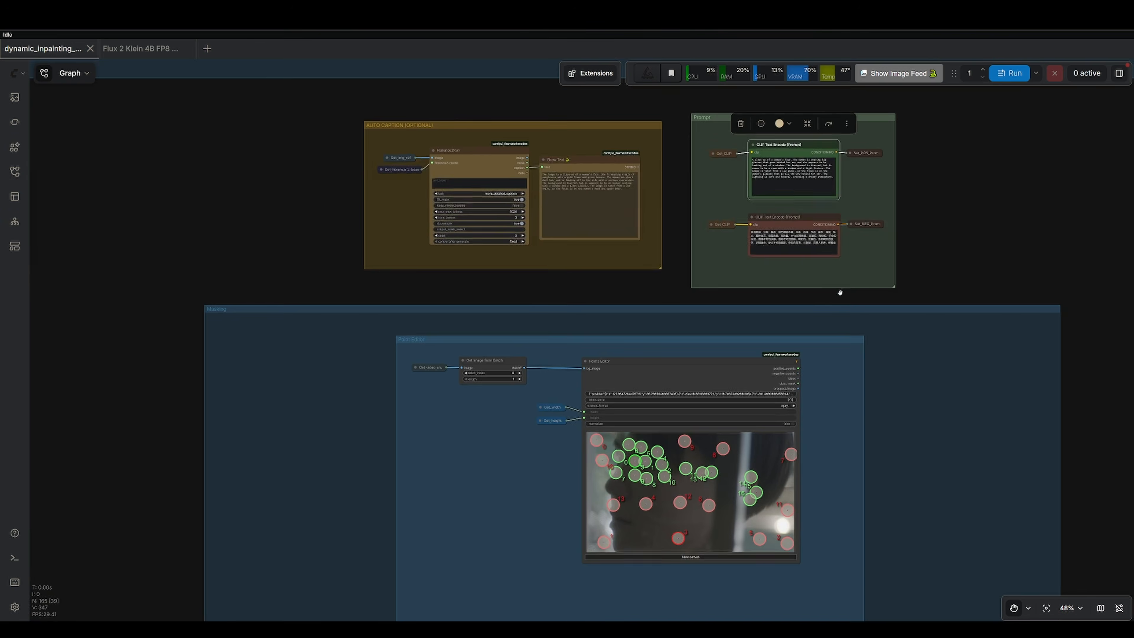
Pan through the Points Editor, SAM2 segmentation and Manual mask groups of the workflow.
left_click_drag(872, 324, 852, 119)
left_click_drag(843, 220, 834, 182)
left_click_drag(843, 246, 852, 279)
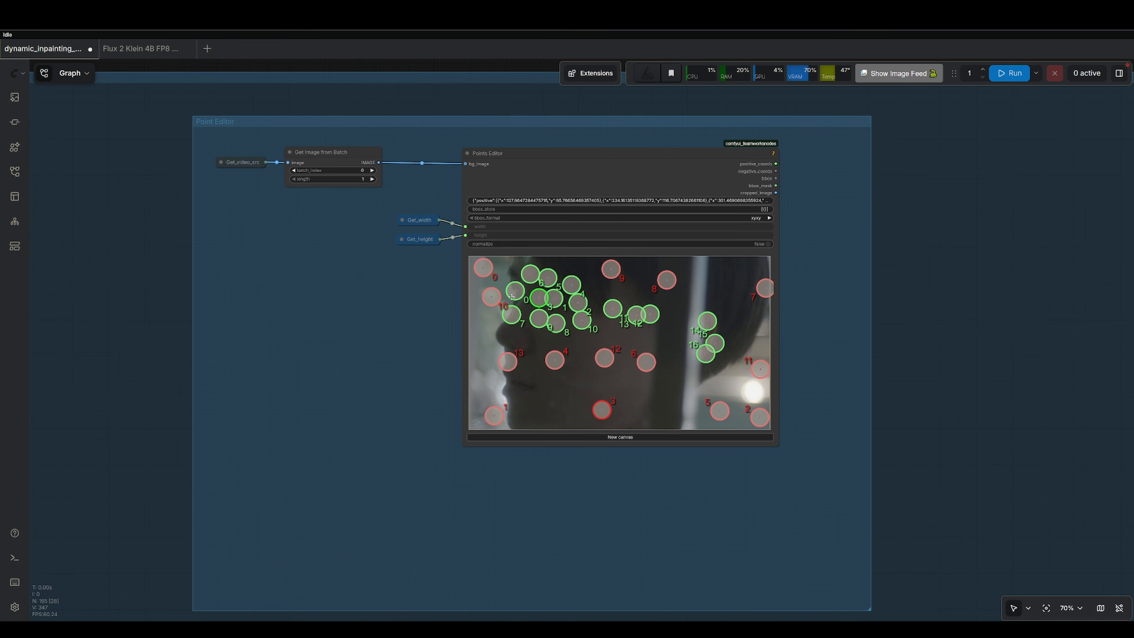
left_click_drag(637, 494, 664, 112)
left_click_drag(722, 325, 747, 111)
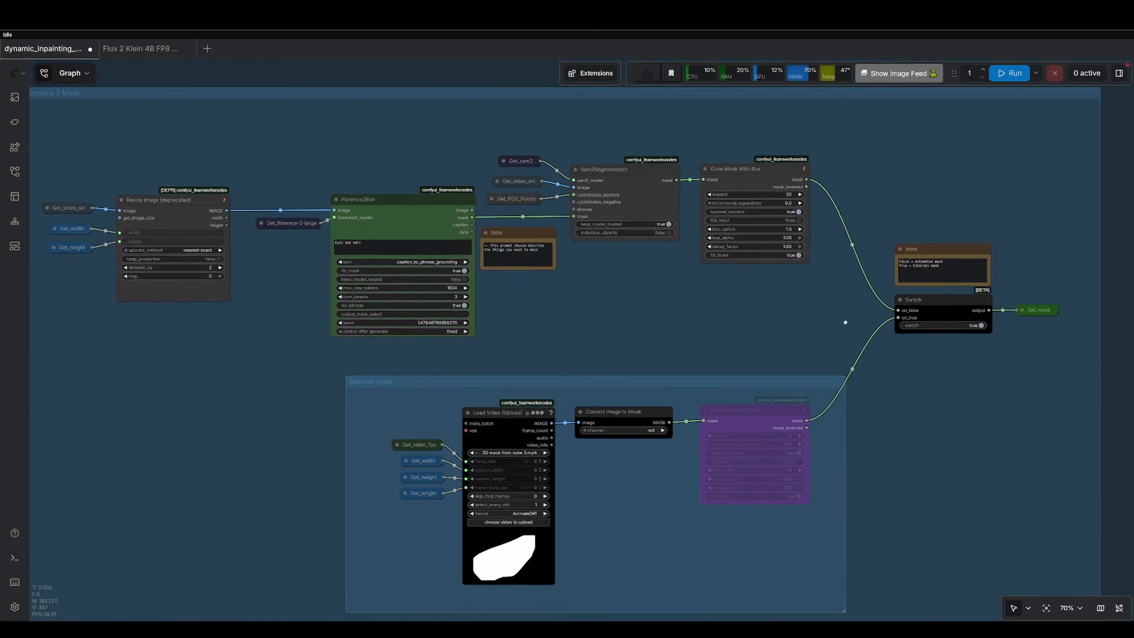
left_click_drag(845, 322, 850, 263)
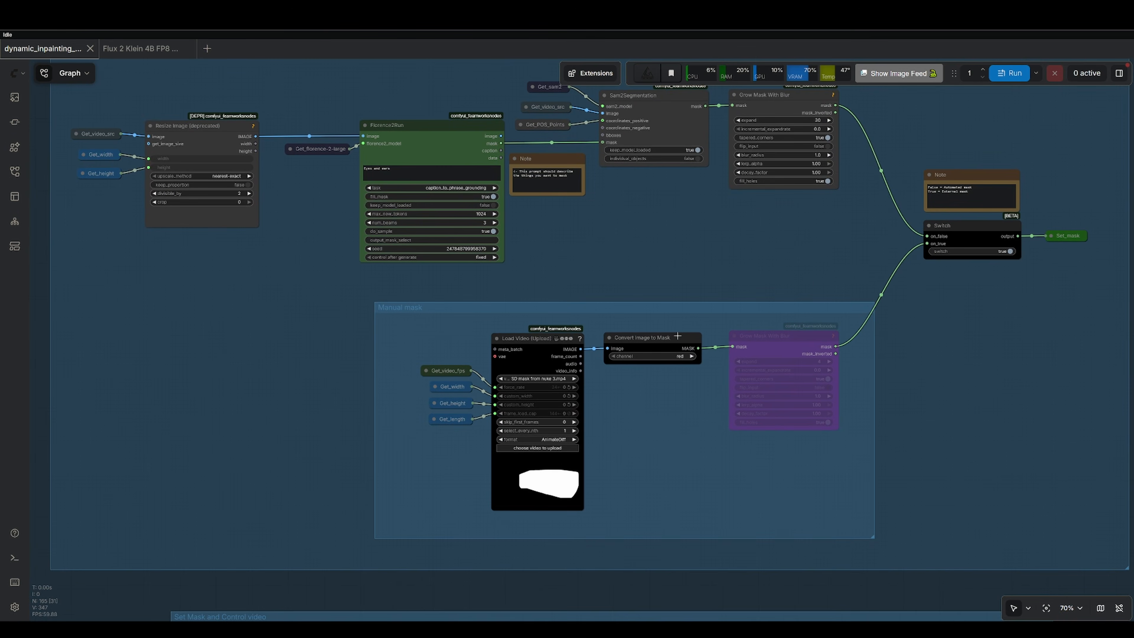
Zoom in on the Load Video node loading the mask video in the Manual mask group.
scroll(649, 424, "up", 6)
scroll(644, 435, "up", 3)
left_click_drag(642, 437, 769, 322)
scroll(722, 314, "up", 1)
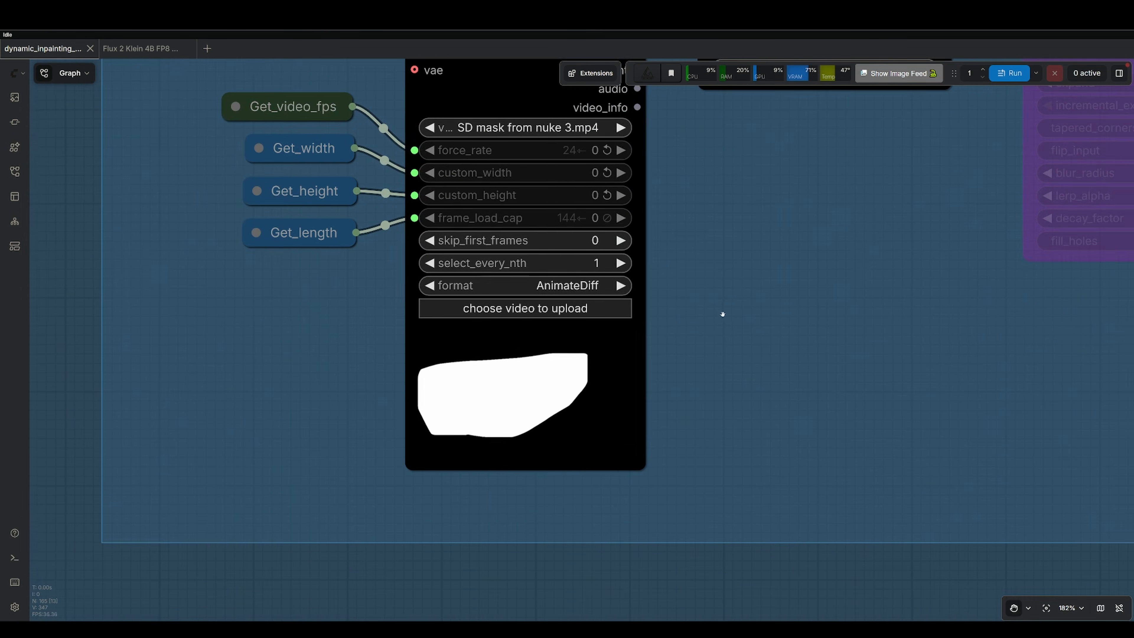
Switch to Nuke and play the roto mask sequence from its first frame in the viewer.
left_click_drag(676, 353, 696, 418)
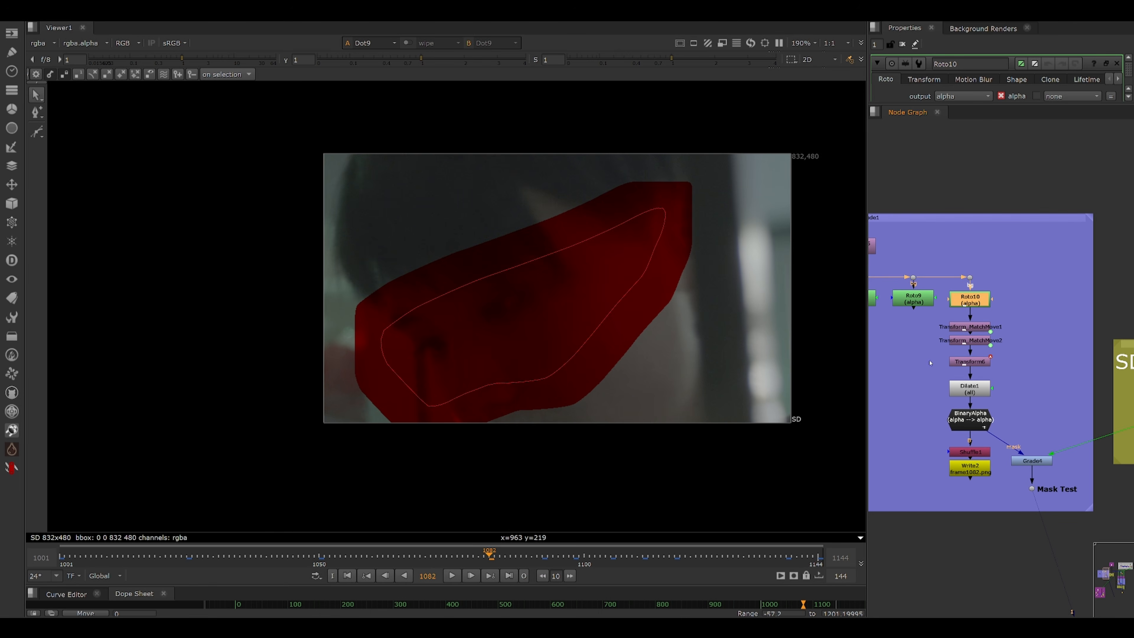
scroll(978, 302, "up", 2)
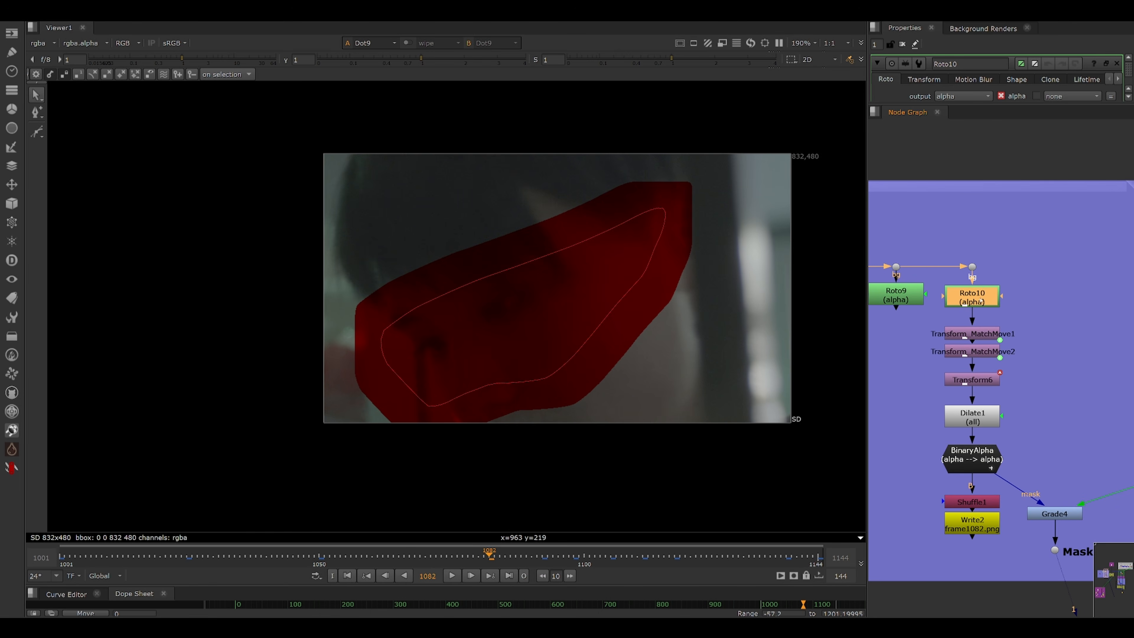
left_click(345, 578)
left_click(982, 416)
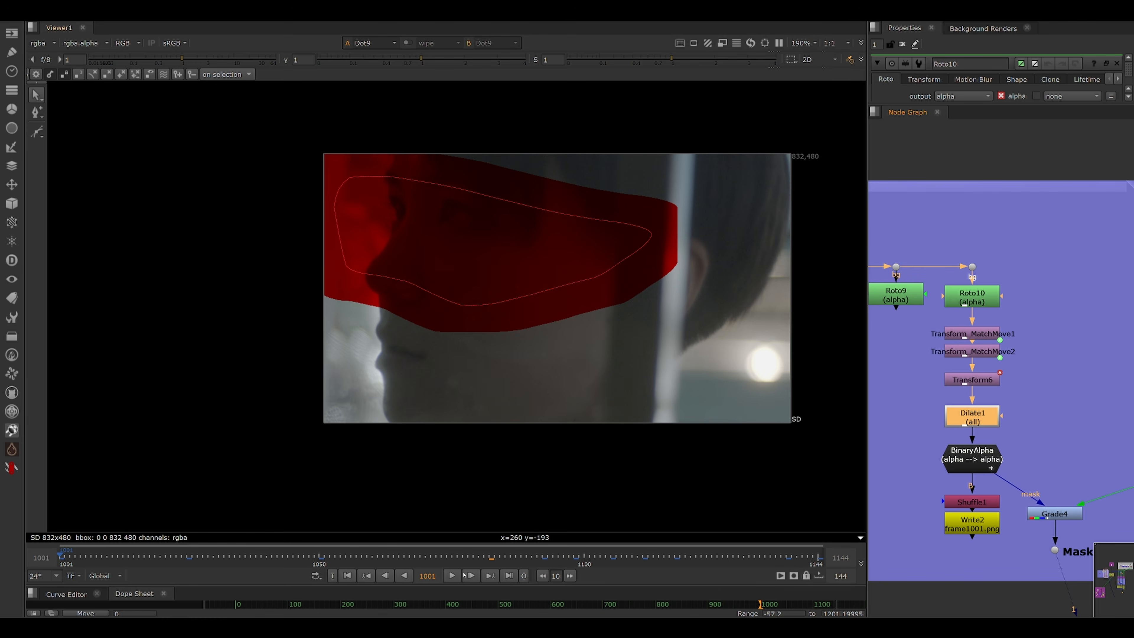
left_click(452, 575)
scroll(990, 361, "up", 1)
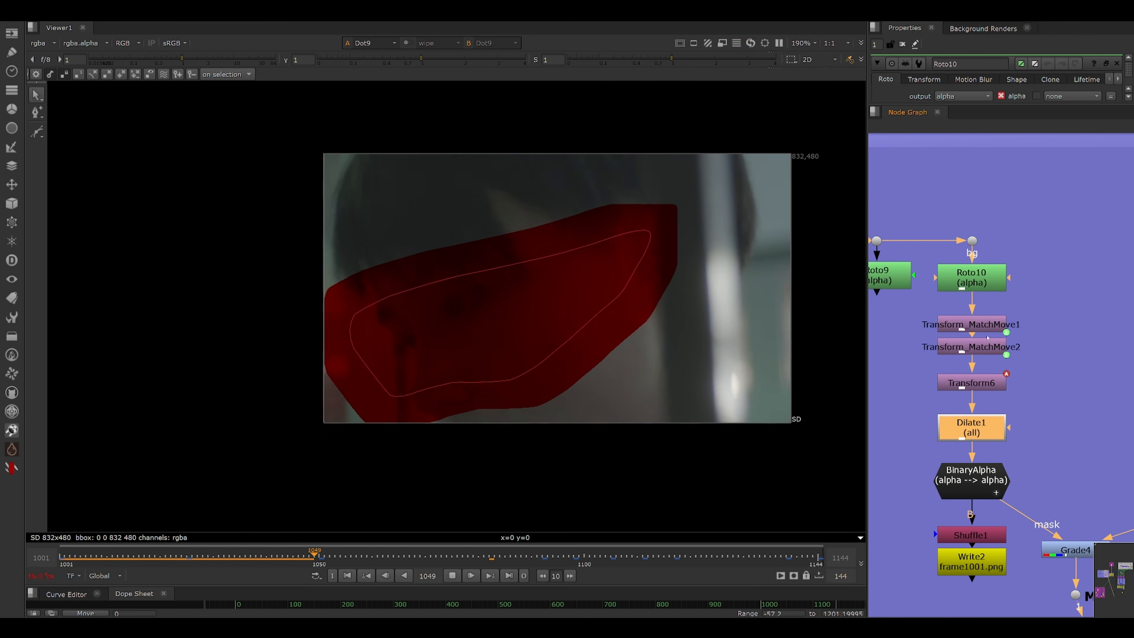
scroll(1000, 333, "down", 4)
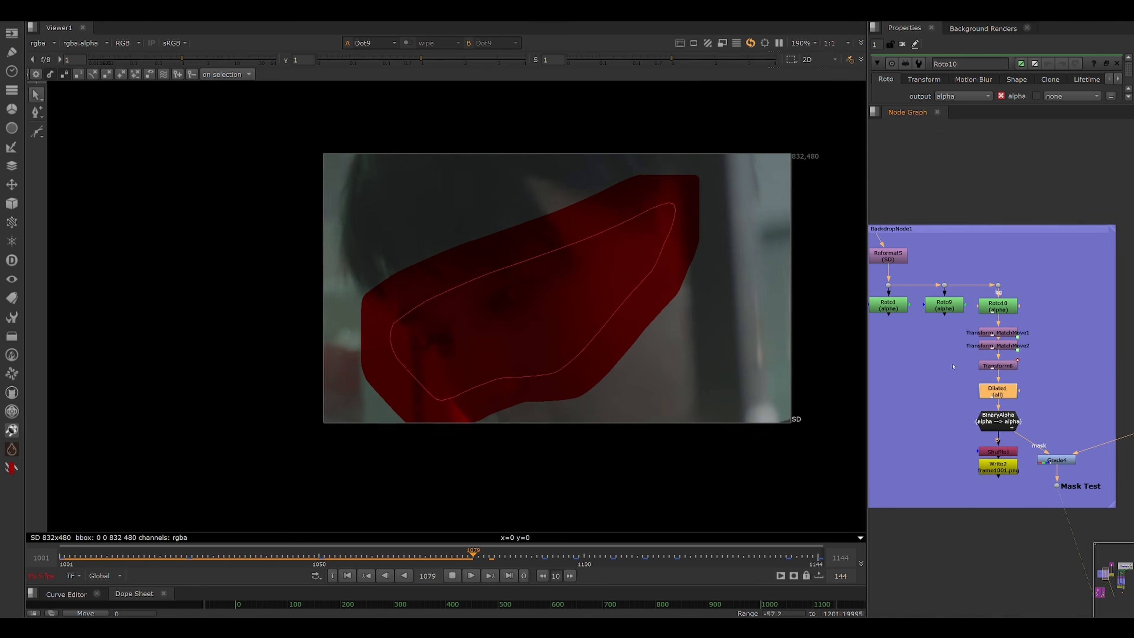
left_click_drag(915, 346, 1078, 345)
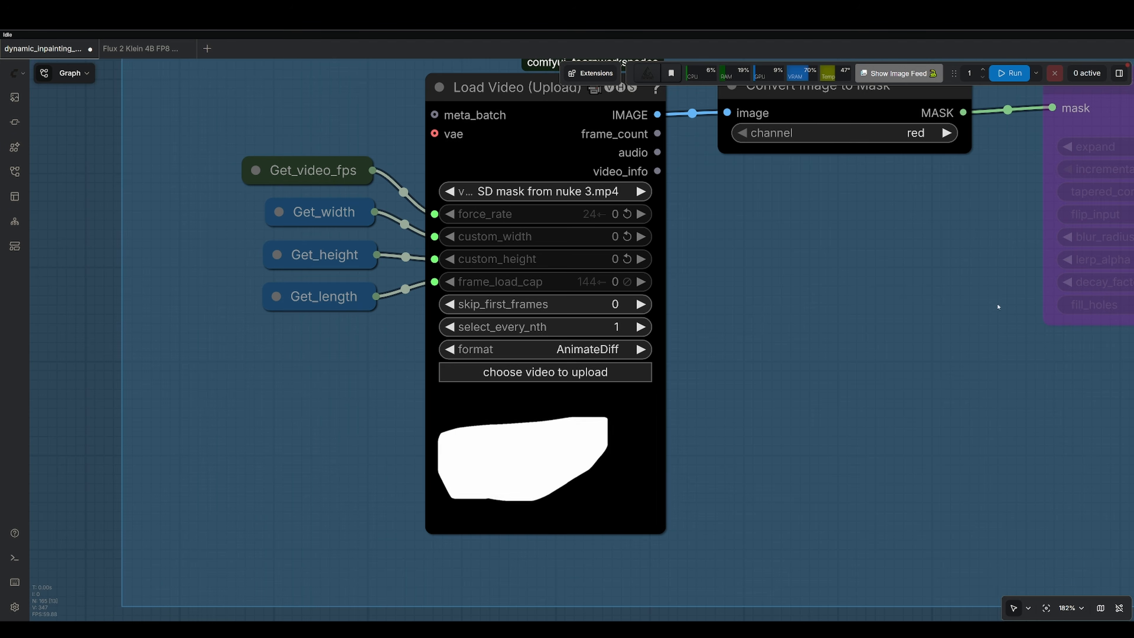
Locate the Switch node next to the mask groups and highlight 'External mask' in its Note.
scroll(967, 318, "down", 5)
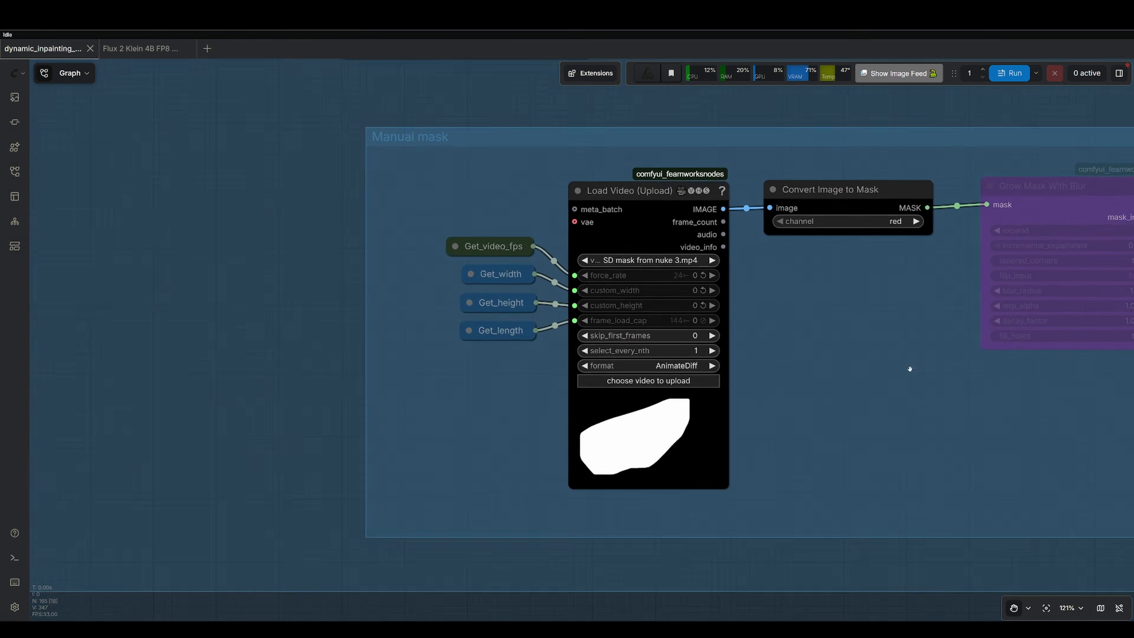
left_click_drag(854, 410, 557, 448)
left_click_drag(954, 319, 714, 550)
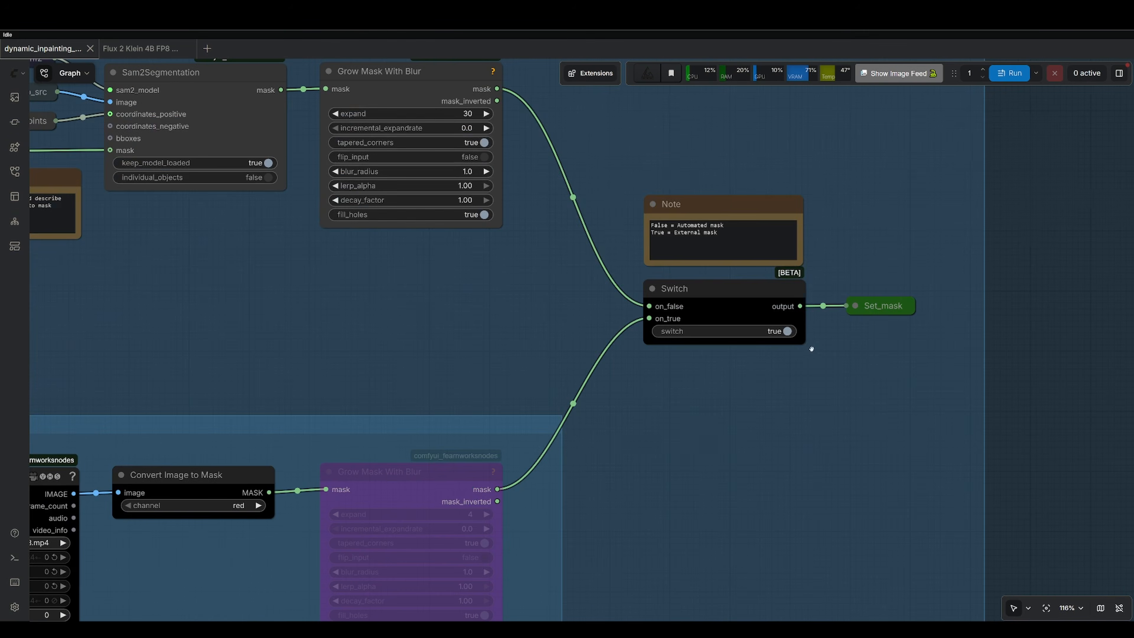
scroll(806, 345, "up", 3)
left_click(705, 273)
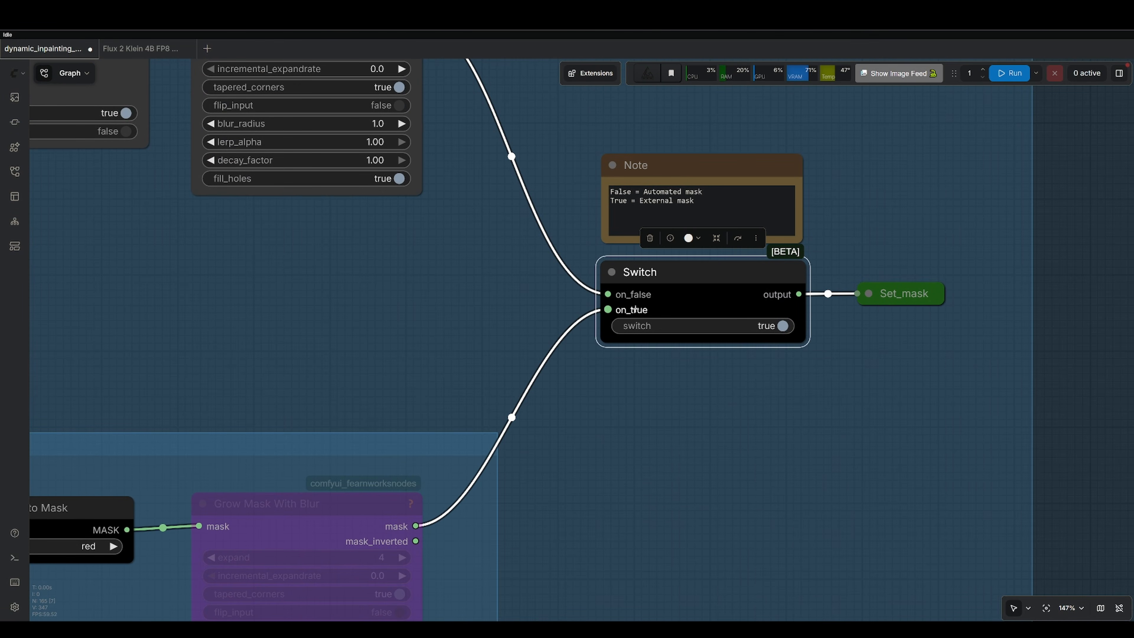
double_click(612, 200)
left_click_drag(644, 201, 696, 201)
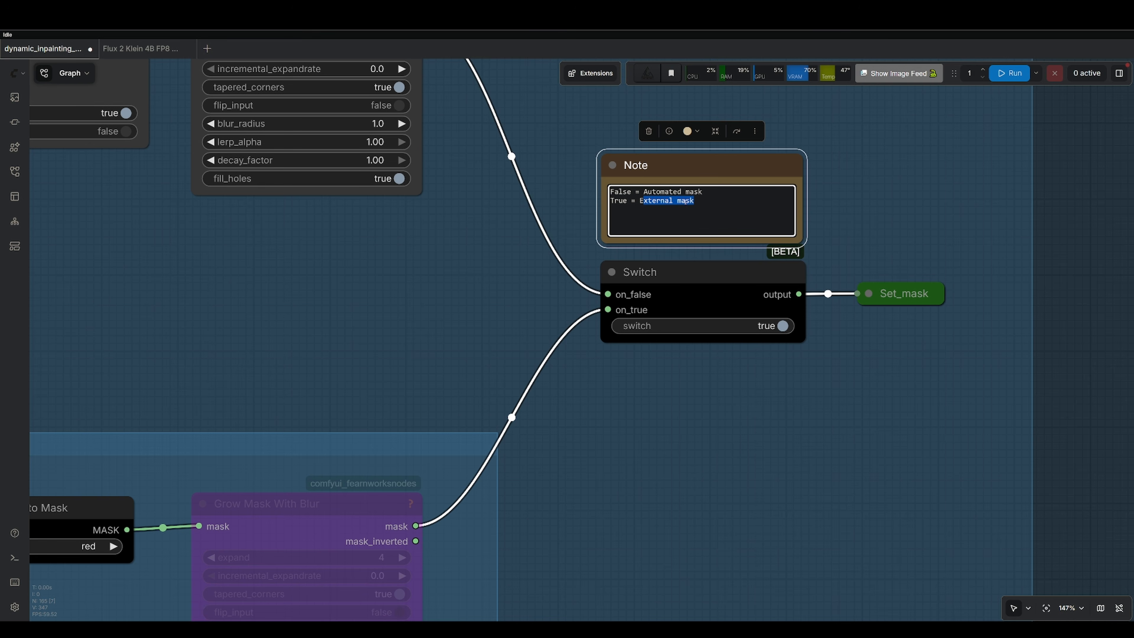
Toggle the Switch node's switch to false and back to true.
left_click(776, 327)
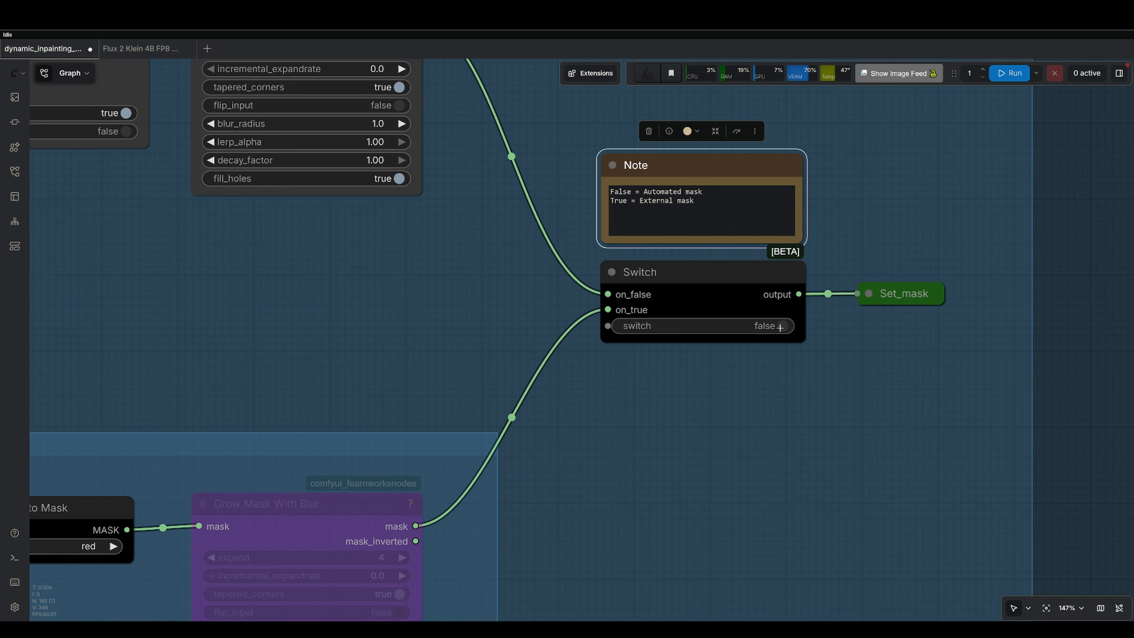
left_click_drag(499, 92, 652, 231)
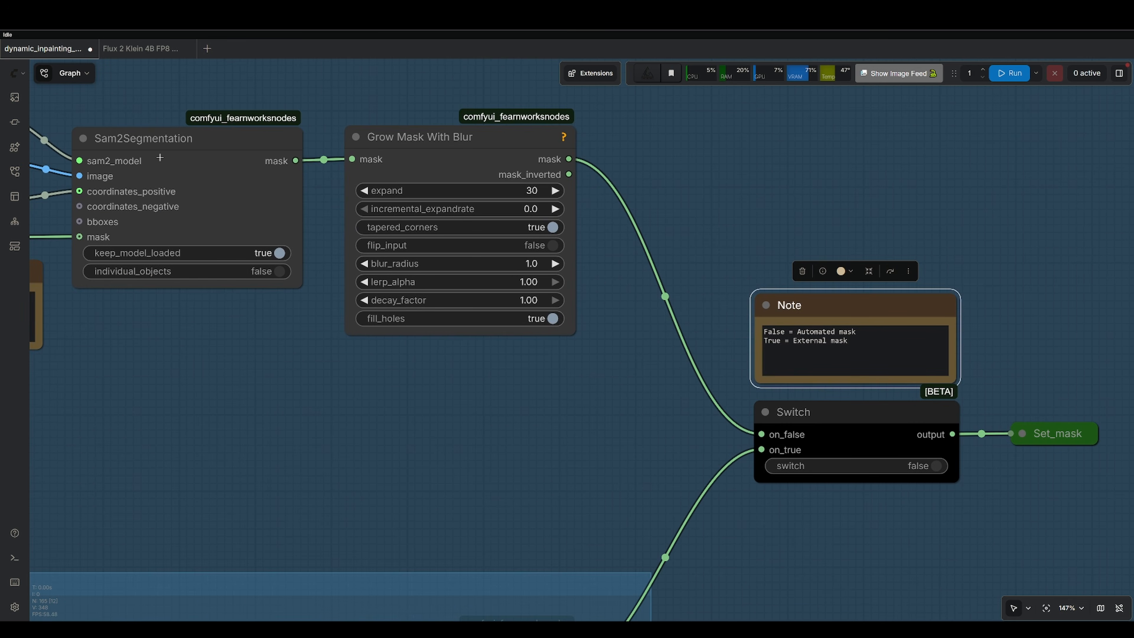
left_click(933, 467)
Run the two Video Combine preview nodes in the Set Mask and Control video group.
scroll(879, 483, "down", 10)
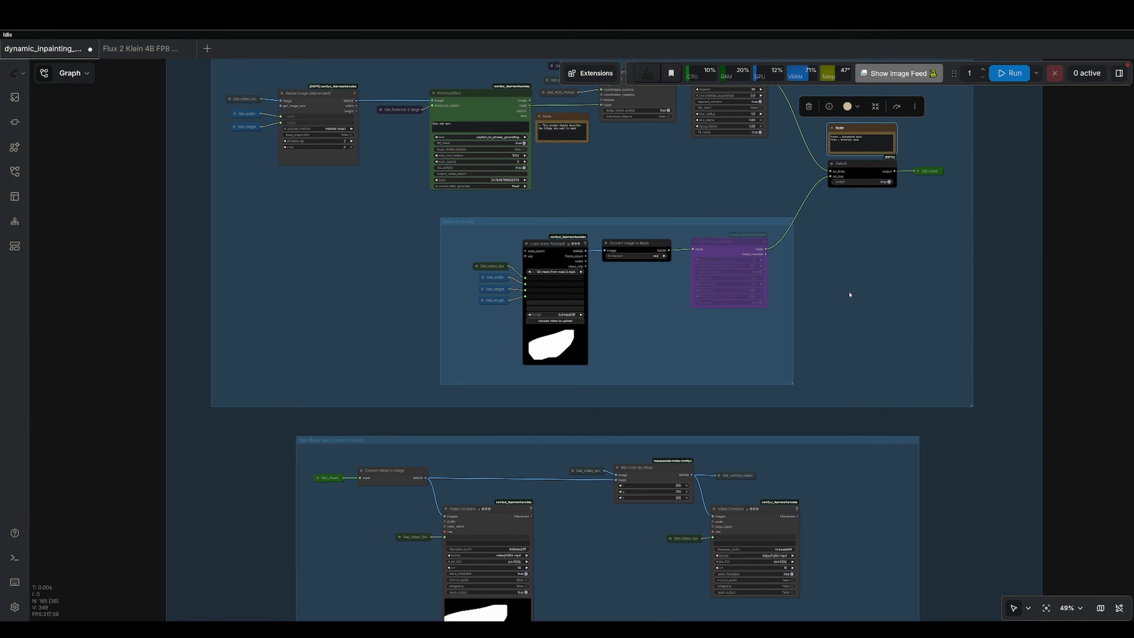
left_click_drag(900, 426, 886, 123)
scroll(571, 236, "up", 5)
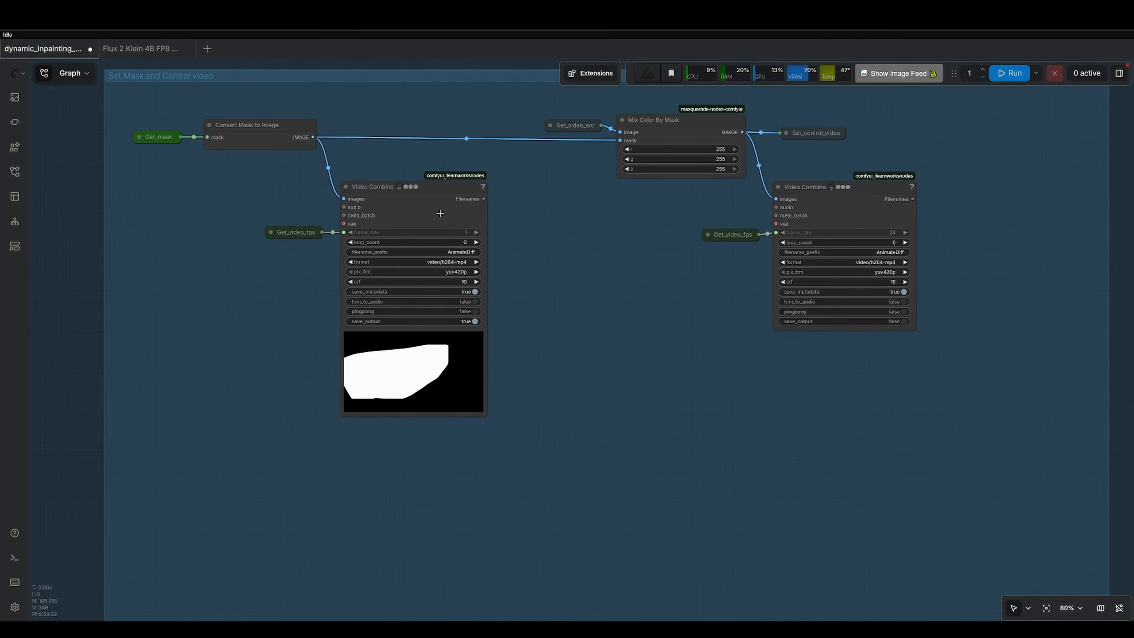
left_click(440, 210)
left_click(458, 162)
left_click(859, 197)
left_click(888, 162)
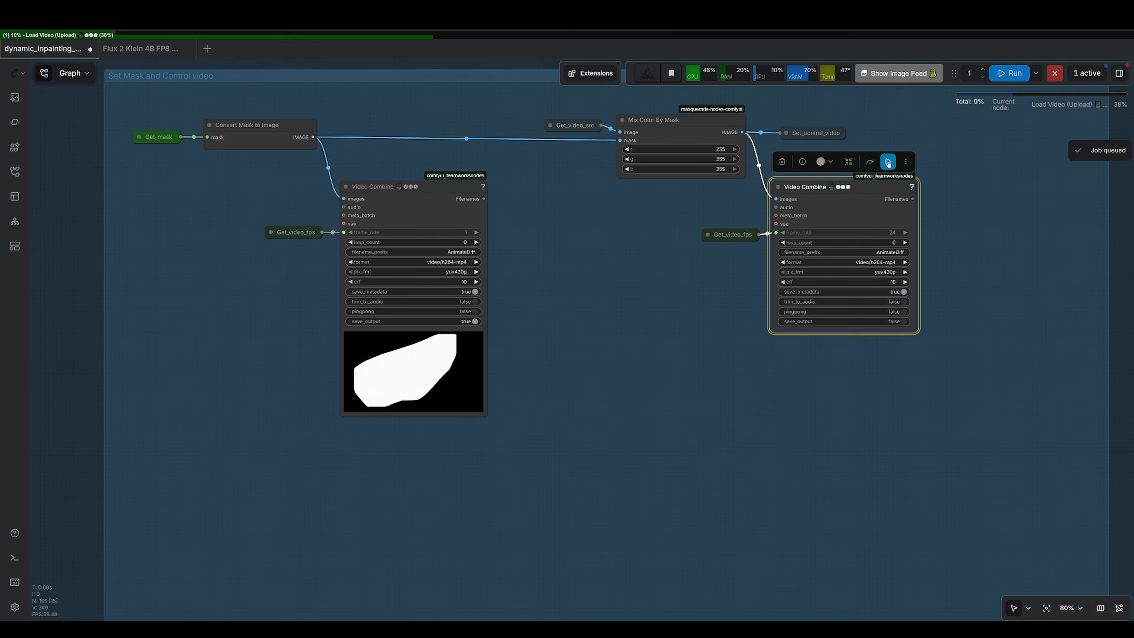
Inspect the masked control video preview in the right Video Combine node.
scroll(1011, 290, "up", 10)
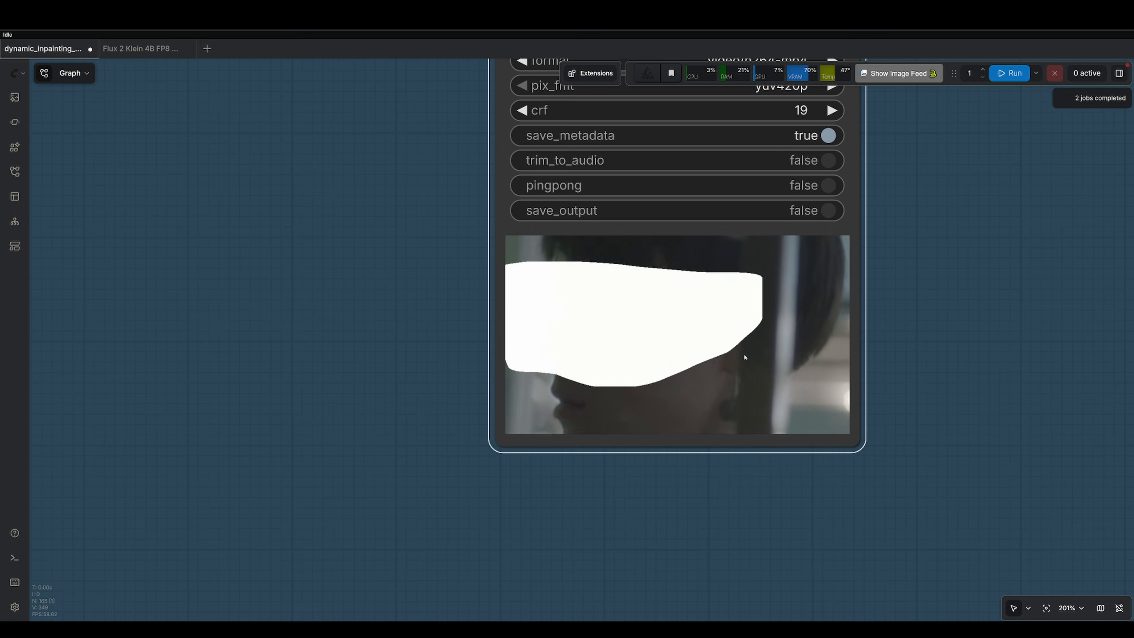
scroll(627, 397, "down", 5)
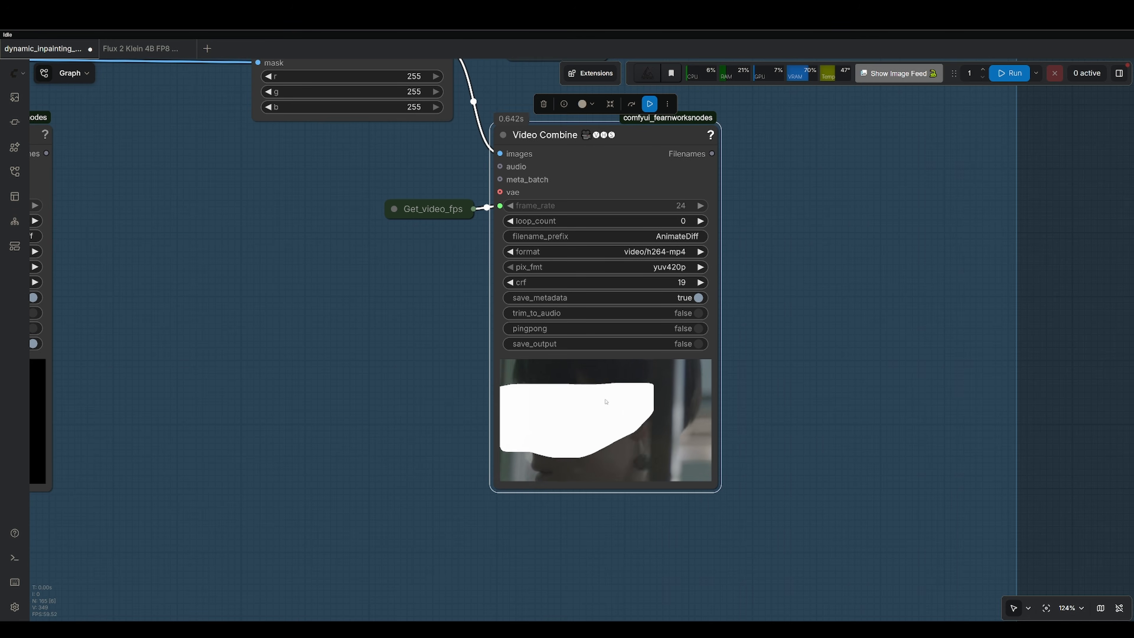
left_click_drag(810, 414, 918, 355)
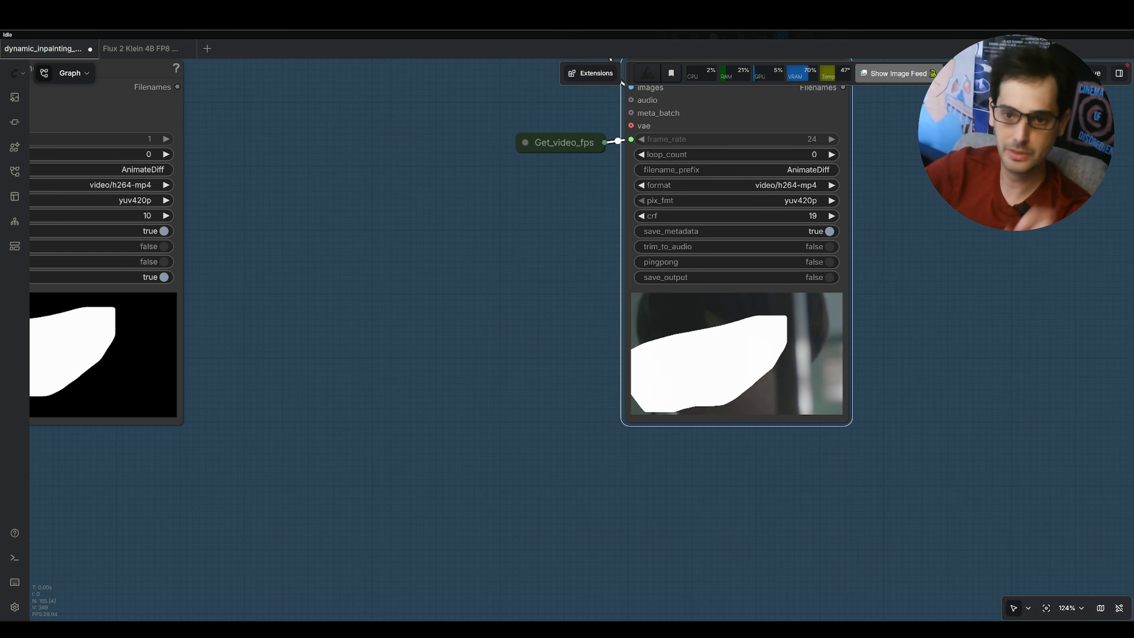
scroll(906, 393, "down", 9)
left_click_drag(909, 459, 849, 246)
scroll(856, 390, "down", 8)
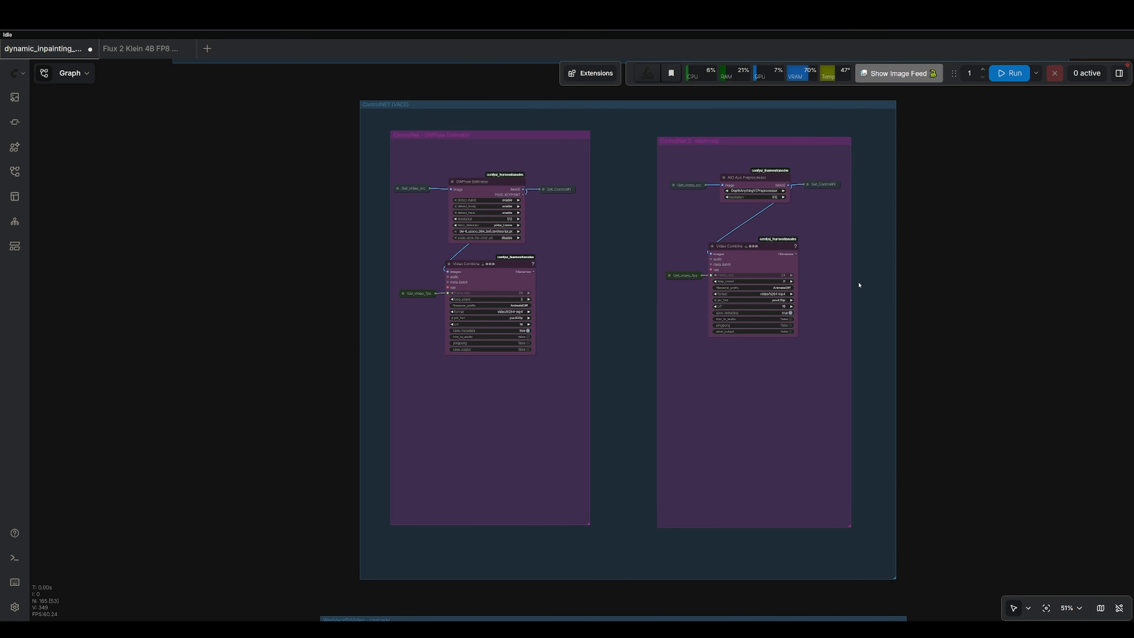
Run the DWPose Estimator and AIO Aux Preprocessor ControlNet preview branches.
scroll(595, 315, "up", 3)
left_click_drag(632, 337, 574, 290)
scroll(482, 275, "up", 4)
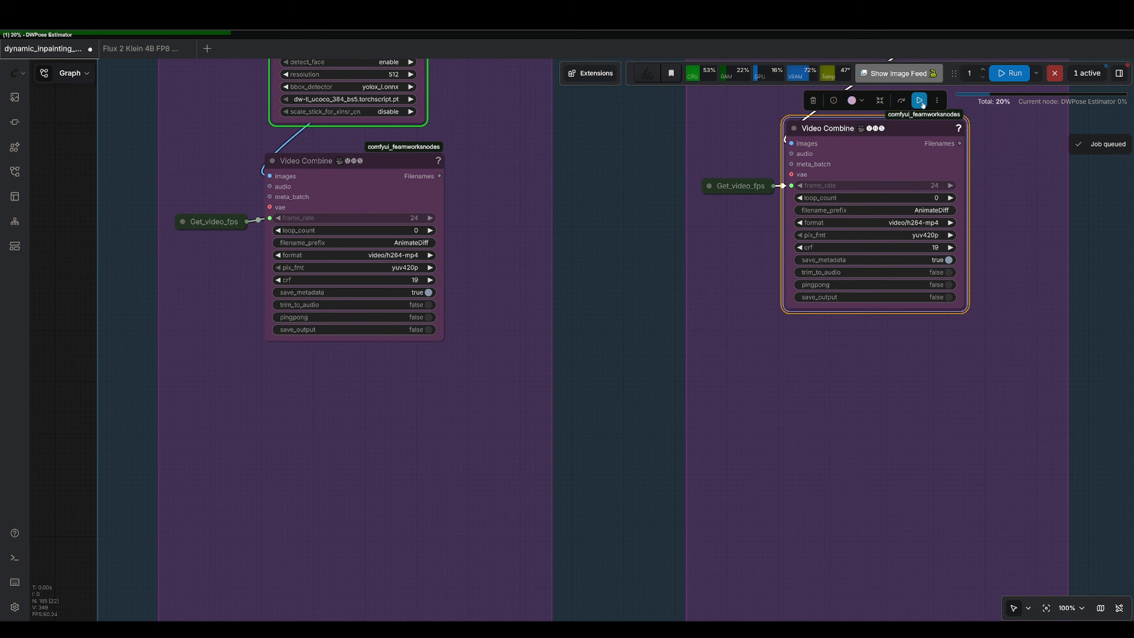
left_click(921, 101)
left_click_drag(732, 288, 709, 446)
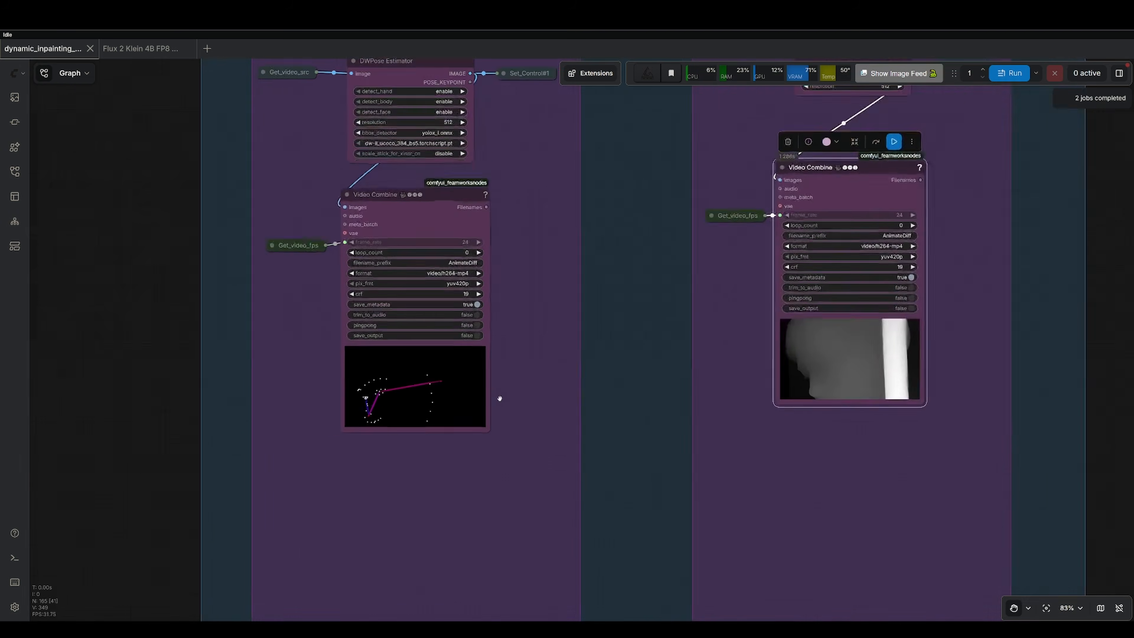
Inspect the pose skeleton and depth map previews in the ControlNet Video Combine nodes.
scroll(521, 357, "up", 8)
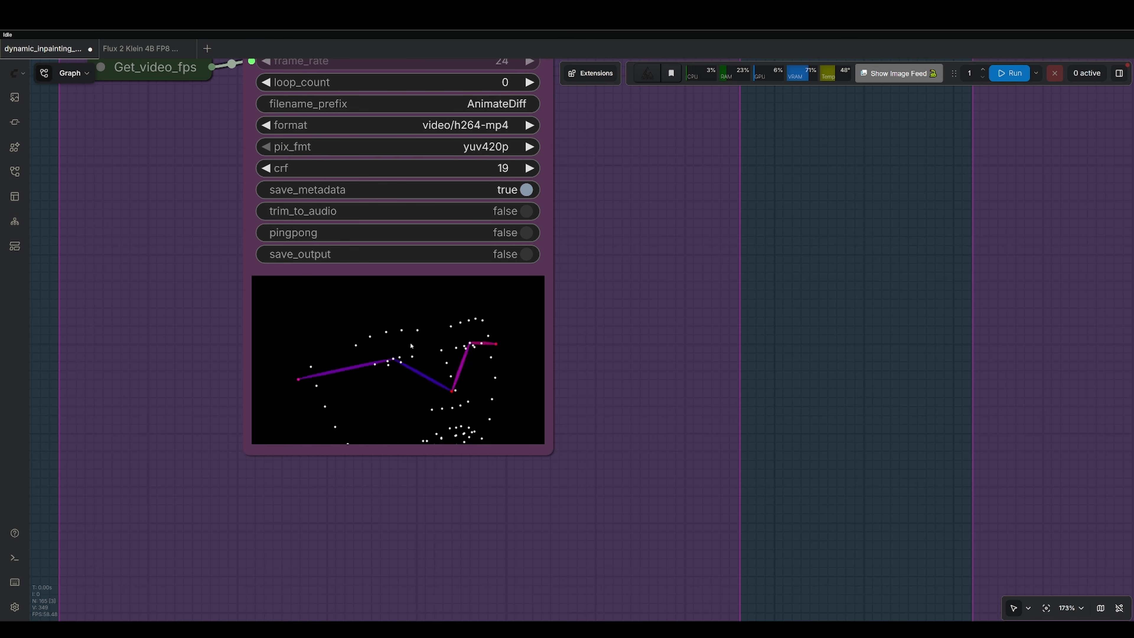
left_click_drag(929, 311, 281, 217)
left_click_drag(853, 241, 795, 321)
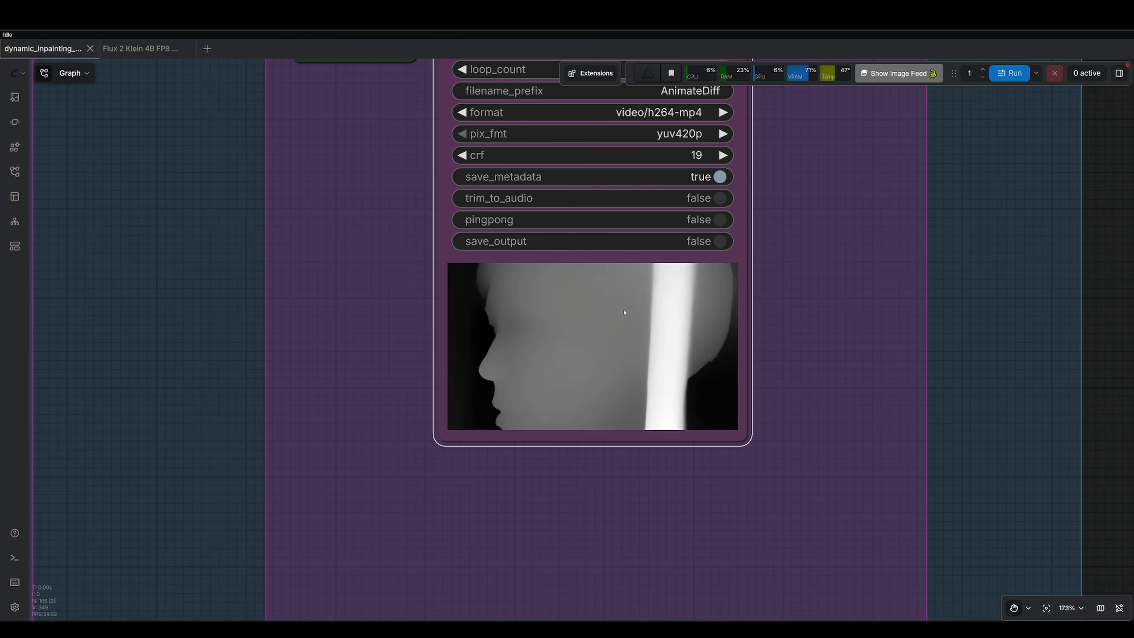
scroll(624, 313, "up", 5)
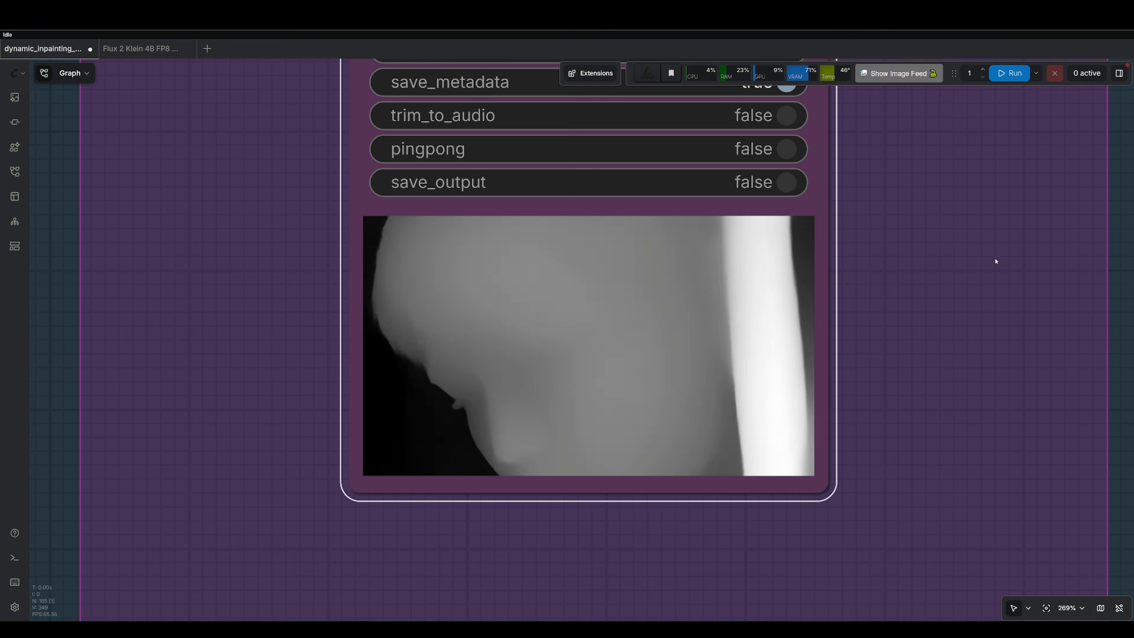
scroll(995, 261, "down", 15)
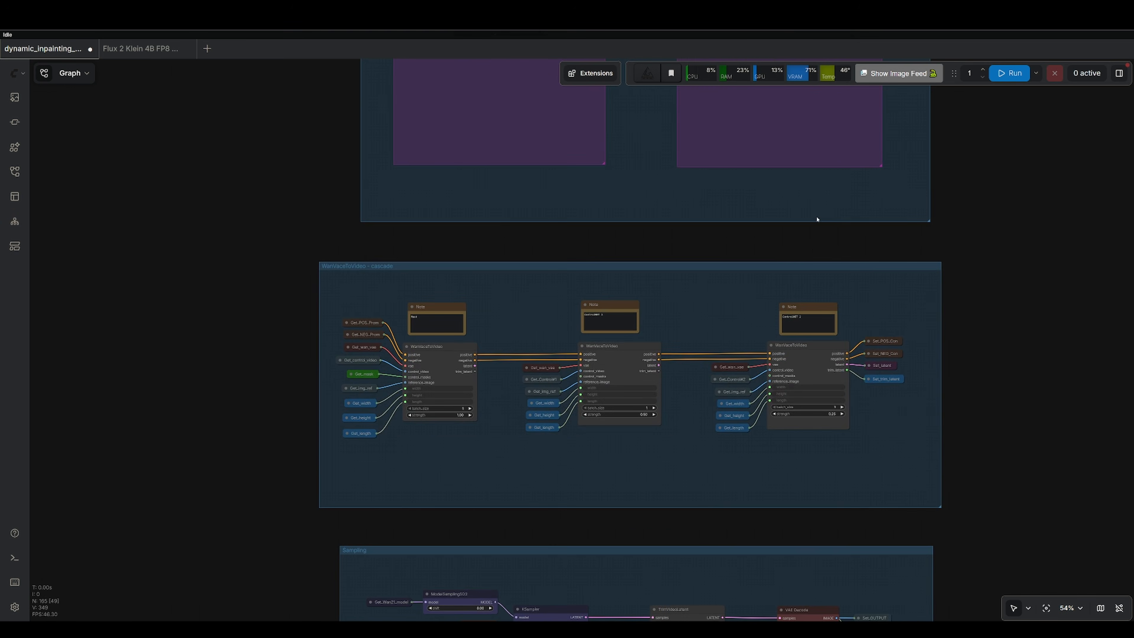
Examine the three cascaded WanVaceToVideo nodes in the WanVaceToVideo - cascade group.
scroll(817, 219, "up", 6)
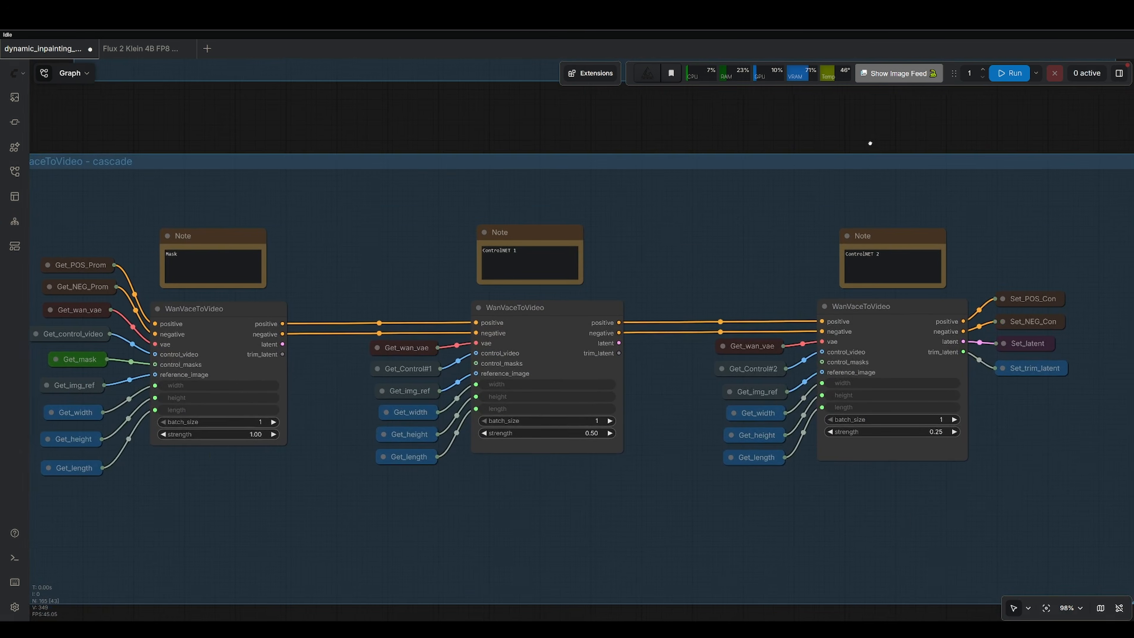
scroll(851, 171, "down", 4)
scroll(839, 201, "up", 2)
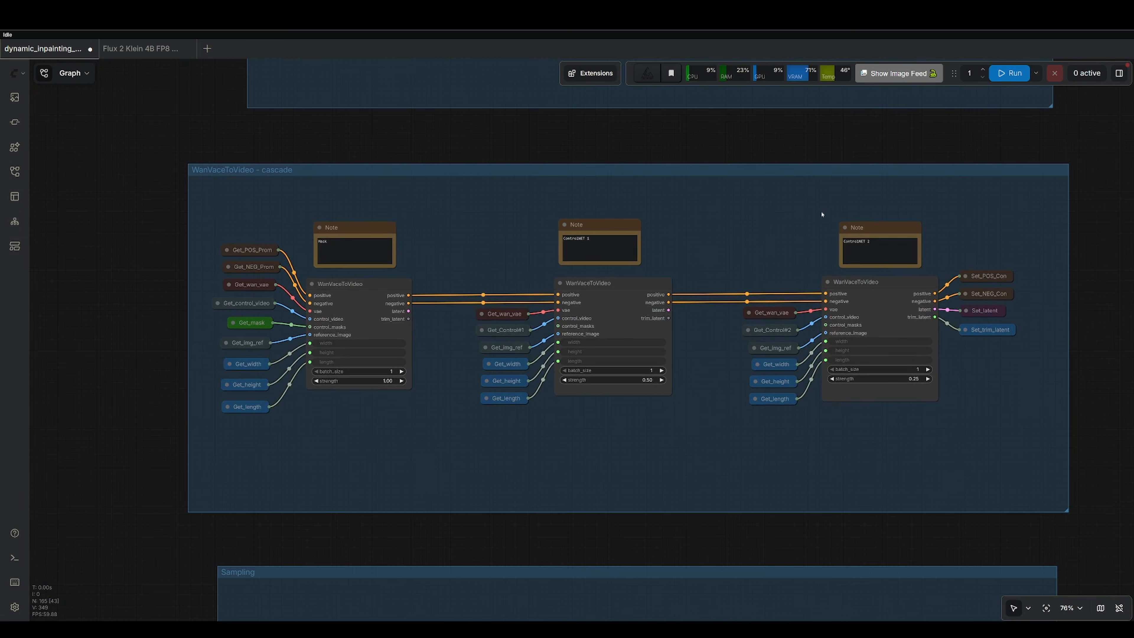
left_click(350, 285)
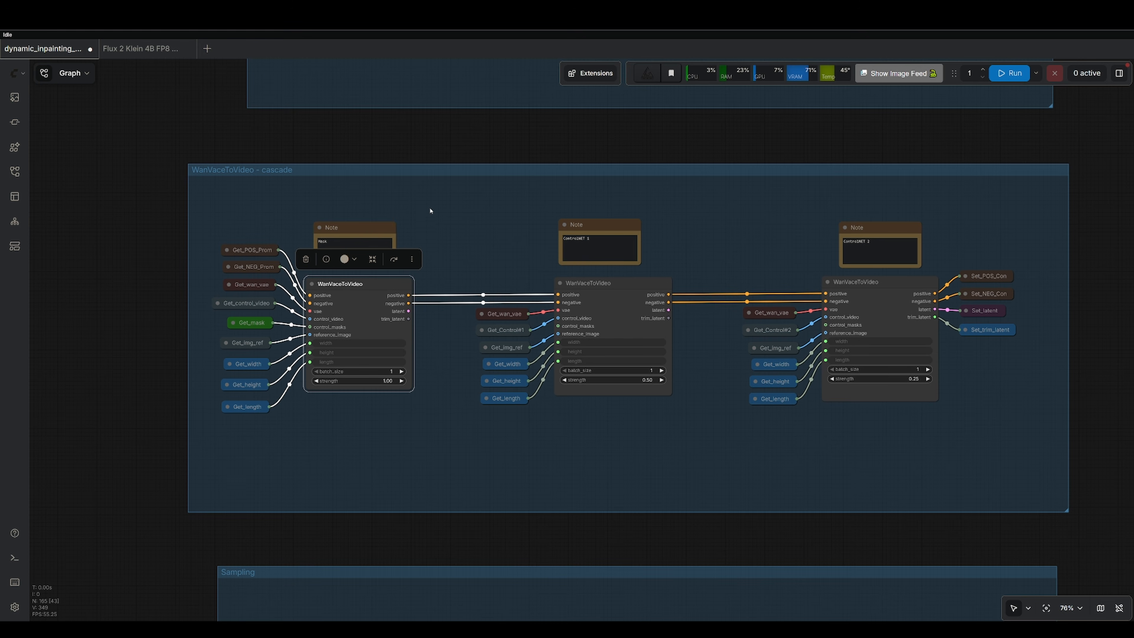
scroll(651, 233, "up", 10)
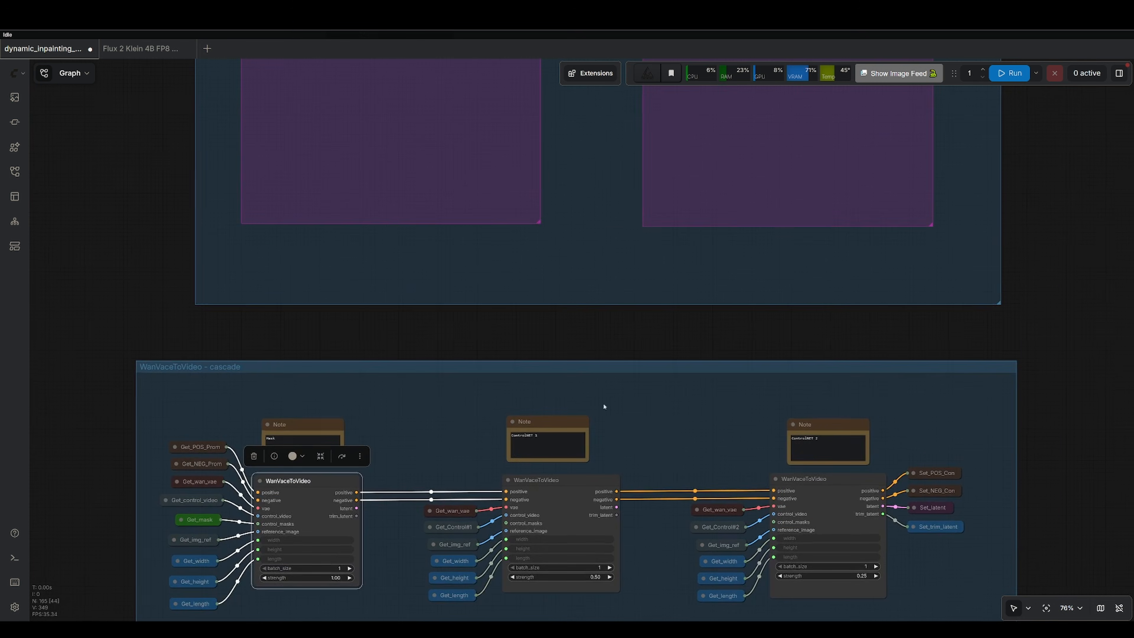
scroll(488, 255, "down", 10)
scroll(488, 256, "right", 4)
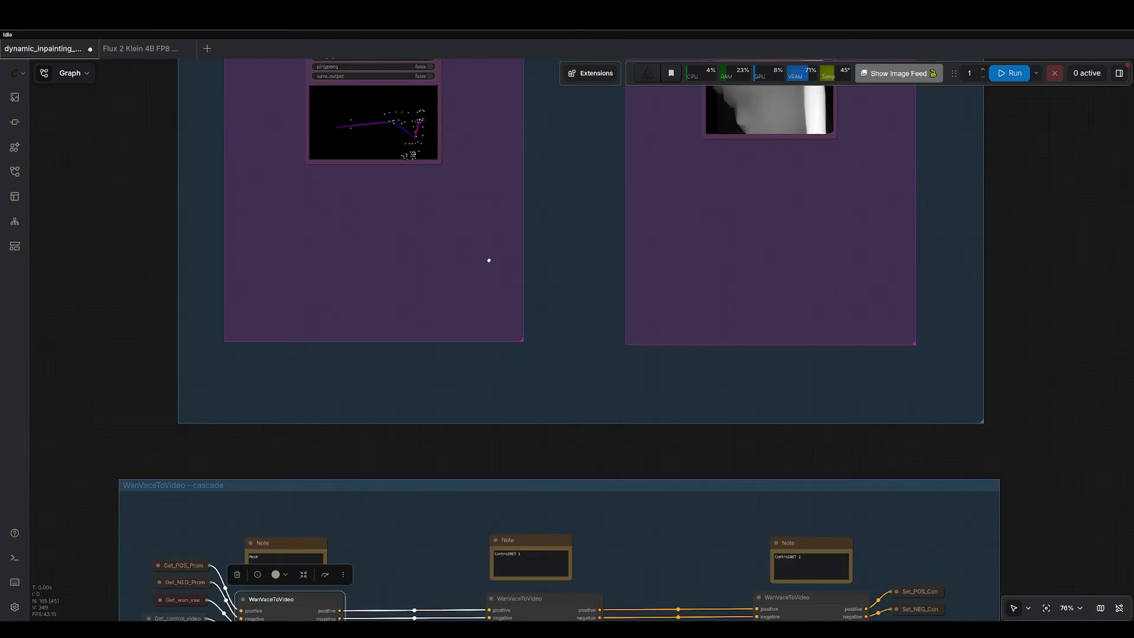
left_click(681, 307)
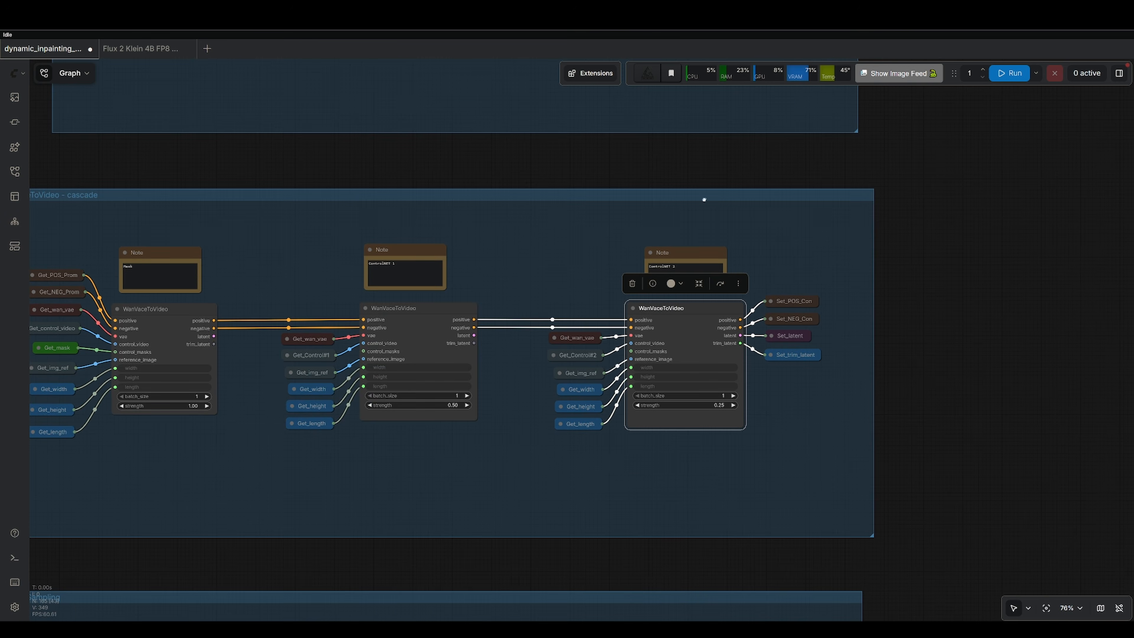
scroll(704, 200, "up", 10)
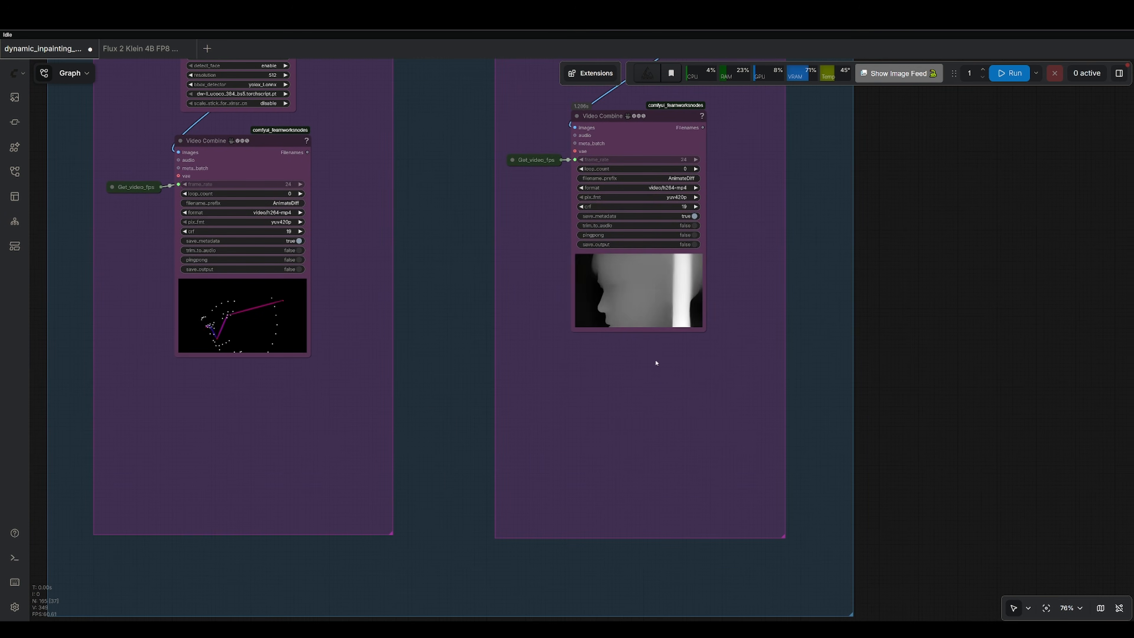
scroll(712, 224, "down", 10)
scroll(712, 224, "left", 3)
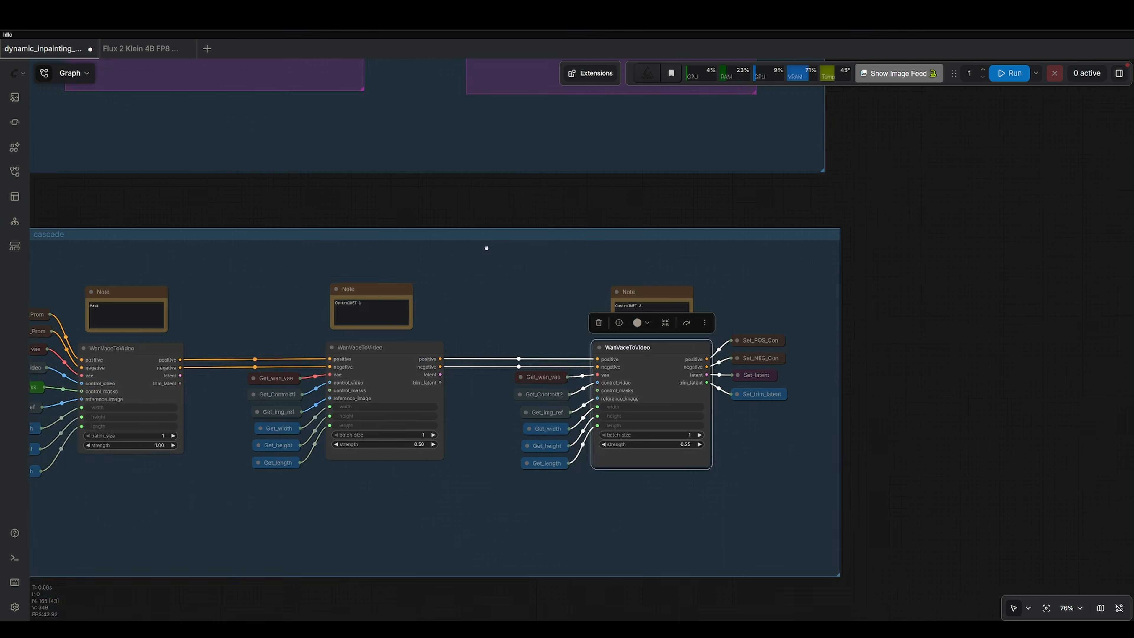
scroll(673, 344, "down", 3)
scroll(672, 344, "right", 5)
left_click_drag(598, 314, 598, 315)
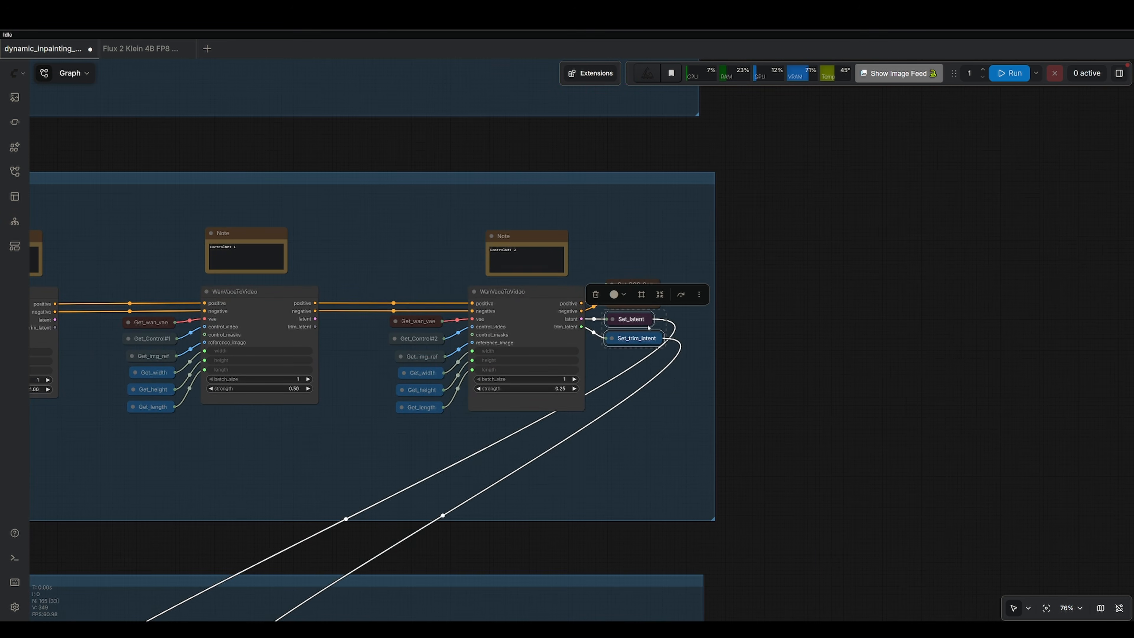
scroll(598, 314, "up", 11)
scroll(615, 375, "down", 11)
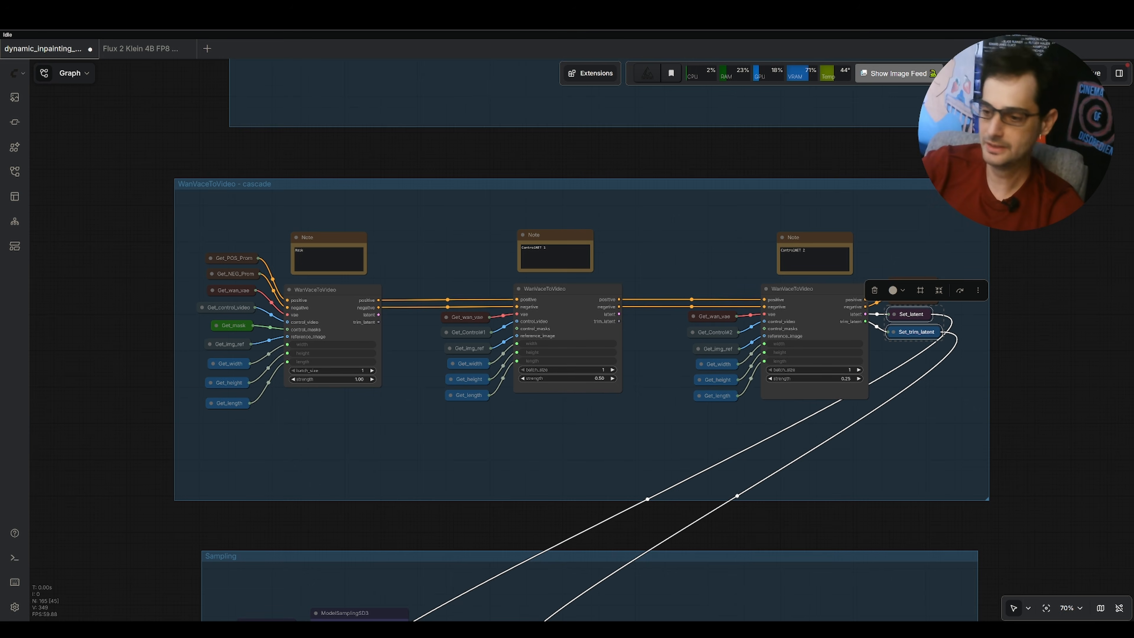
Examine the Sampling group's ModelSamplingSD3, KSampler, TrimVideoLatent and VAE Decode nodes below the cascade.
scroll(662, 370, "down", 7)
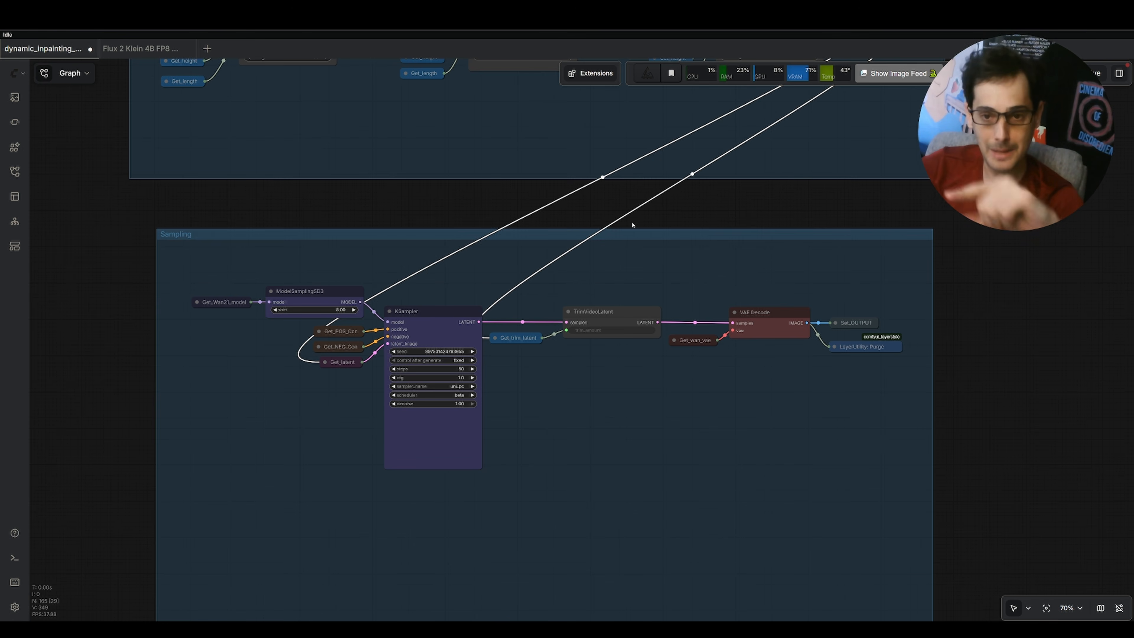
scroll(509, 326, "up", 10)
scroll(389, 230, "down", 2)
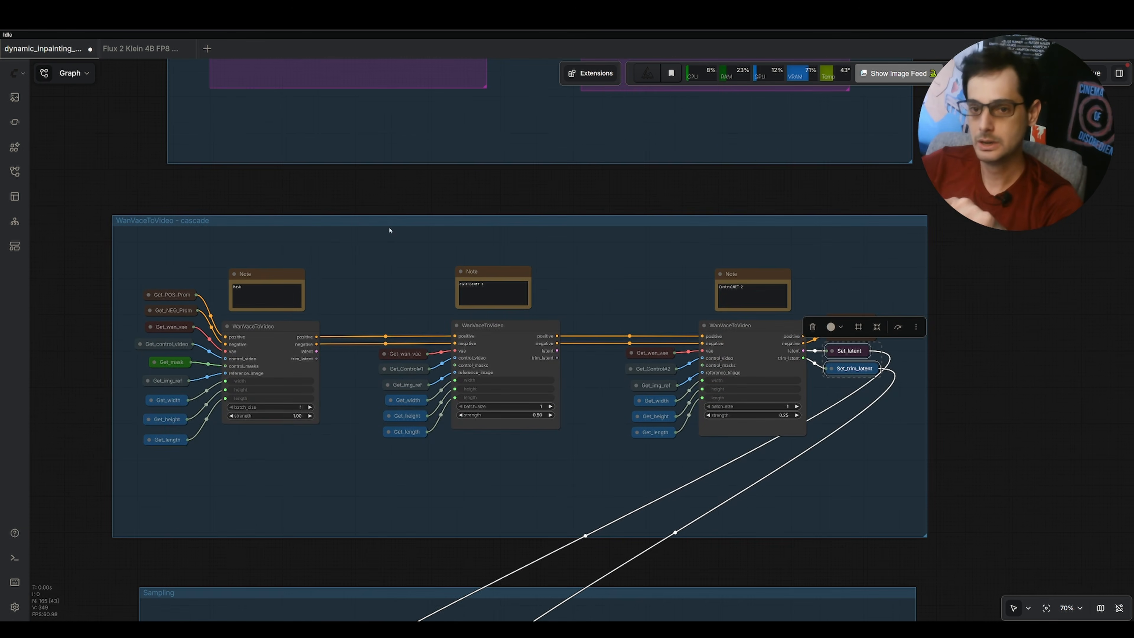
scroll(641, 246, "up", 7)
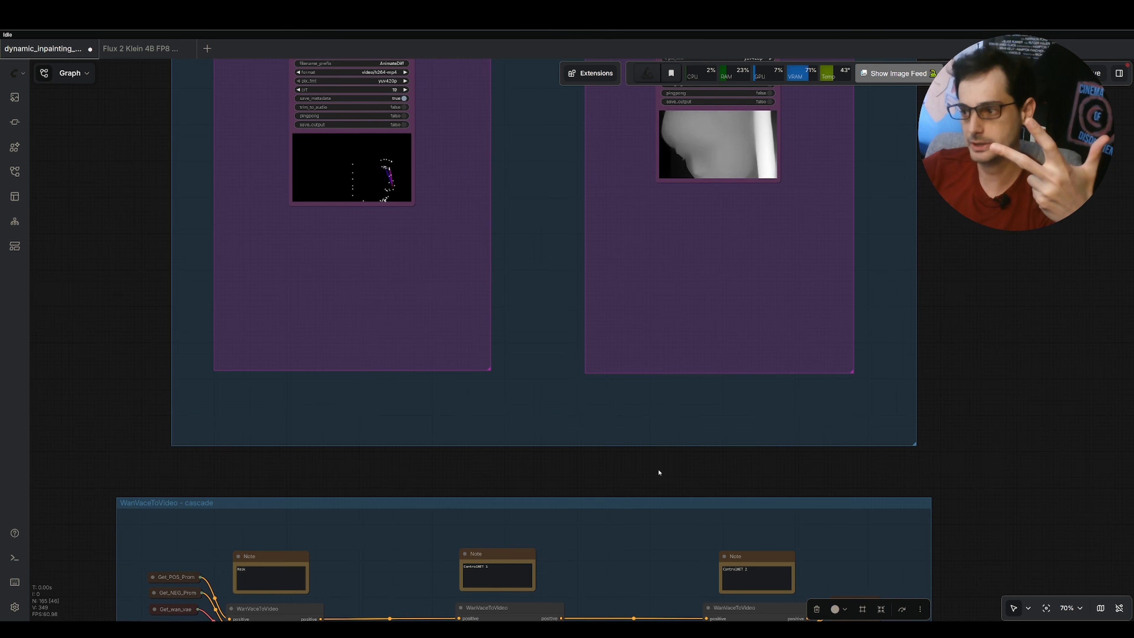
scroll(637, 346, "down", 3)
scroll(636, 346, "down", 2)
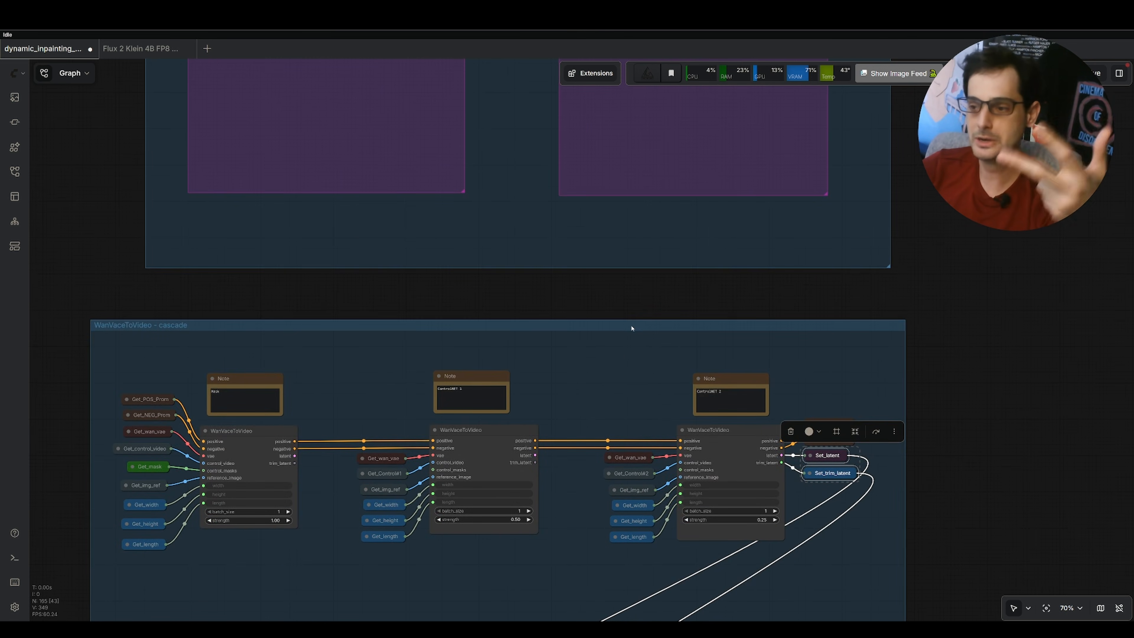
scroll(628, 324, "down", 6)
scroll(644, 153, "down", 7)
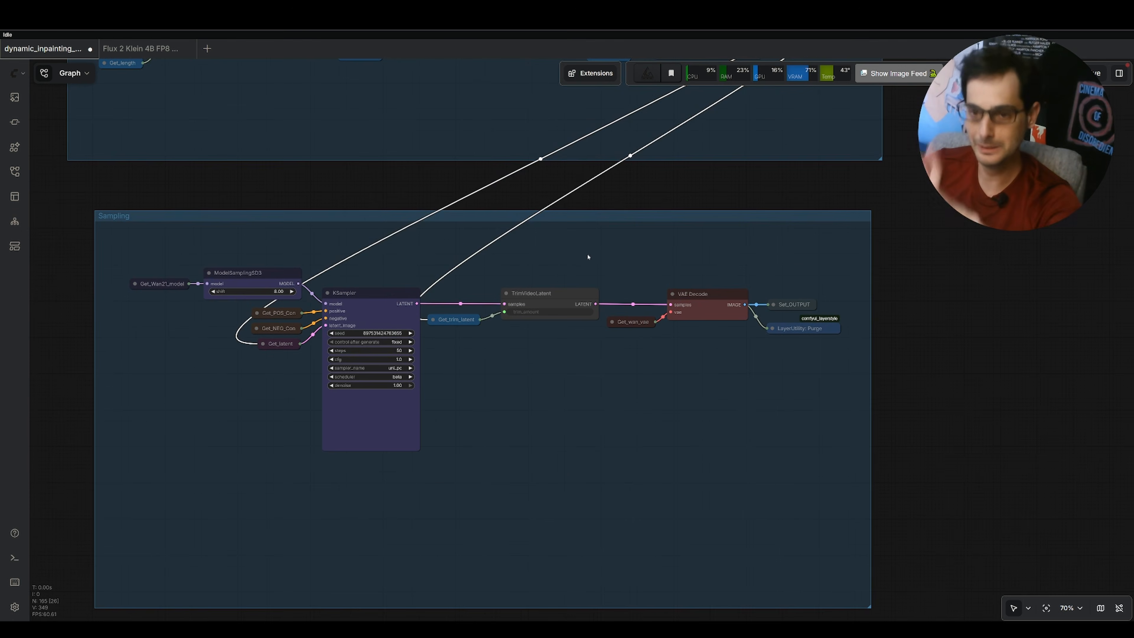
scroll(583, 261, "down", 3)
scroll(648, 304, "left", 3)
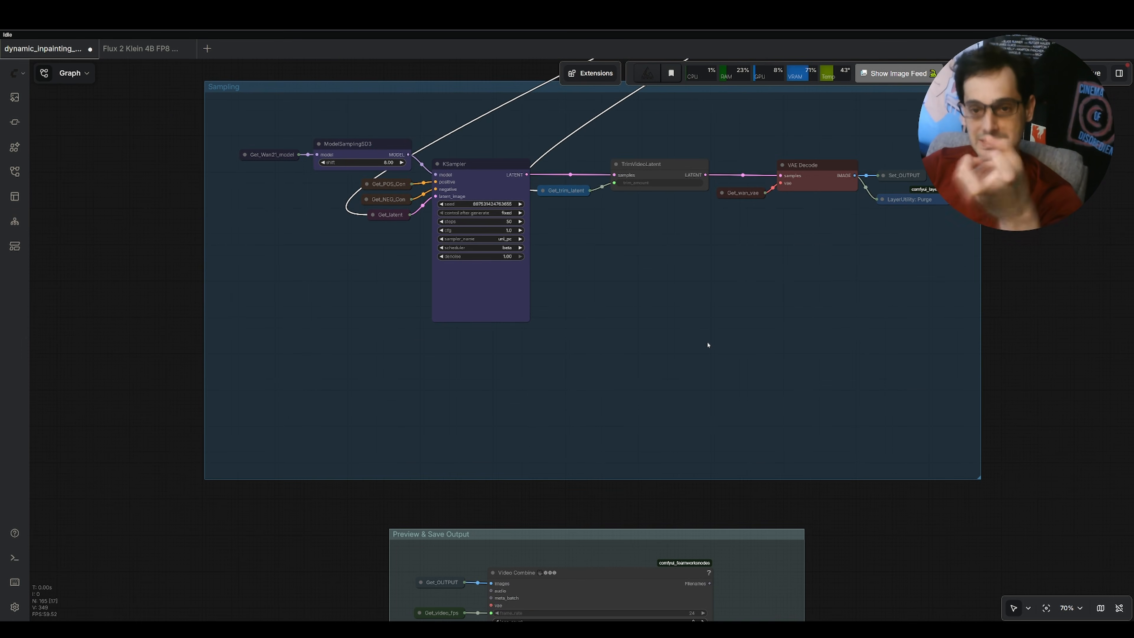
scroll(732, 292, "right", 2)
scroll(732, 291, "up", 1)
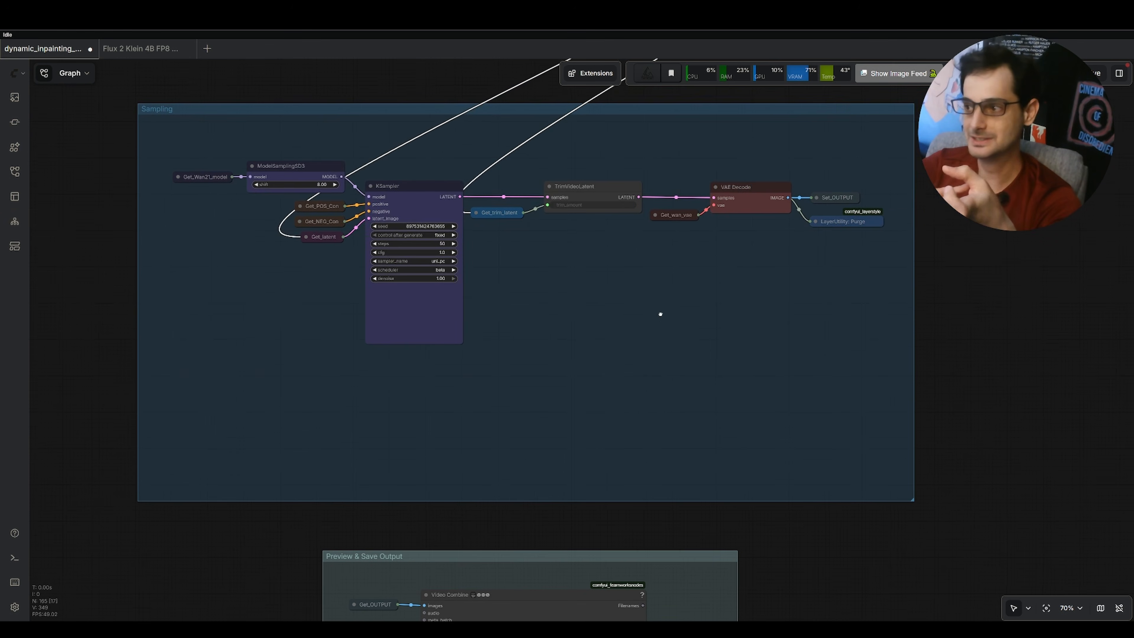
Inspect the generated video in the Video Combine node of the Preview & Save Output group.
scroll(741, 349, "right", 1)
scroll(741, 349, "up", 1)
scroll(697, 217, "down", 1)
scroll(698, 217, "left", 1)
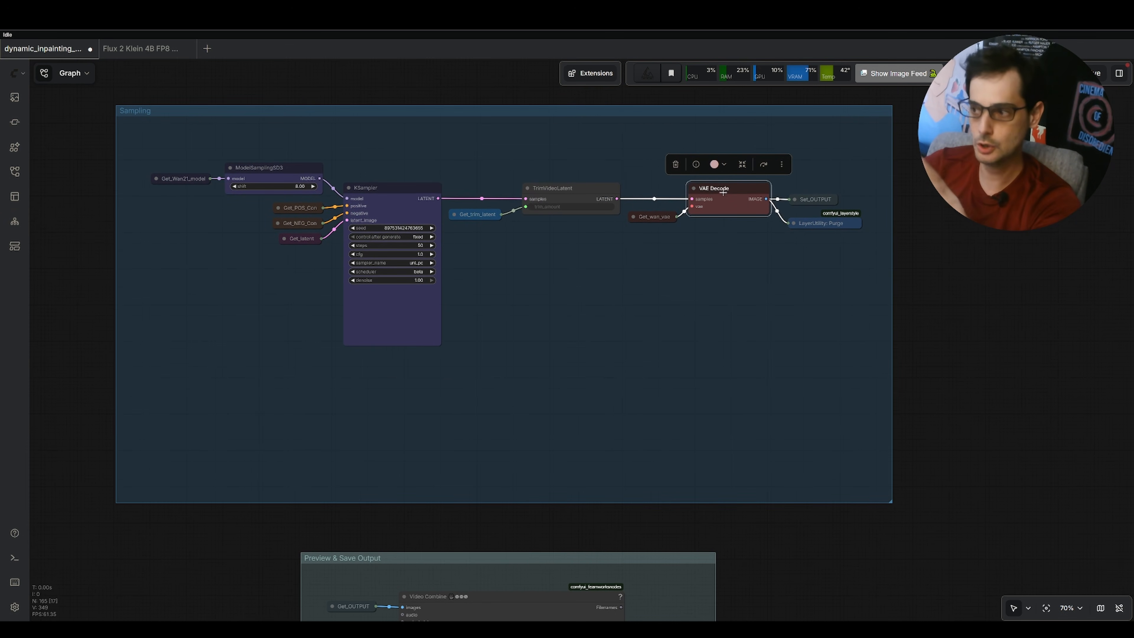
scroll(731, 324, "down", 5)
scroll(731, 324, "left", 1)
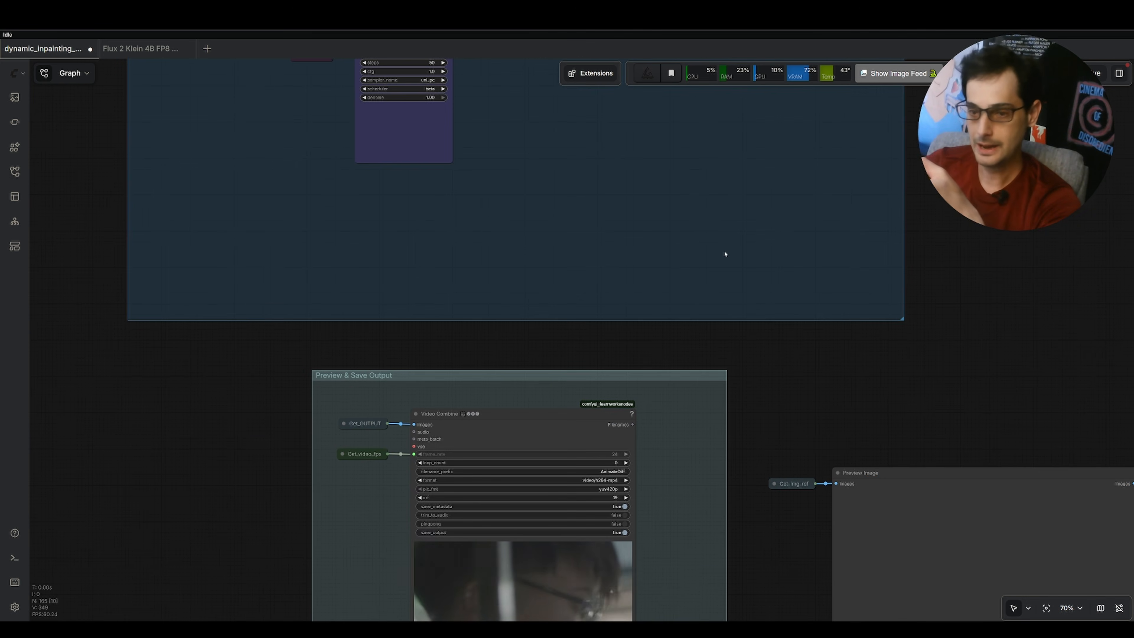
scroll(723, 263, "down", 4)
scroll(723, 262, "left", 1)
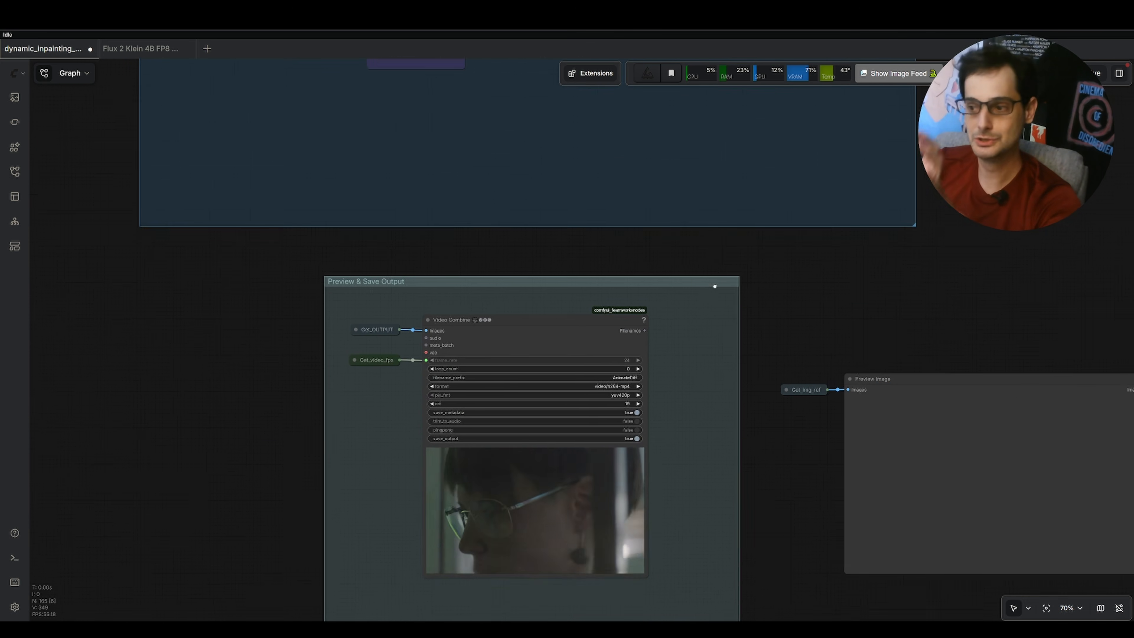
left_click(551, 264)
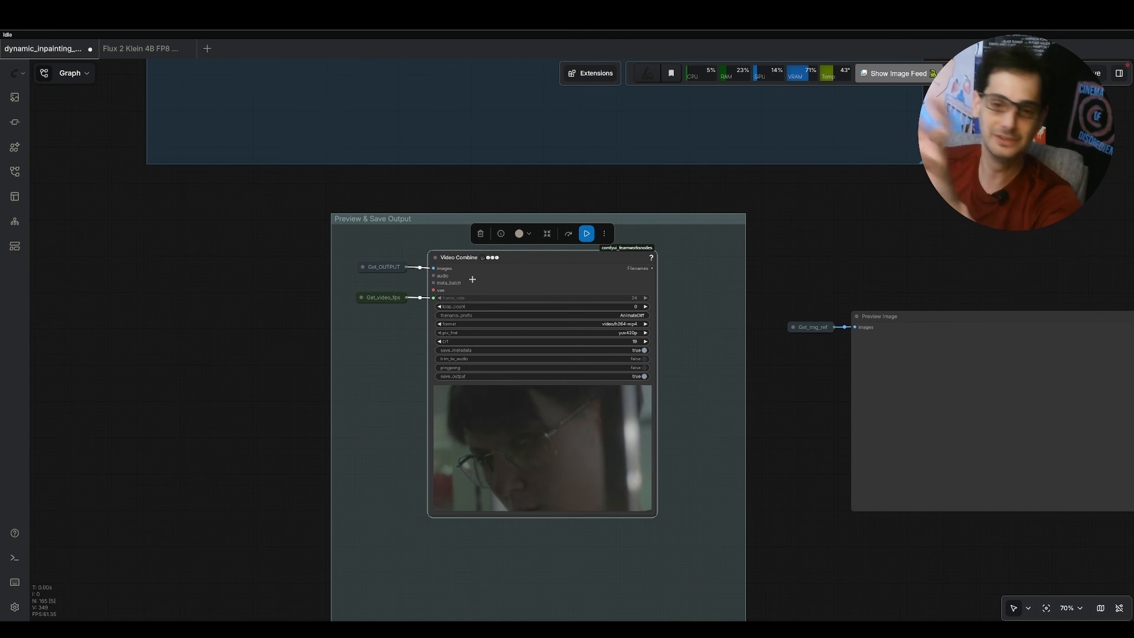
left_click_drag(803, 270, 758, 581)
Survey the whole workflow graph from the input groups down to the output group.
scroll(726, 254, "down", 5)
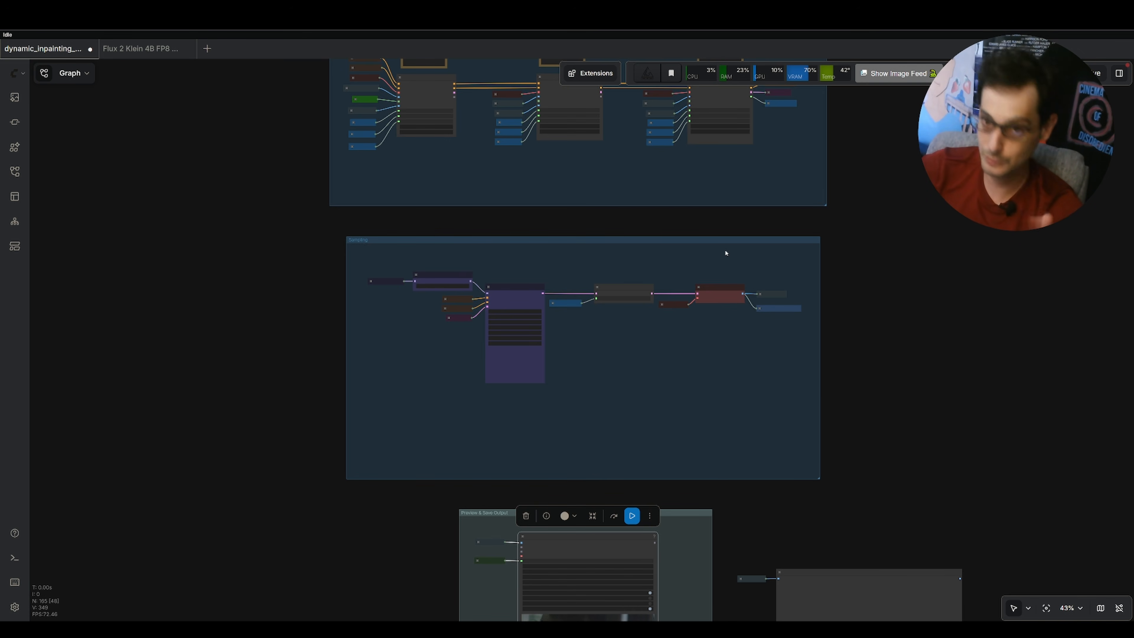
scroll(719, 263, "up", 4)
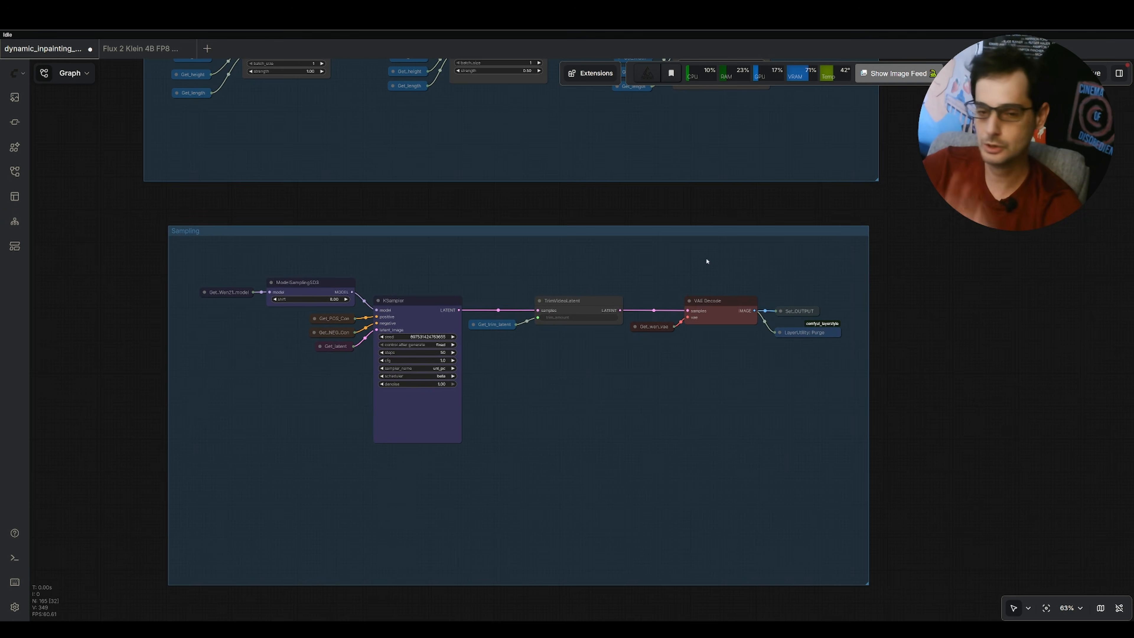
left_click_drag(717, 268, 745, 75)
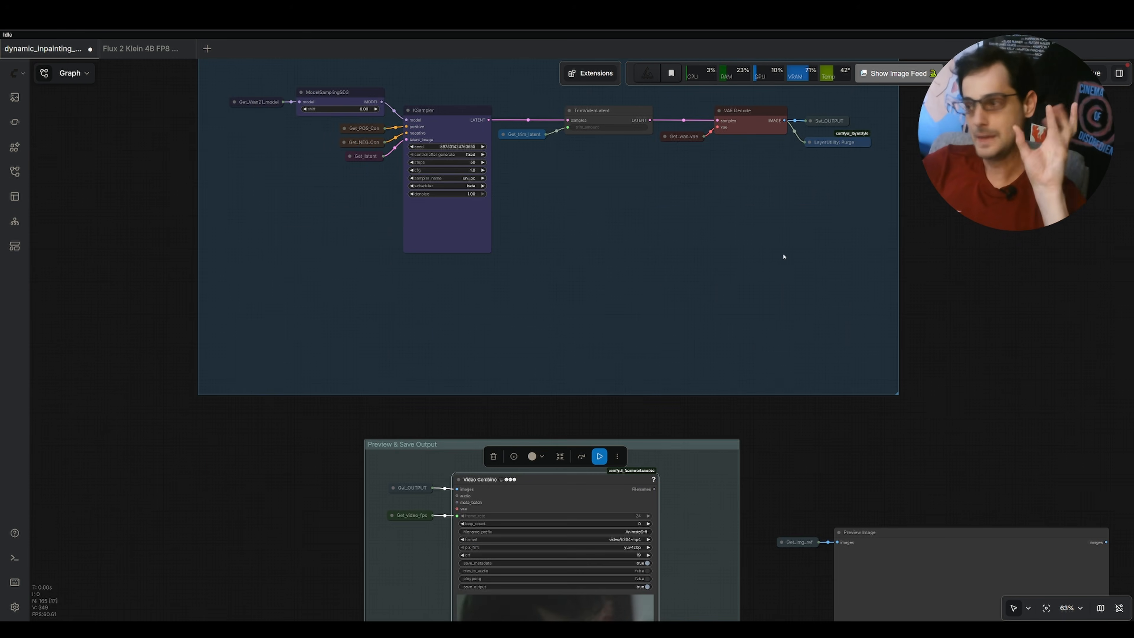
left_click_drag(782, 256, 813, 397)
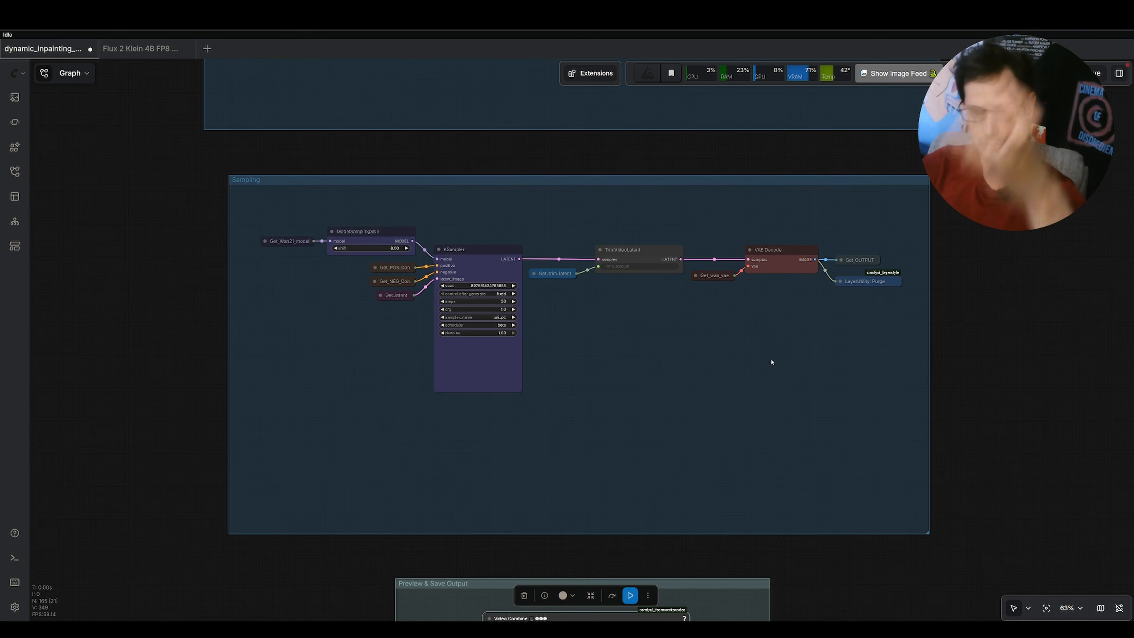
scroll(848, 362, "up", 3)
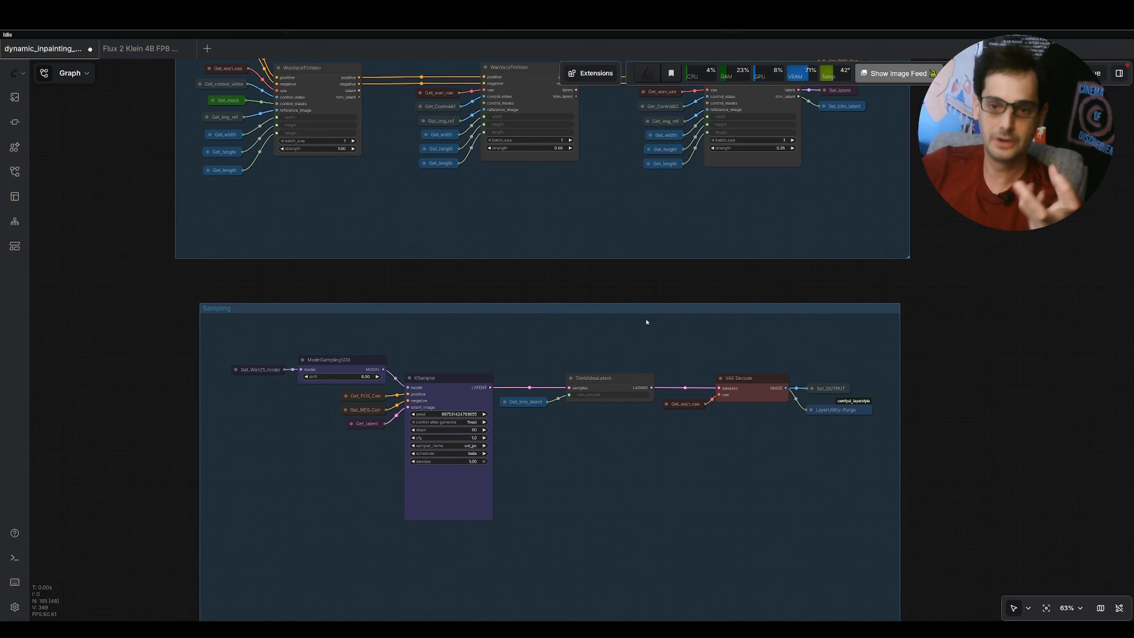
scroll(807, 229, "down", 15)
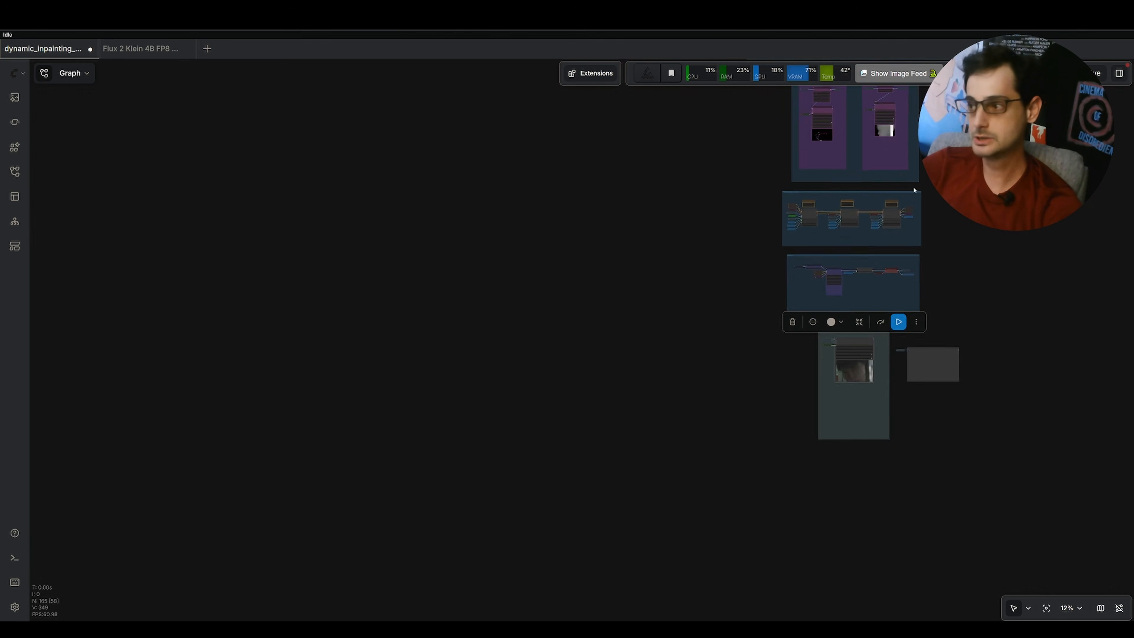
left_click_drag(914, 190, 803, 351)
left_click_drag(830, 211, 742, 391)
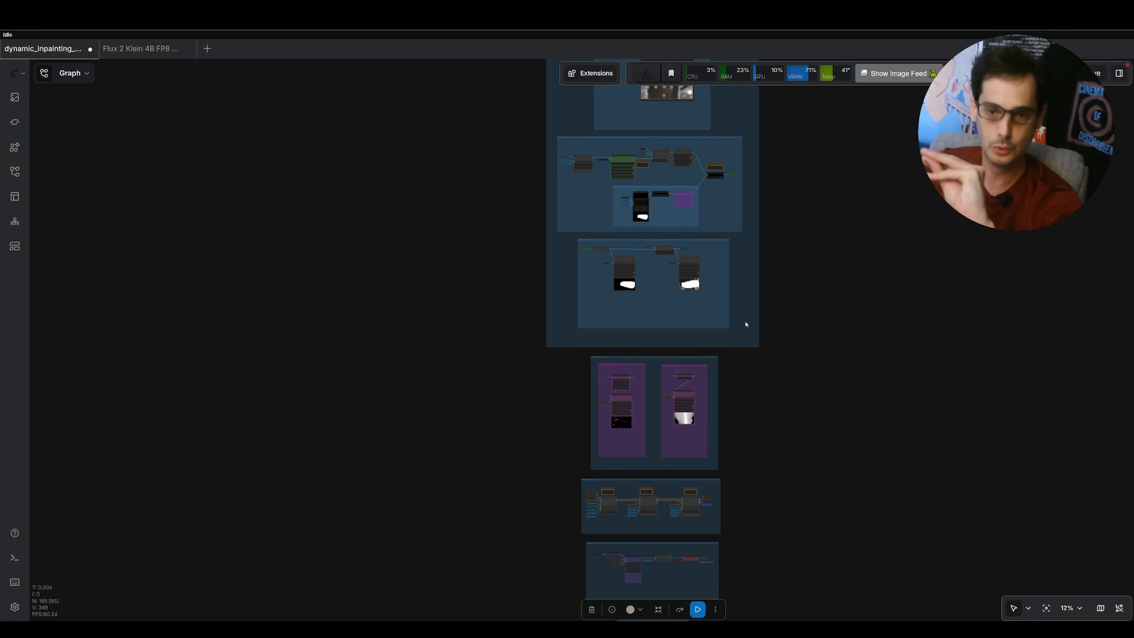
left_click_drag(762, 486, 757, 362)
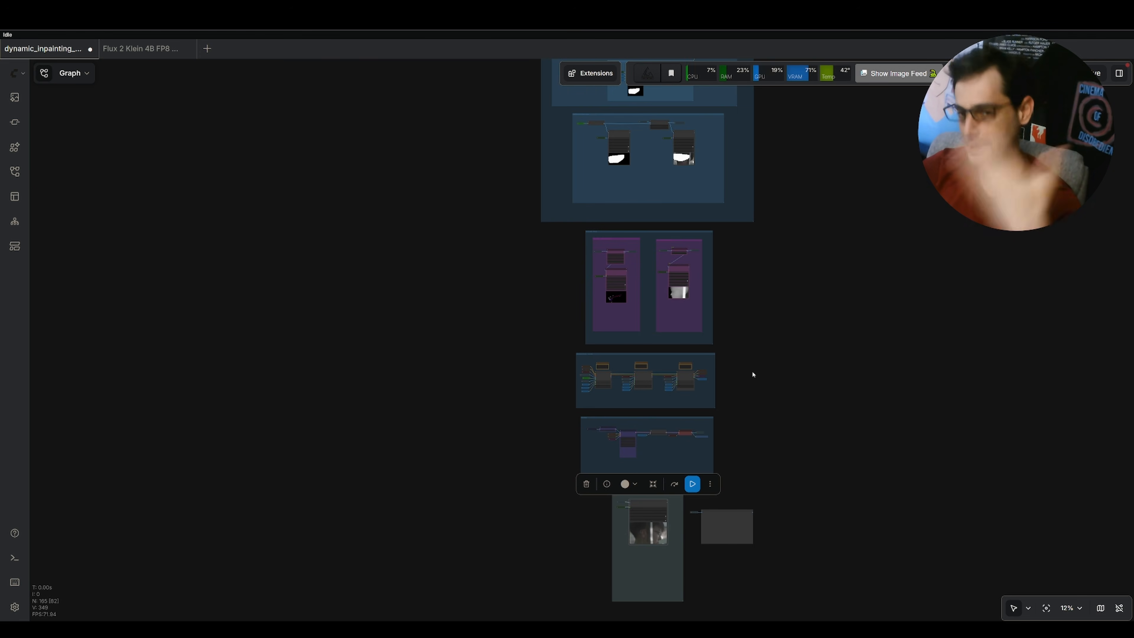
left_click(762, 414)
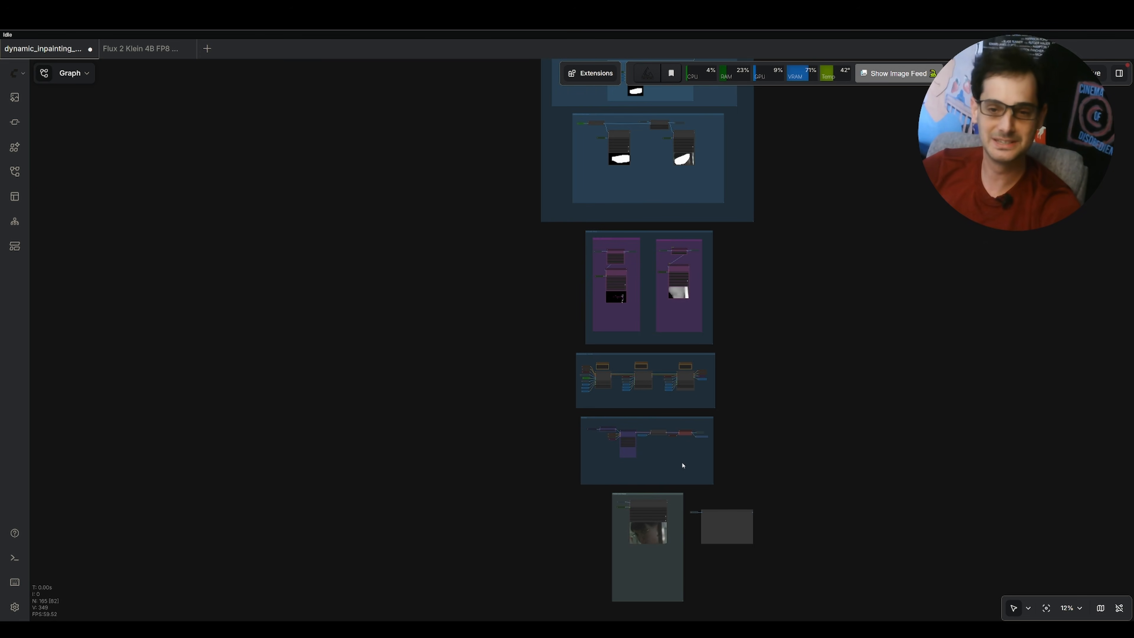
left_click_drag(714, 491, 759, 274)
Zoom back into the output Video Combine preview to review the inpainted result.
scroll(759, 272, "up", 10)
left_click_drag(504, 314, 523, 185)
scroll(469, 354, "up", 6)
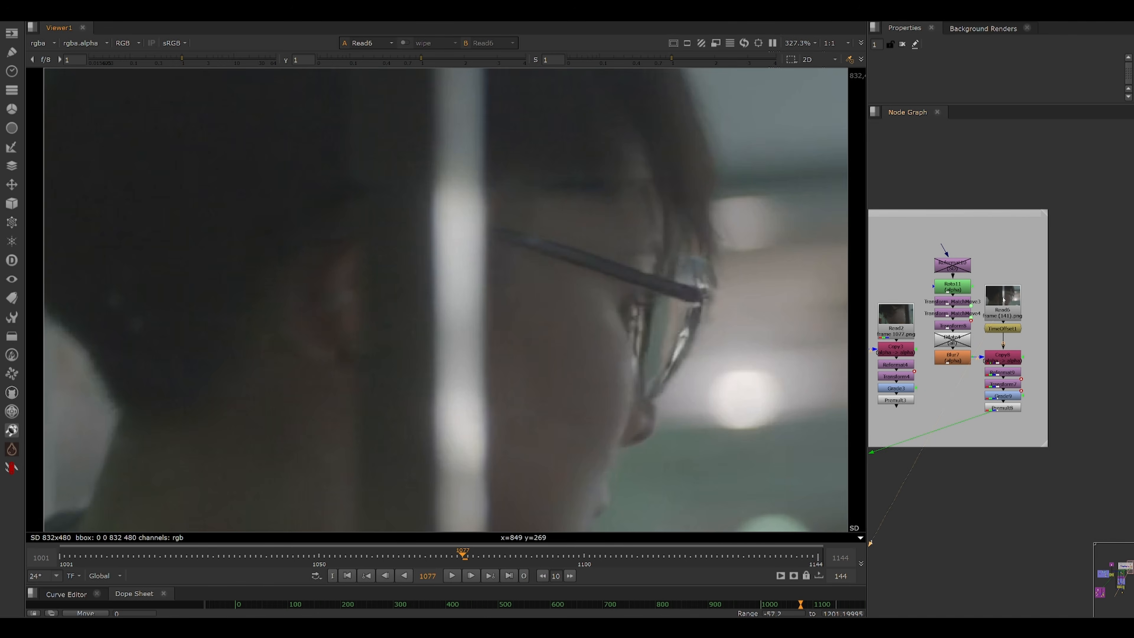
scroll(1004, 300, "up", 3)
Switch to Nuke and view the TimeOffset1 output of the ComfyUI image sequence at frame 1001.
left_click(1014, 304)
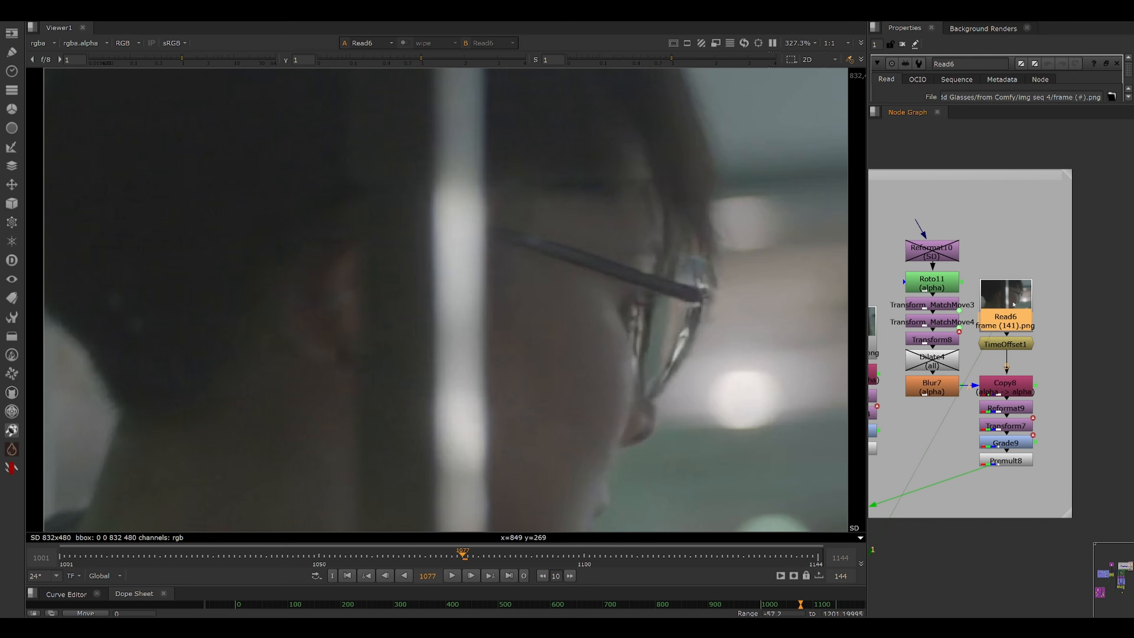
left_click(1017, 343)
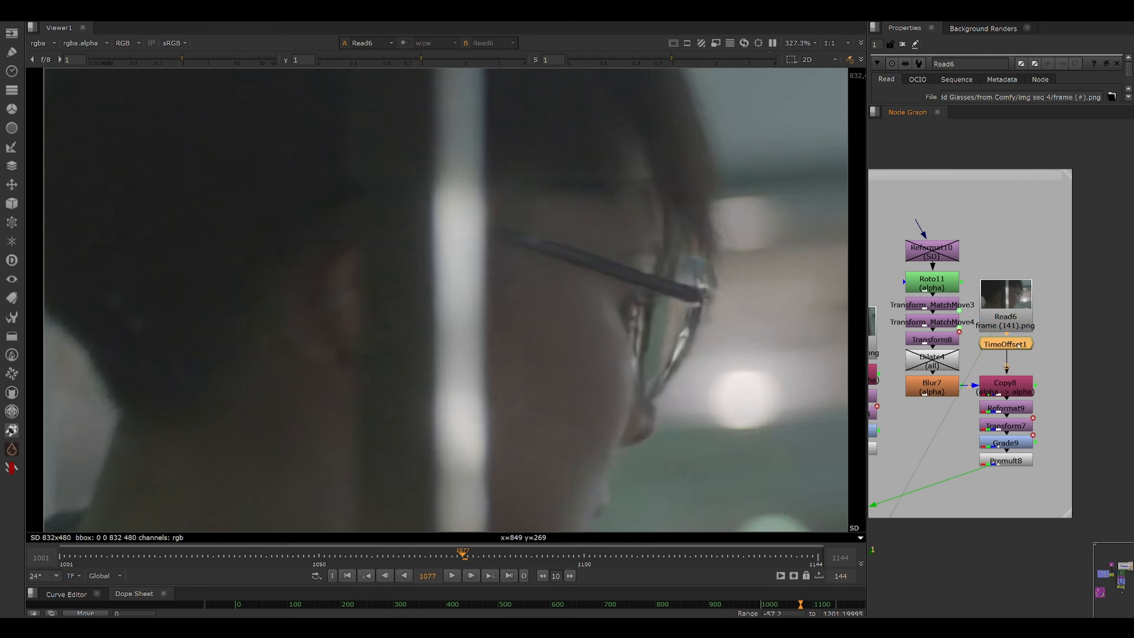
key("1")
scroll(976, 210, "down", 2)
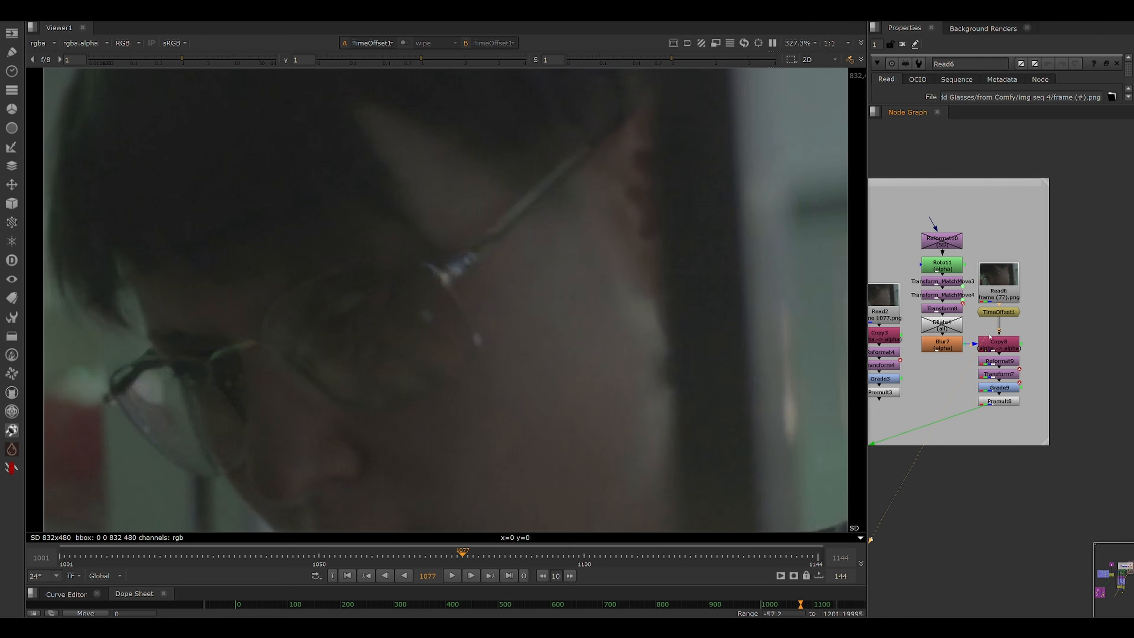
left_click(62, 558)
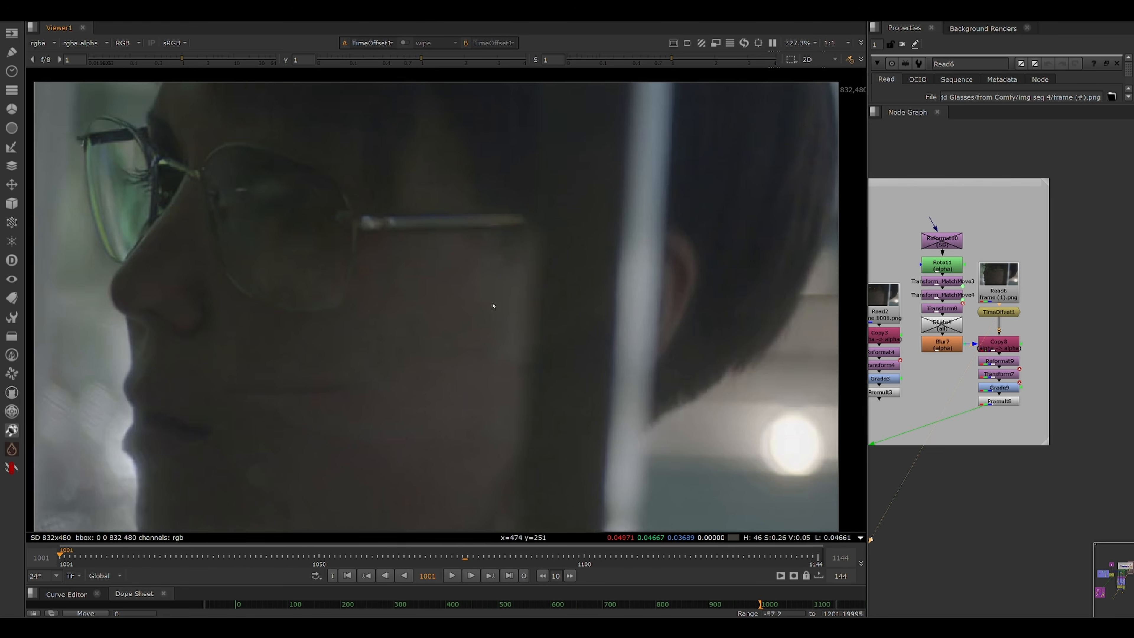
Open Roto11 to show the glasses mask and step through its MatchMove and Transform8 nodes.
key("minus")
scroll(924, 268, "up", 1)
double_click(923, 270)
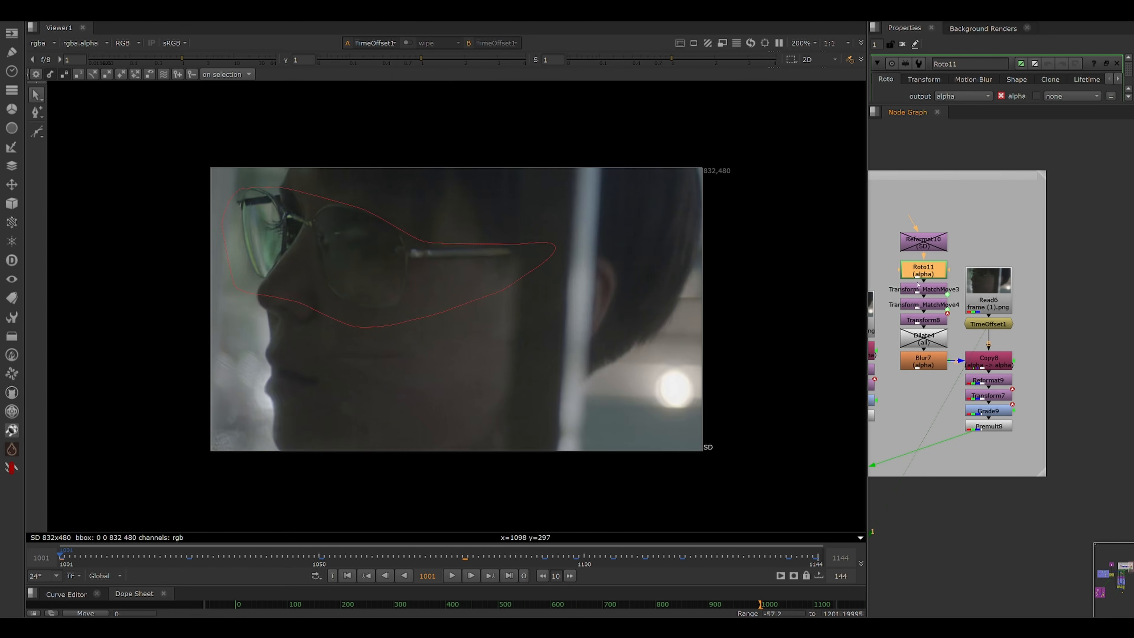
left_click(930, 289)
left_click(930, 305)
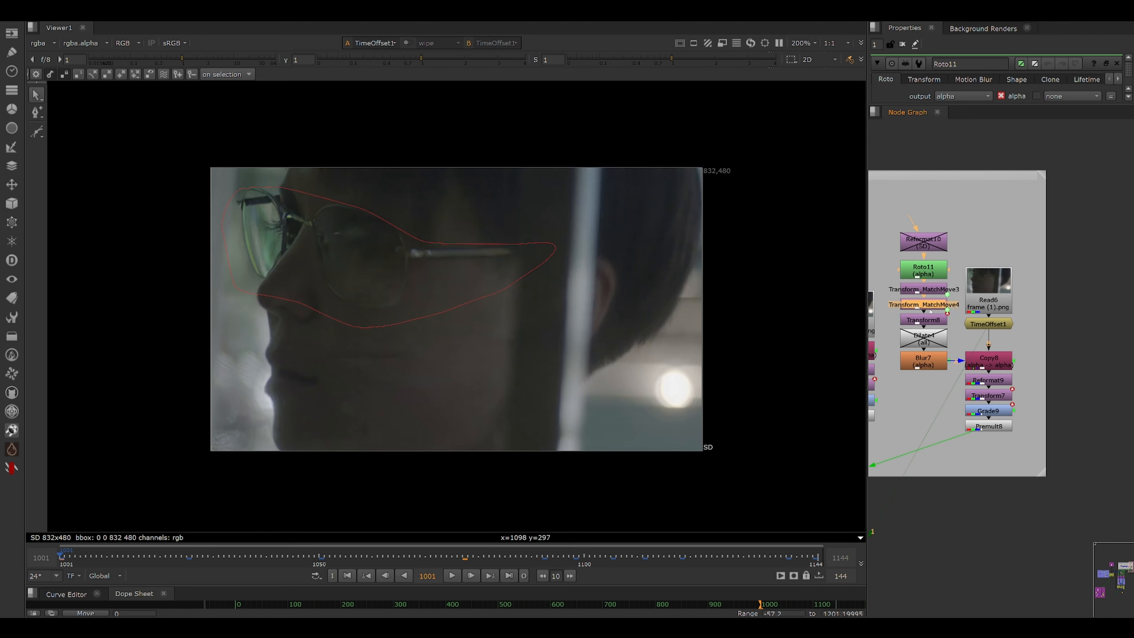
left_click(930, 321)
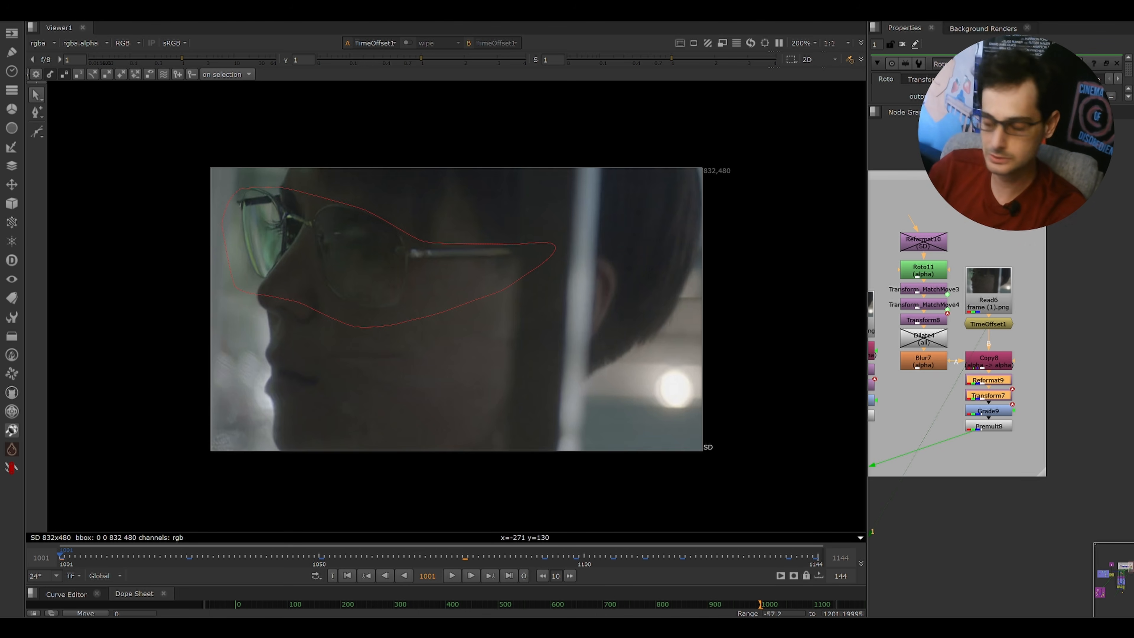
Step through the Grade9 and Premult8 nodes and view the premultiplied glasses patch.
left_click(999, 414)
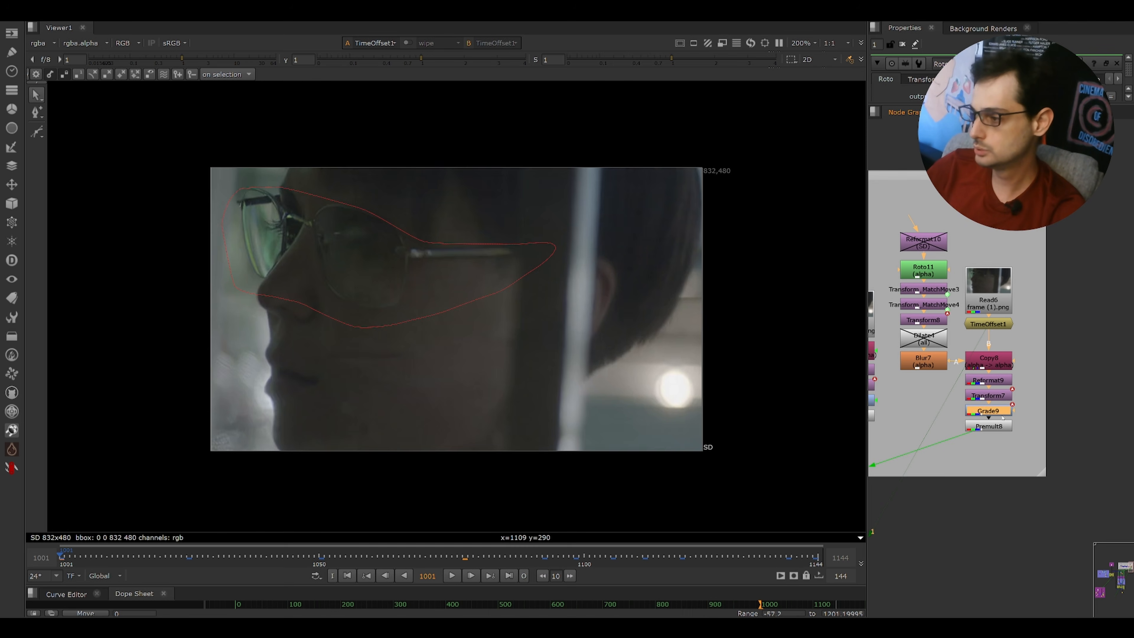
left_click(994, 427)
key("1")
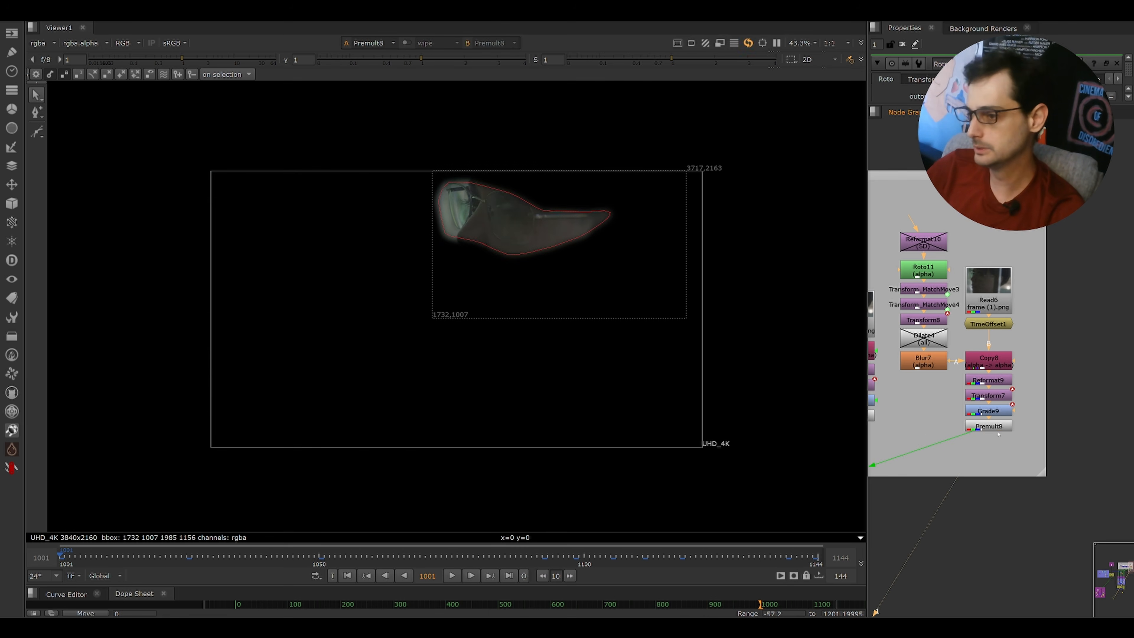
left_click(902, 44)
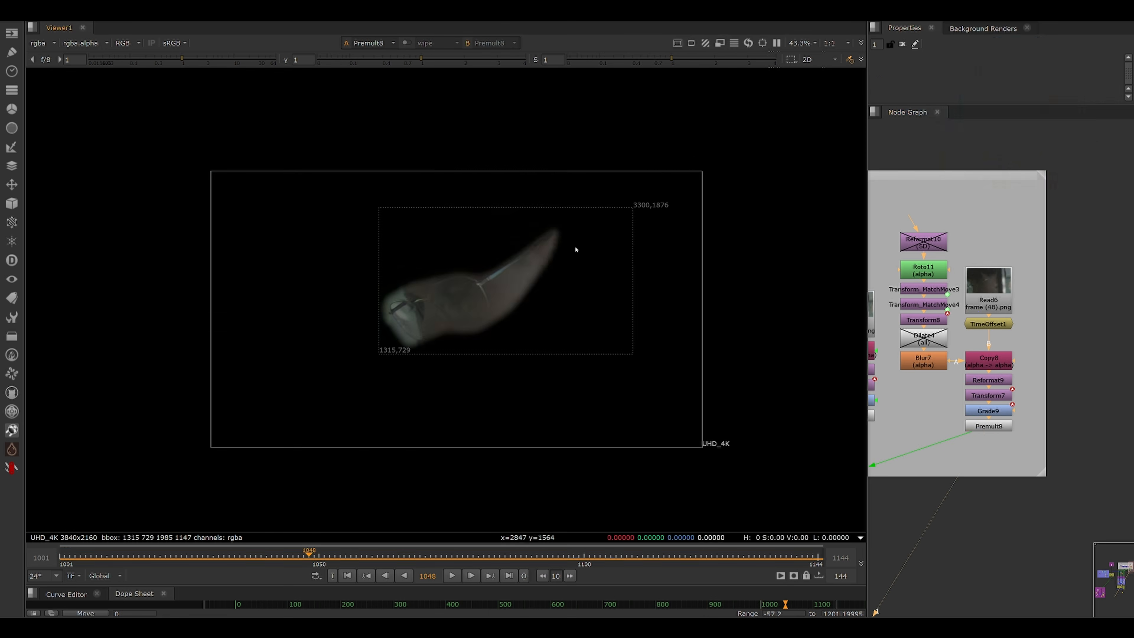
Navigate to the Adding Back Noise backdrop and view the Denoise1 node's result with its properties open.
scroll(534, 263, "up", 1)
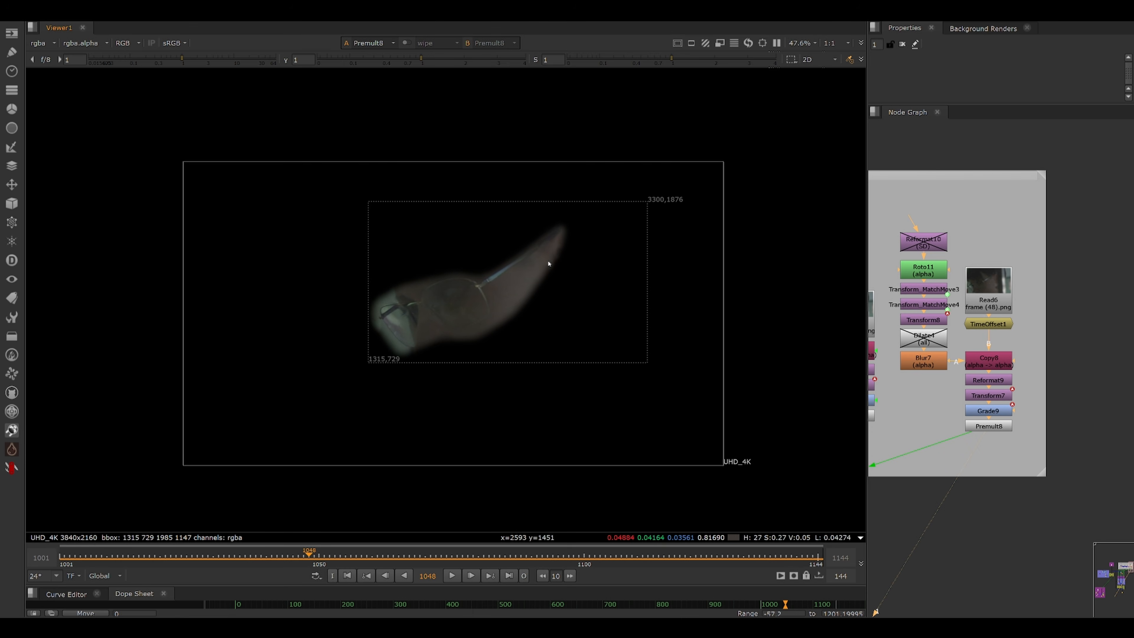
scroll(972, 405, "down", 5)
scroll(995, 375, "up", 6)
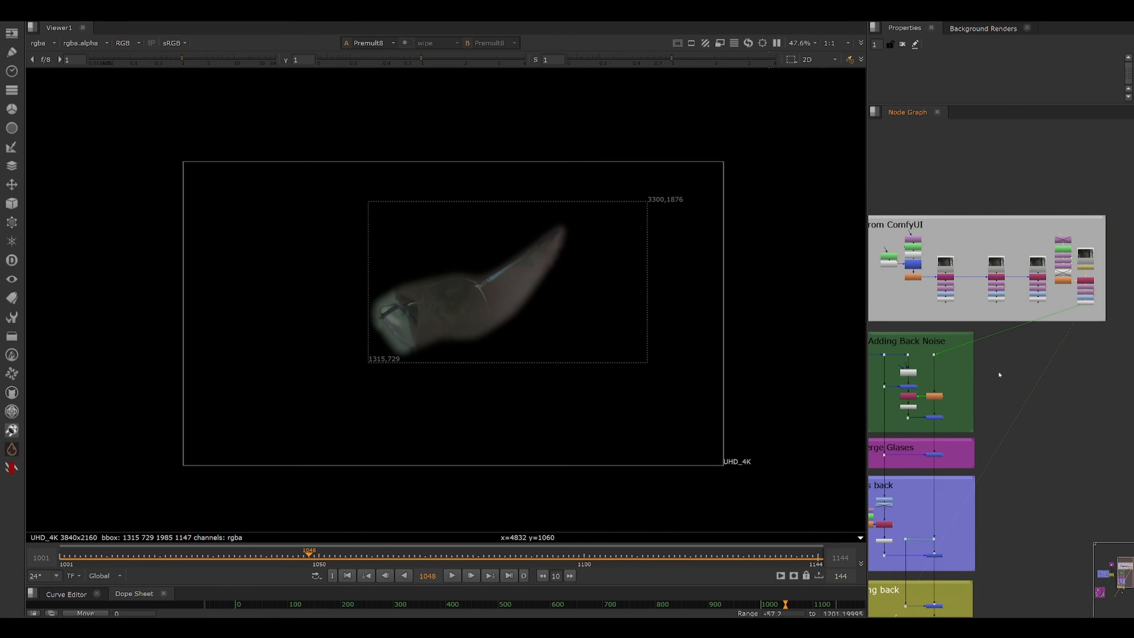
scroll(1058, 364, "up", 2)
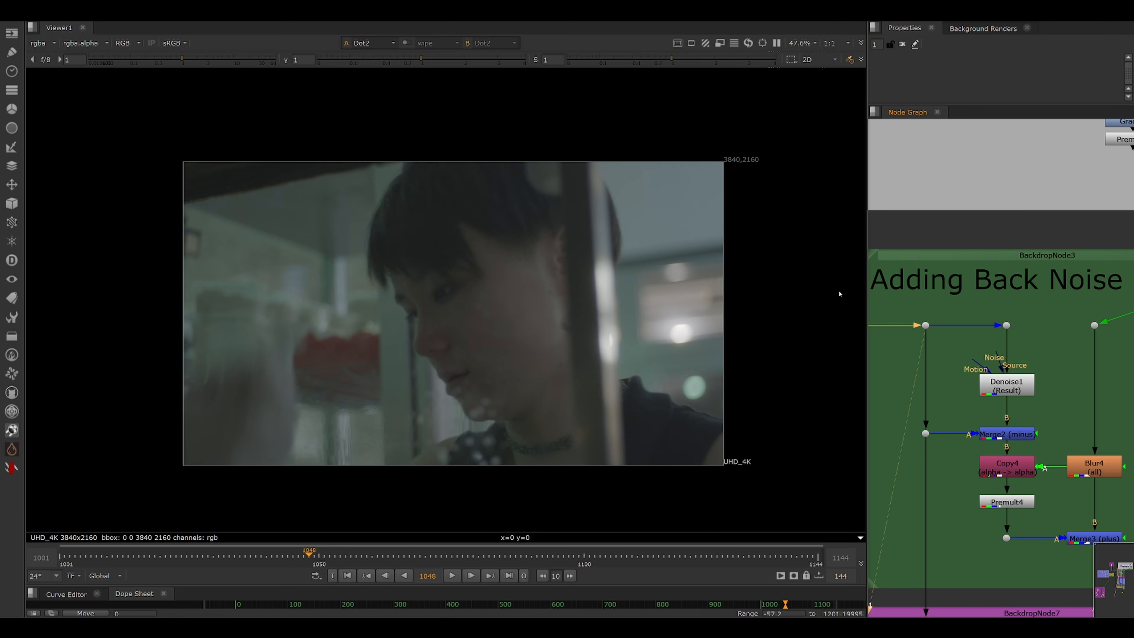
scroll(707, 242, "up", 3)
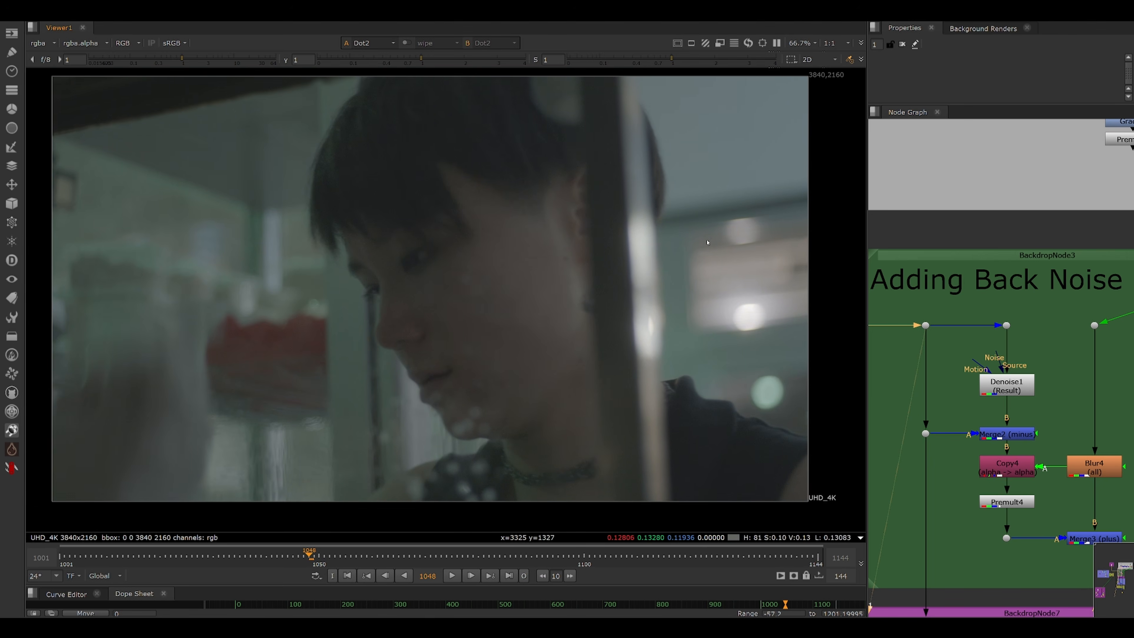
key("f")
left_click(1013, 384)
key("1")
double_click(1014, 383)
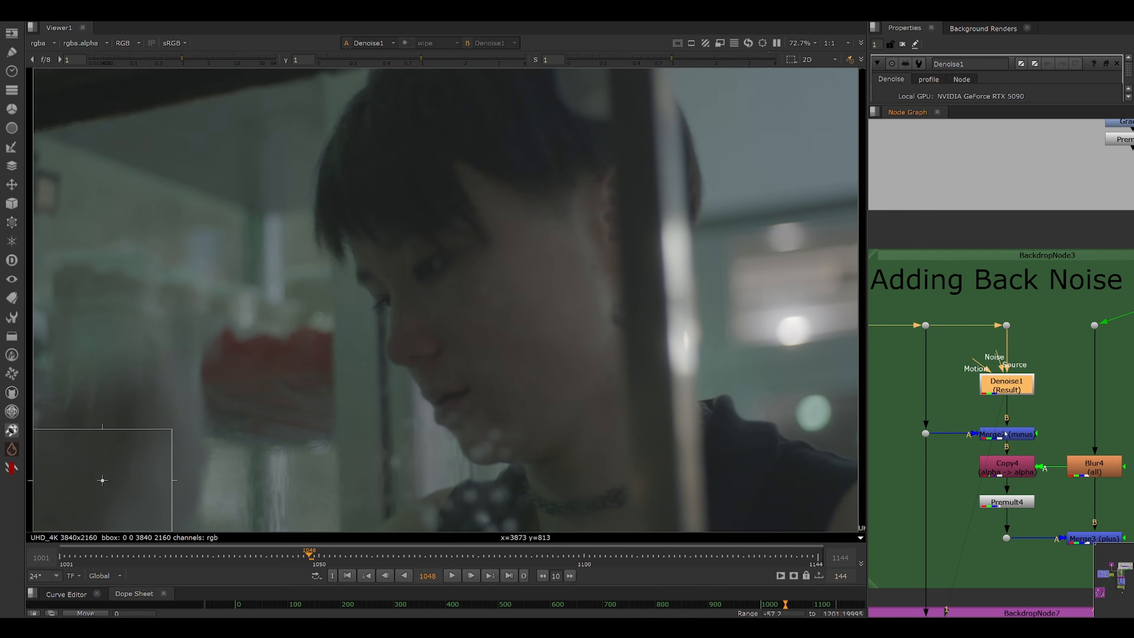
View the Dot2 and Merge2 (minus) outputs in the Adding Back Noise setup.
left_click_drag(1016, 435, 1011, 407)
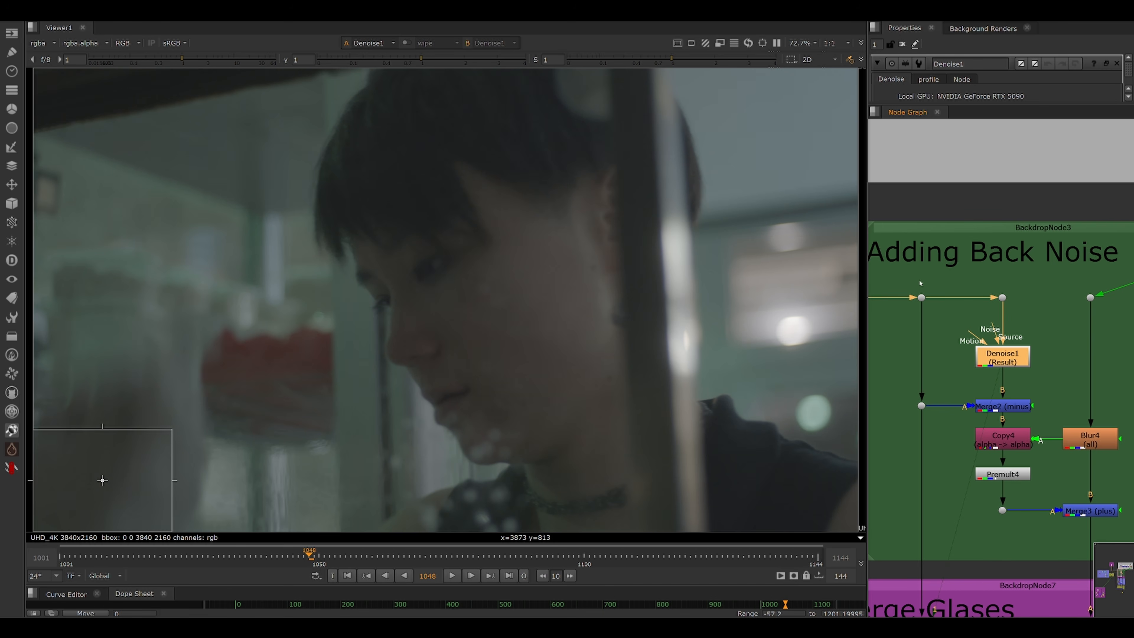
left_click(921, 297)
key("1")
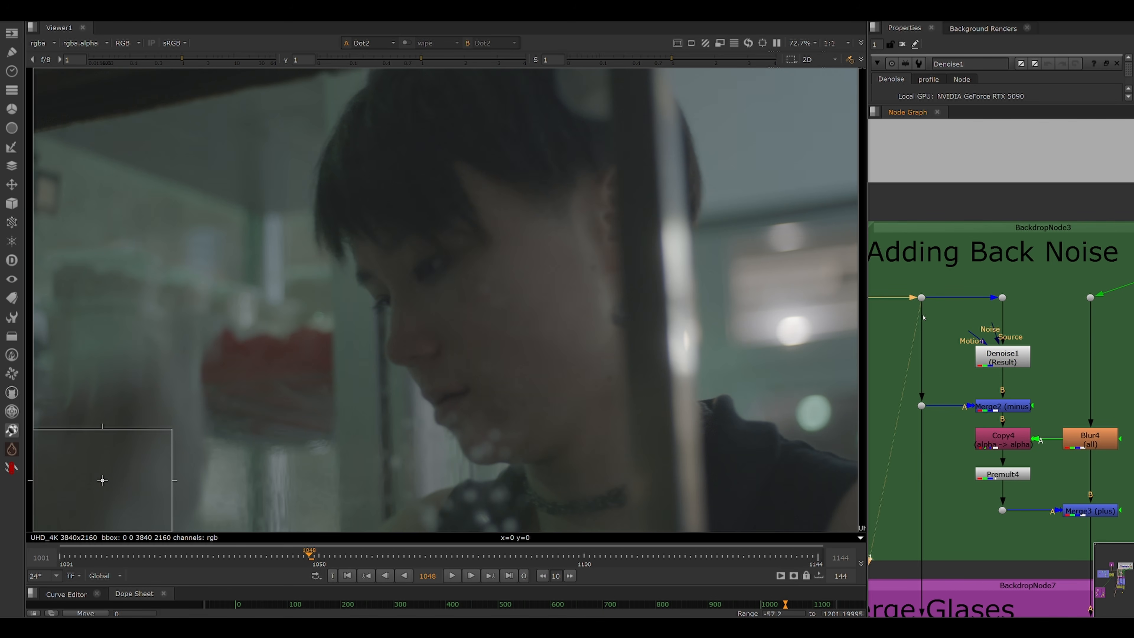
left_click(993, 408)
key("1")
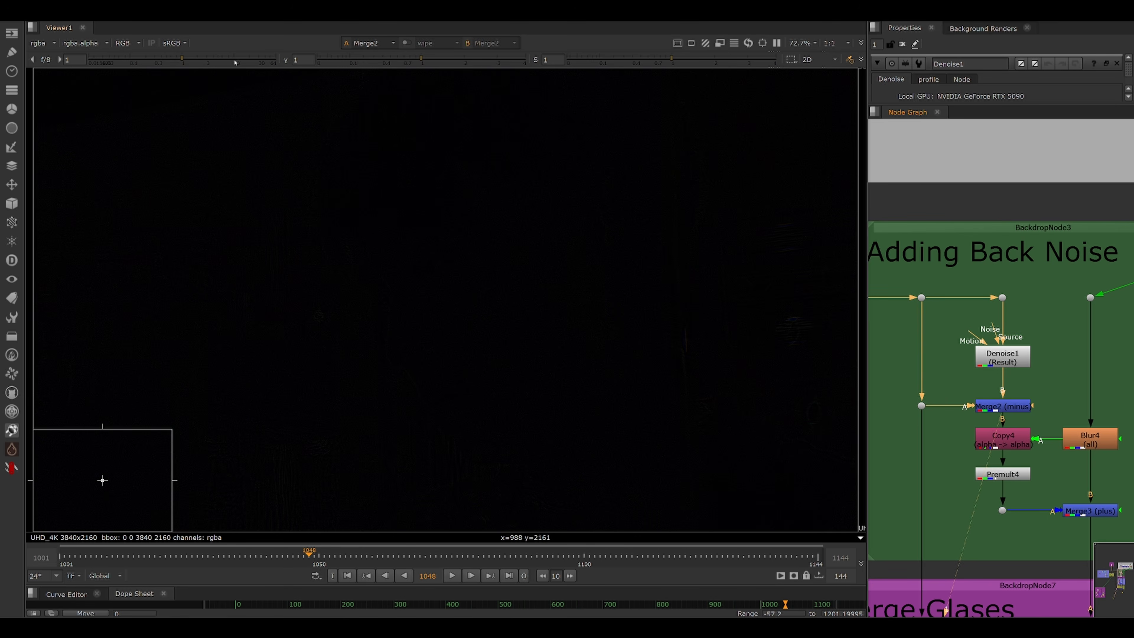
Raise the viewer gain and gamma to inspect the extracted noise up close, then reset both to 1.
left_click_drag(235, 61, 276, 60)
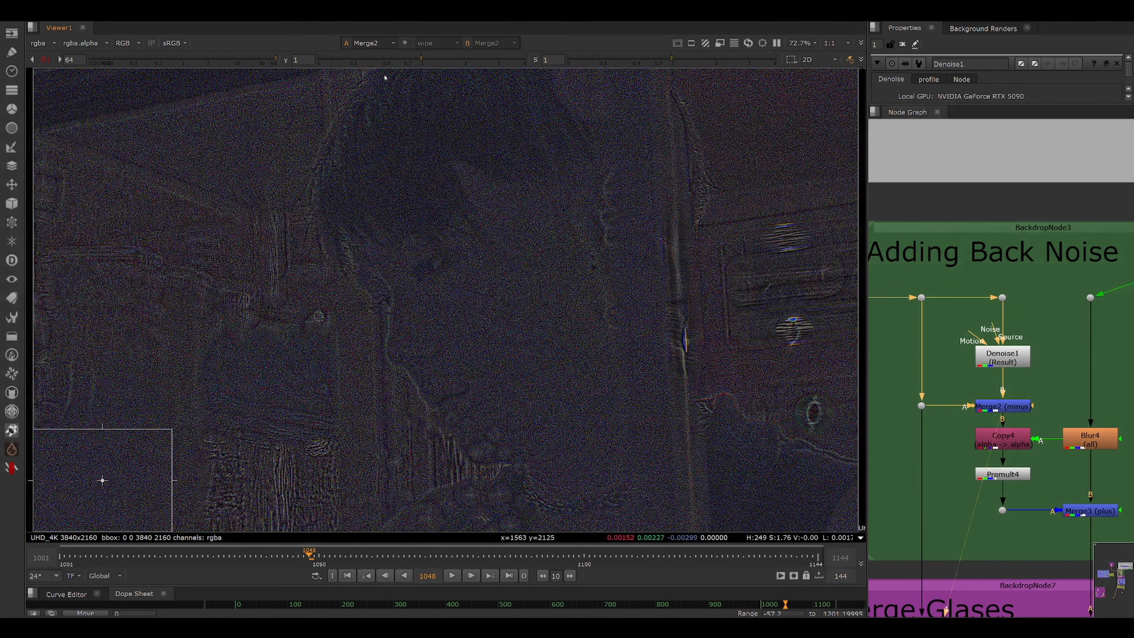
left_click_drag(421, 59, 475, 58)
scroll(488, 210, "up", 9)
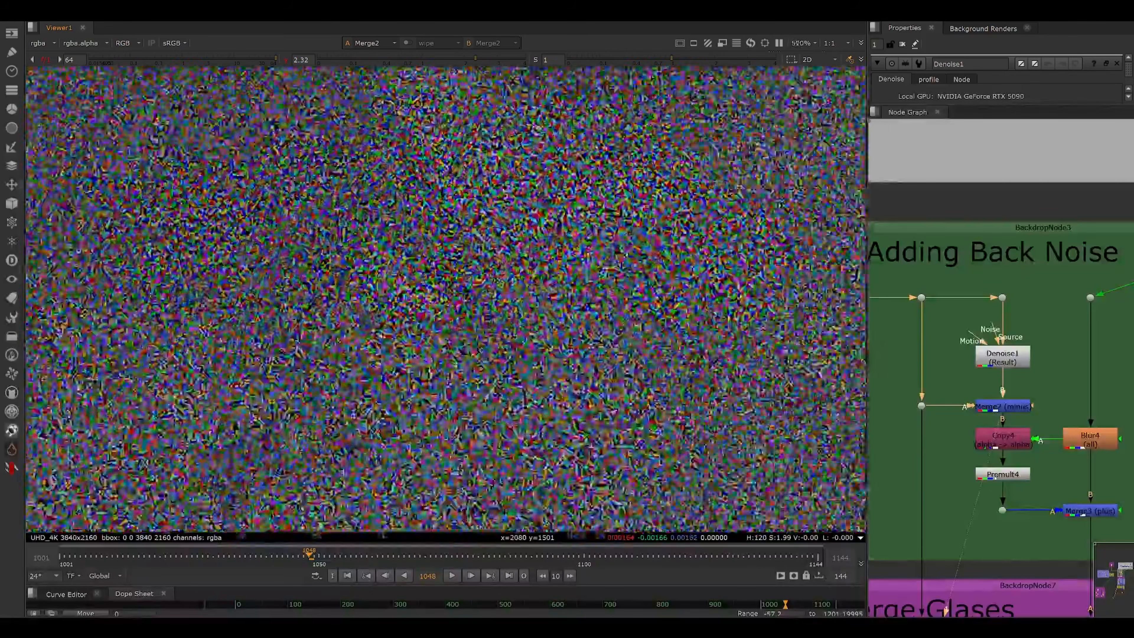
scroll(488, 210, "down", 6)
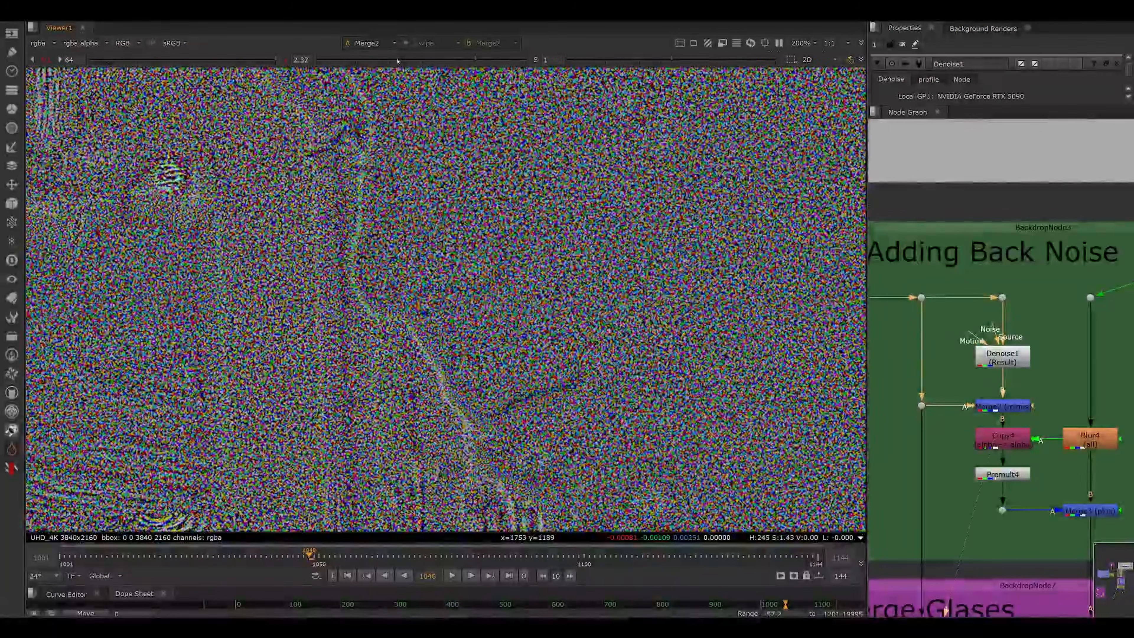
left_click(398, 61, "ctrl")
left_click(222, 59, "ctrl")
scroll(509, 217, "down", 3)
left_click_drag(625, 248, 484, 291)
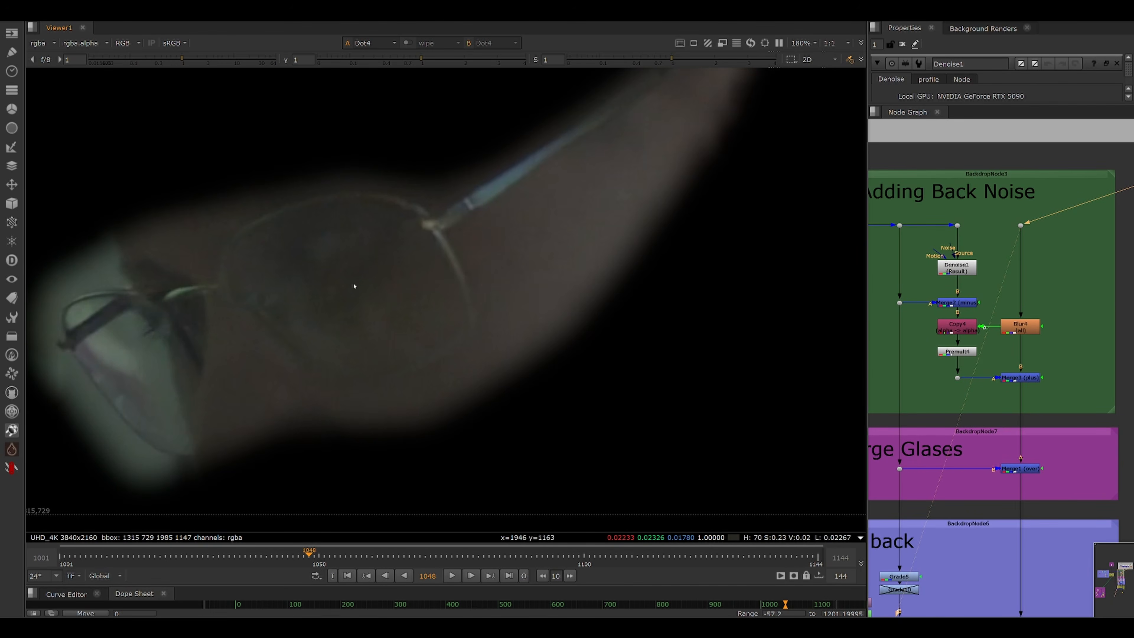
Zoom into the glasses patch and view the Blur4 and Merge3 (plus) outputs.
scroll(356, 275, "up", 2)
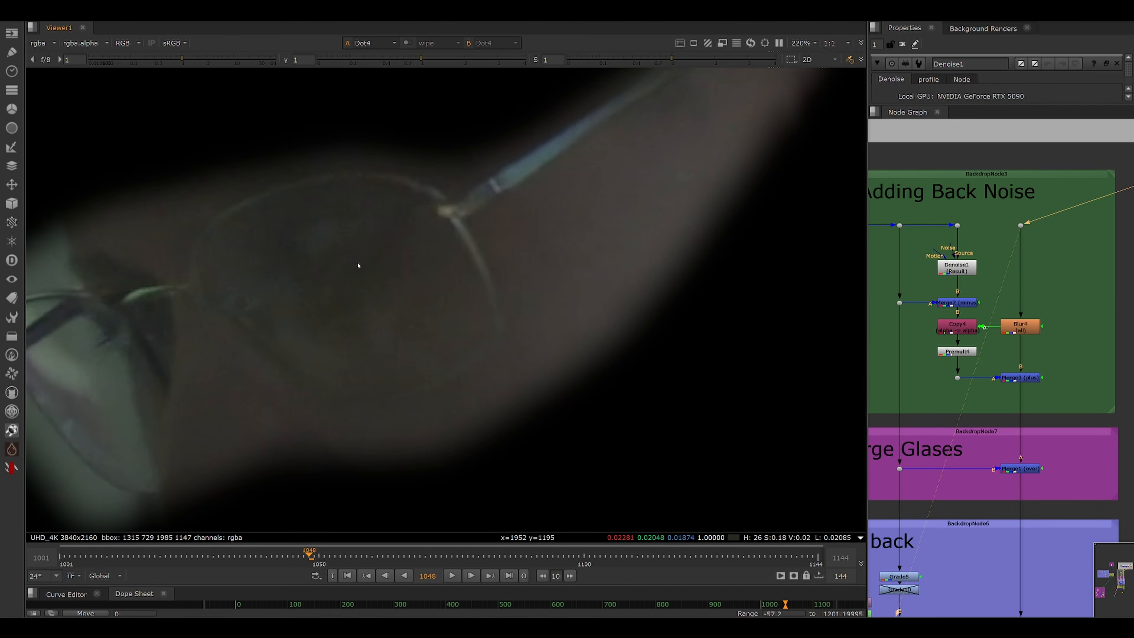
scroll(290, 302, "up", 8)
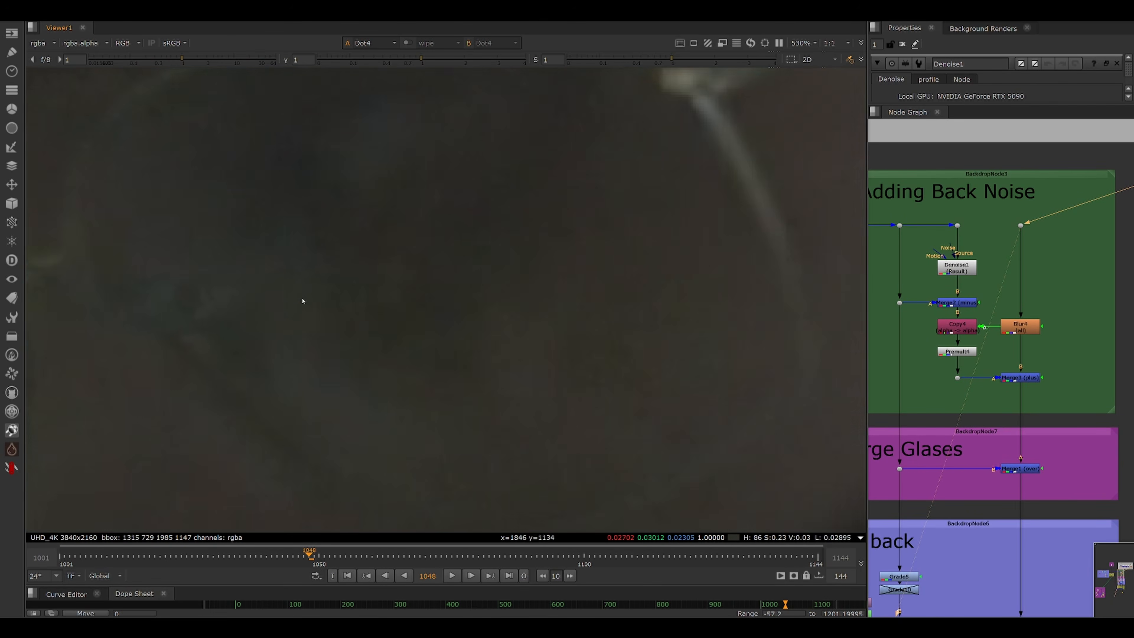
left_click_drag(301, 301, 435, 223)
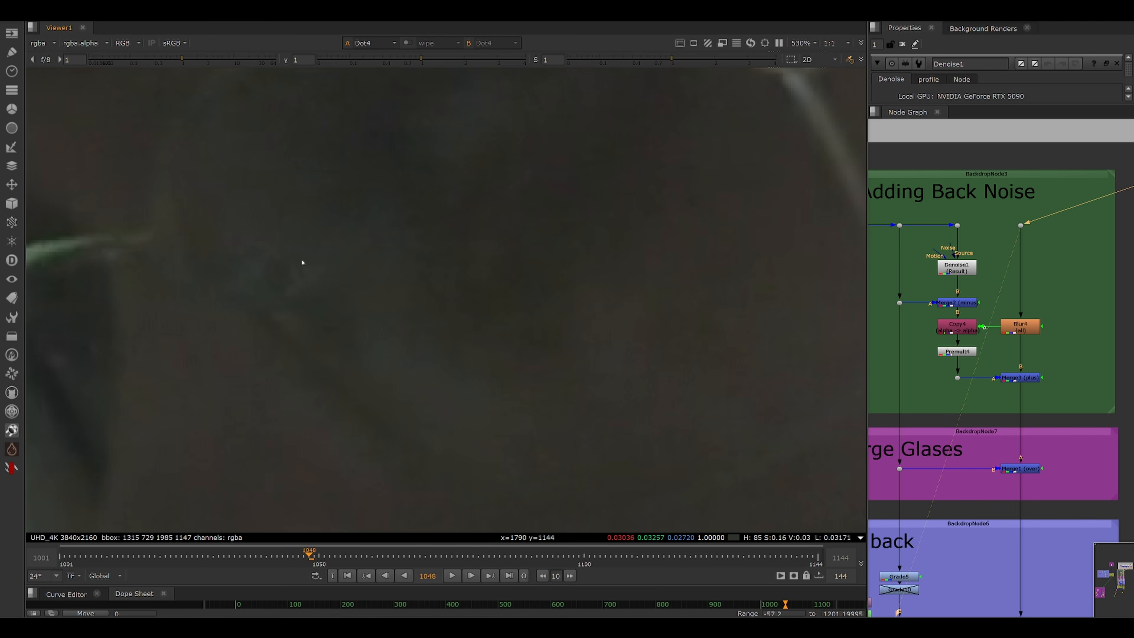
scroll(351, 225, "up", 3)
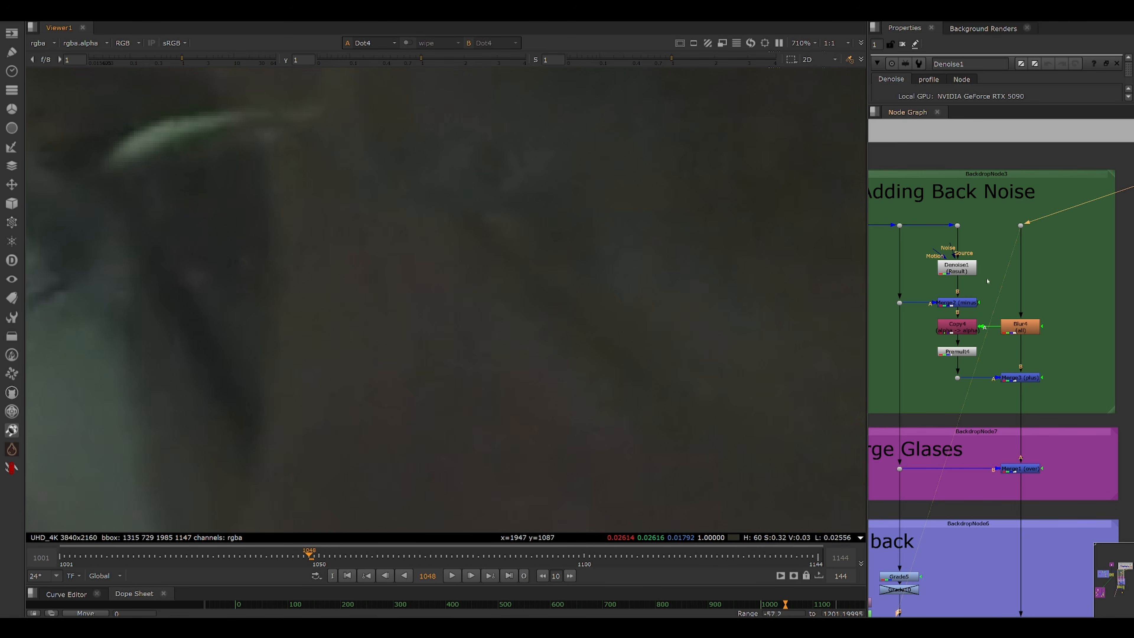
left_click(1023, 330)
key("1")
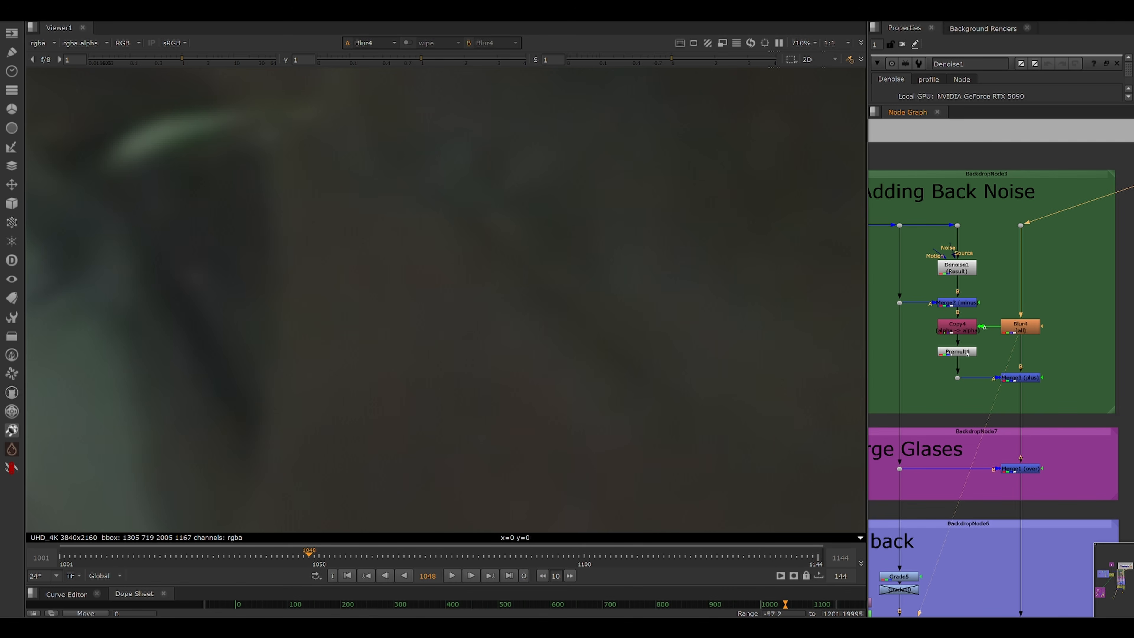
left_click_drag(996, 360, 981, 402)
key("1")
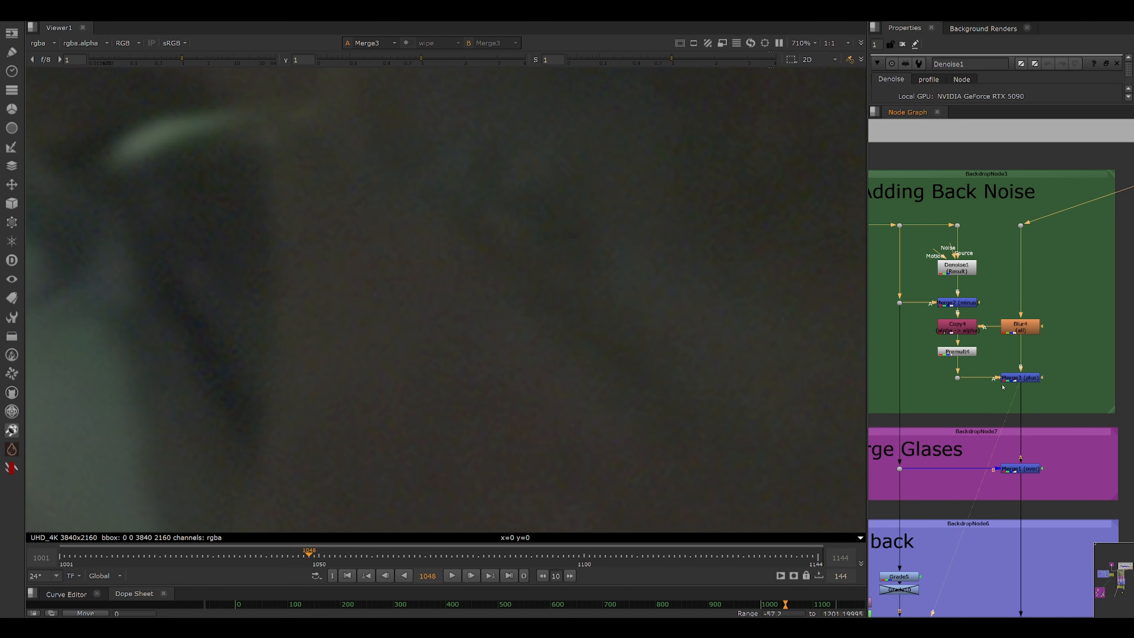
Step through the Merge2, Blur4, Copy4 and Premult4 outputs to examine the isolated grain.
left_click(960, 303)
key("1")
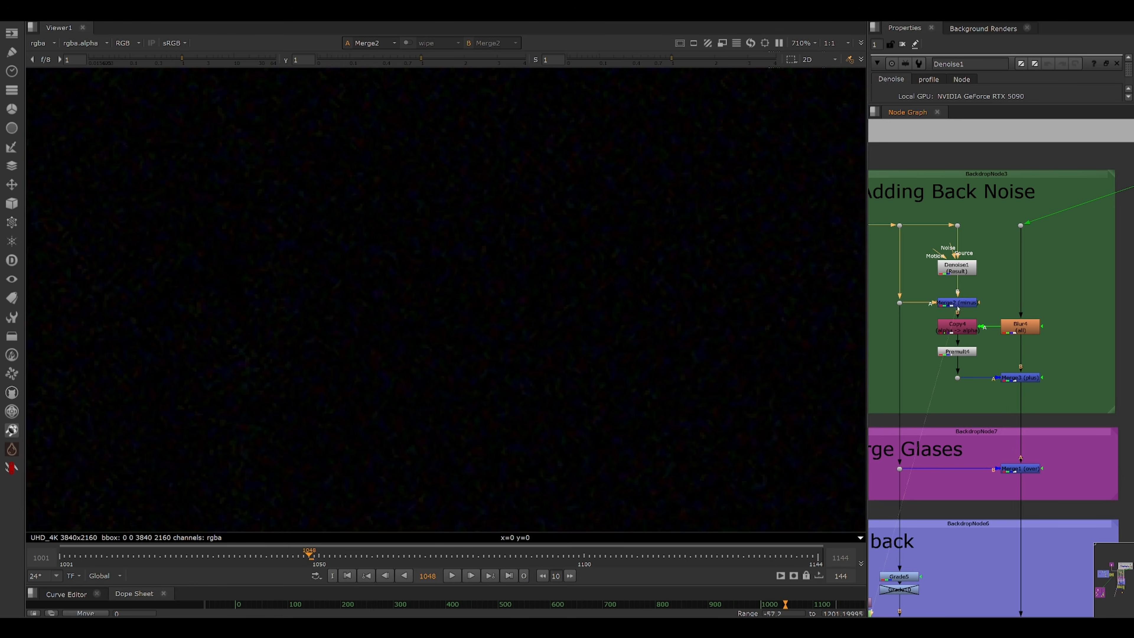
scroll(471, 250, "up", 10)
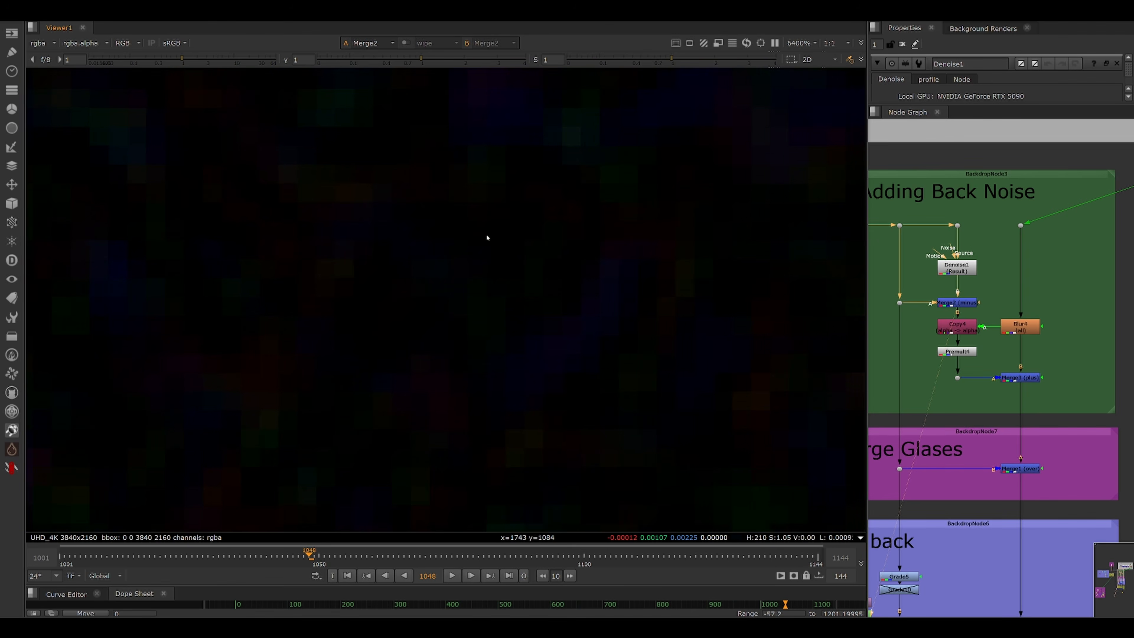
scroll(487, 238, "down", 6)
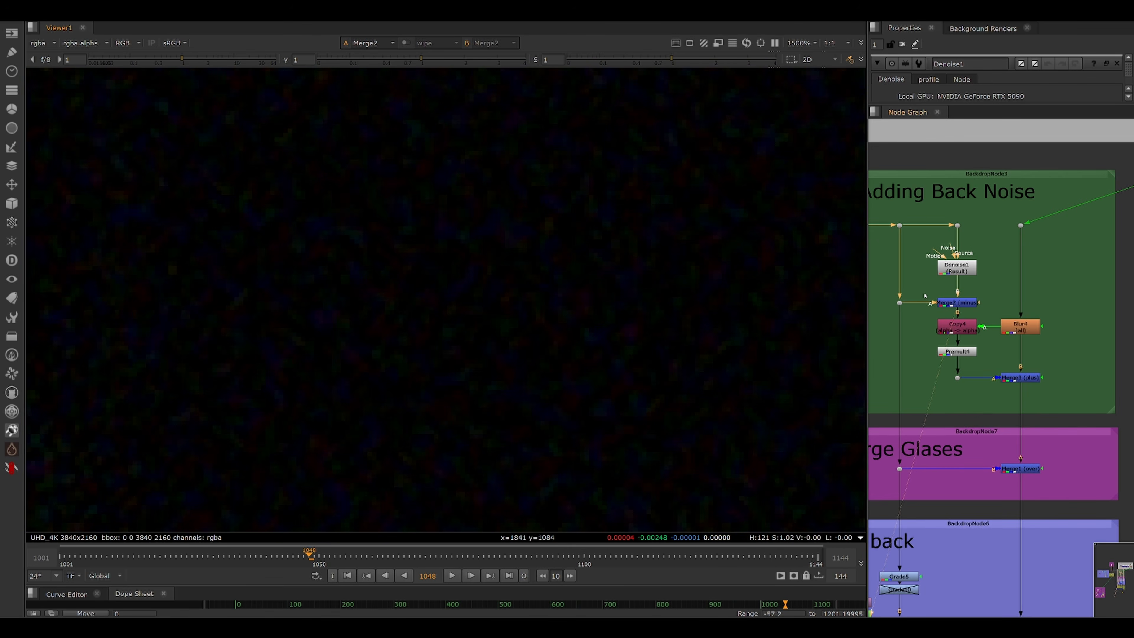
left_click(964, 333)
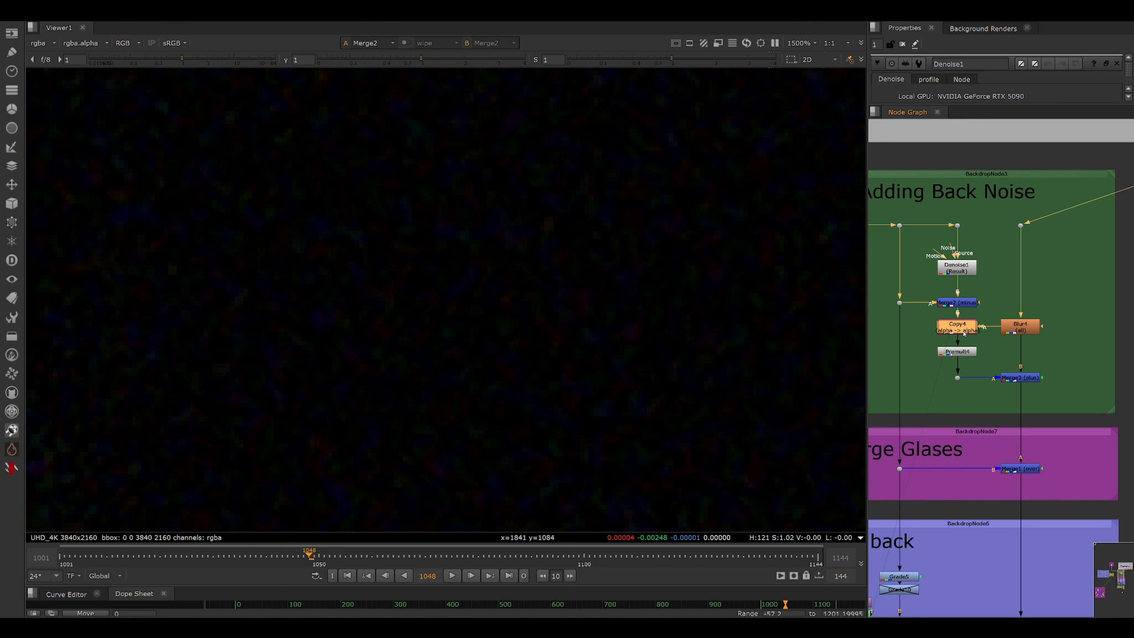
left_click(1016, 332)
key("1")
left_click(959, 331)
key("1")
left_click(956, 354)
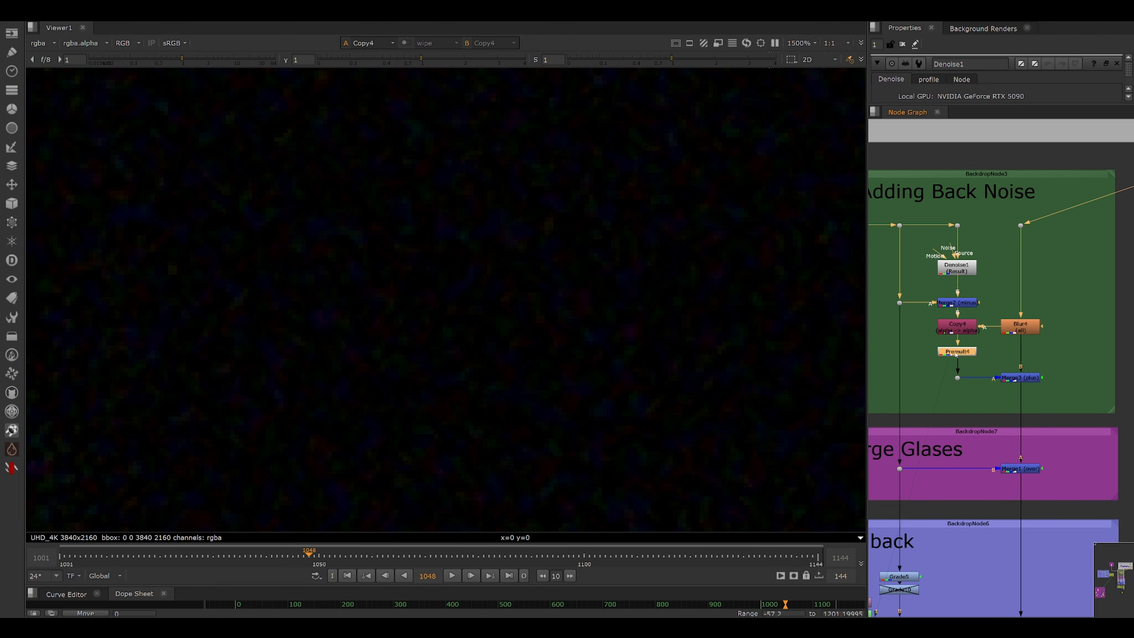
key("1")
scroll(612, 287, "down", 9)
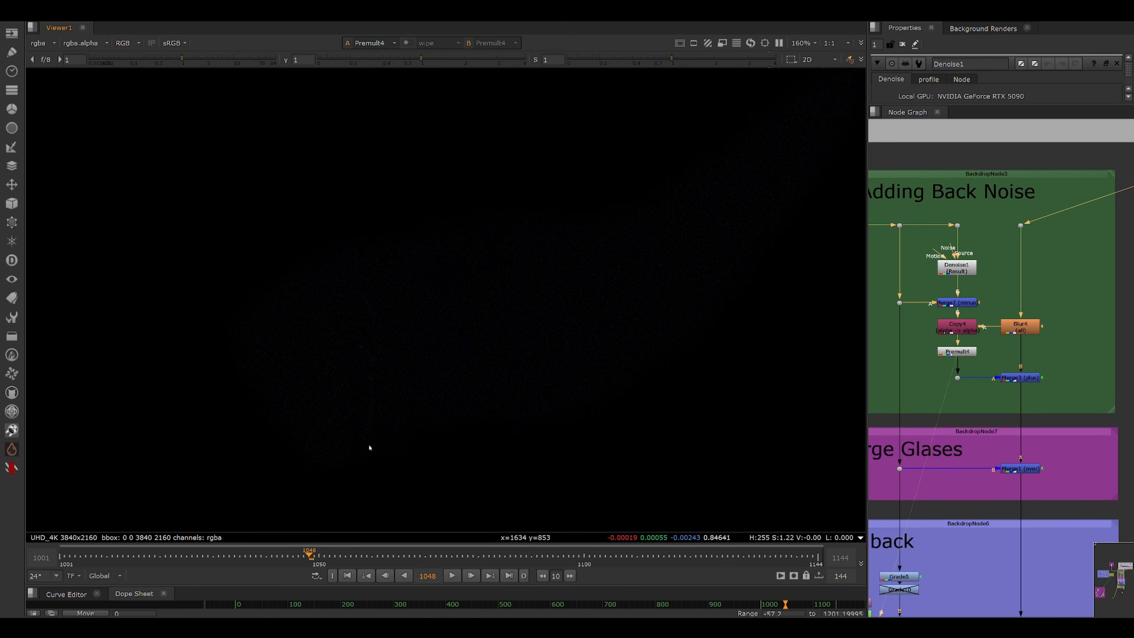
scroll(1012, 375, "up", 2)
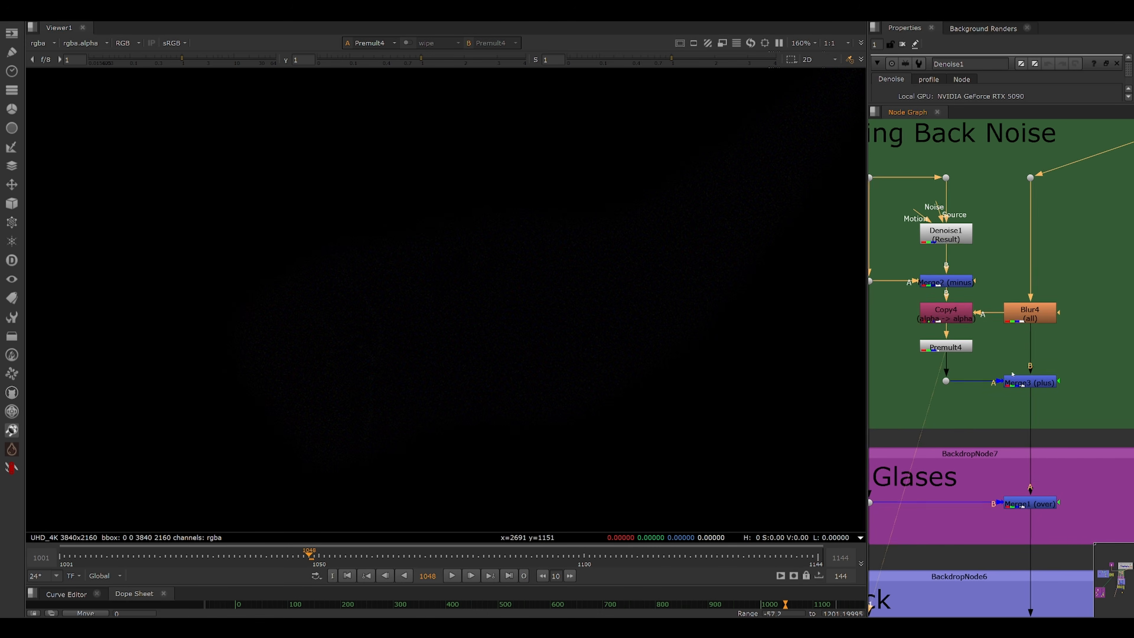
View the Merge3 (plus) result and inspect the regrained glasses patch at close zoom.
left_click_drag(1008, 357, 1085, 403)
key("1")
scroll(1093, 360, "up", 5)
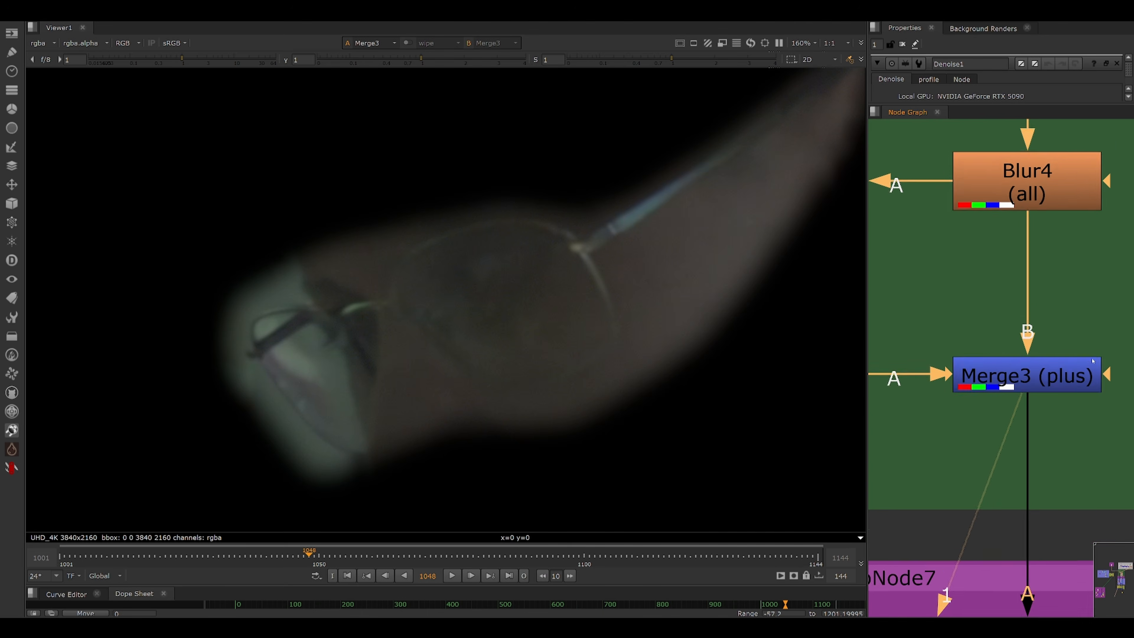
scroll(1092, 361, "down", 4)
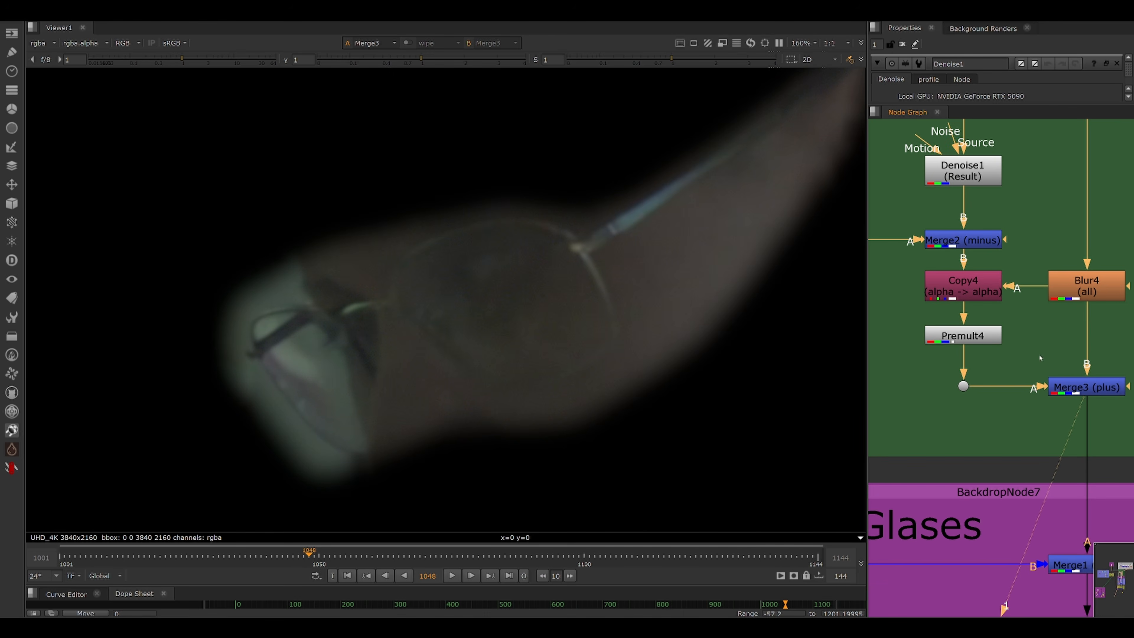
scroll(446, 290, "up", 6)
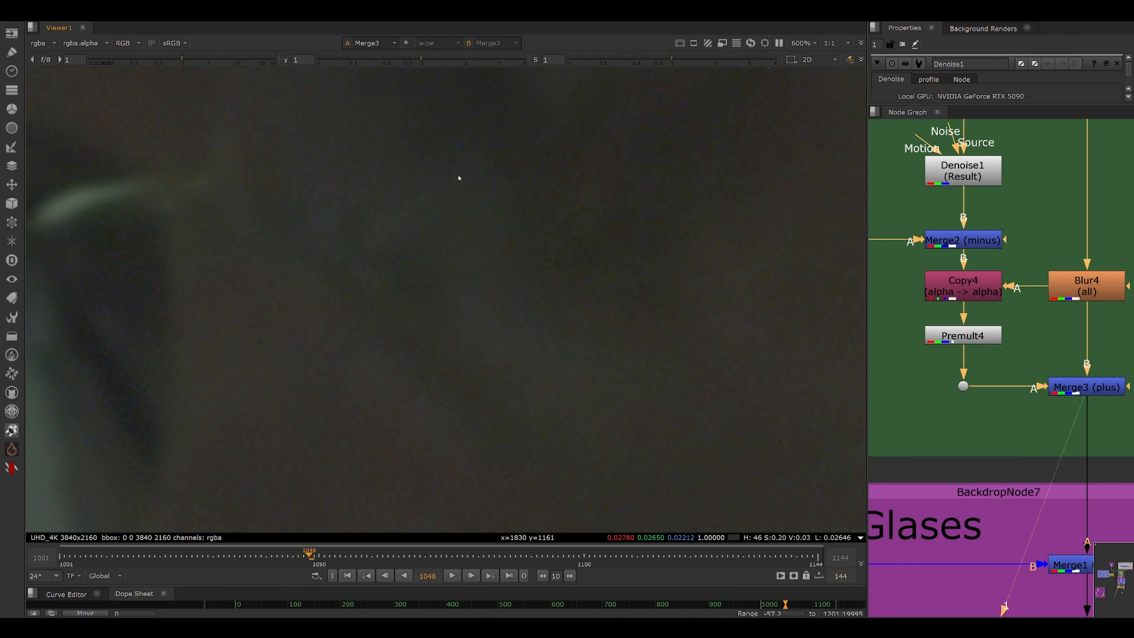
scroll(576, 216, "down", 2)
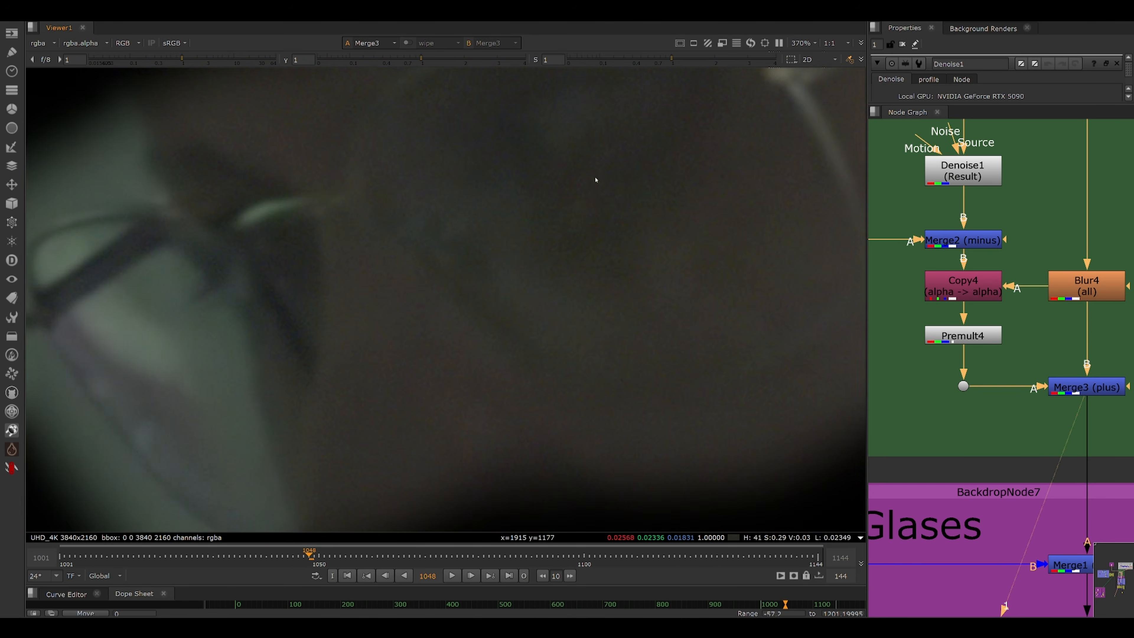
left_click_drag(759, 85, 509, 250)
left_click_drag(732, 114, 468, 238)
left_click_drag(683, 107, 397, 332)
scroll(398, 332, "down", 6)
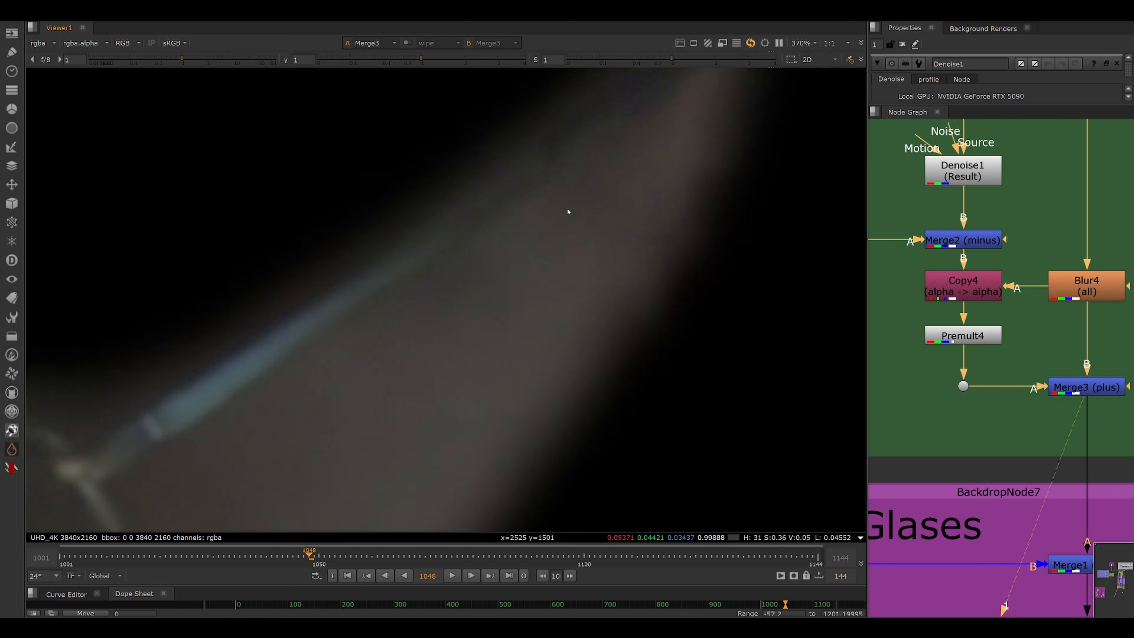
scroll(1115, 316, "down", 3)
View the Merge1 (over) composite and zoom into the glasses arm.
left_click_drag(1114, 317, 1018, 368)
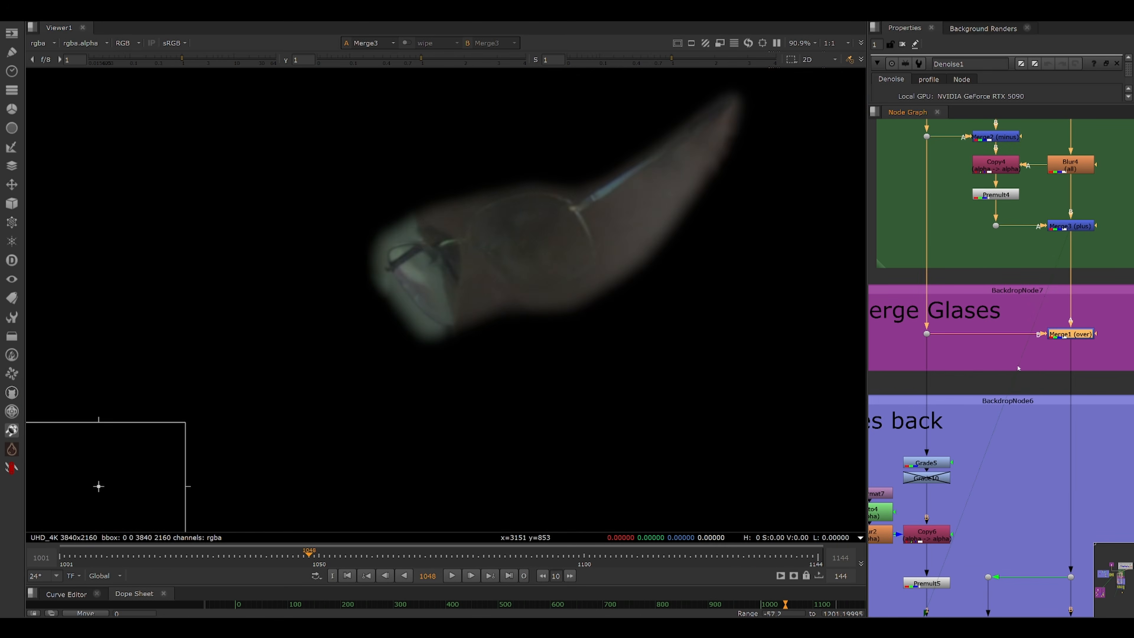
key("1")
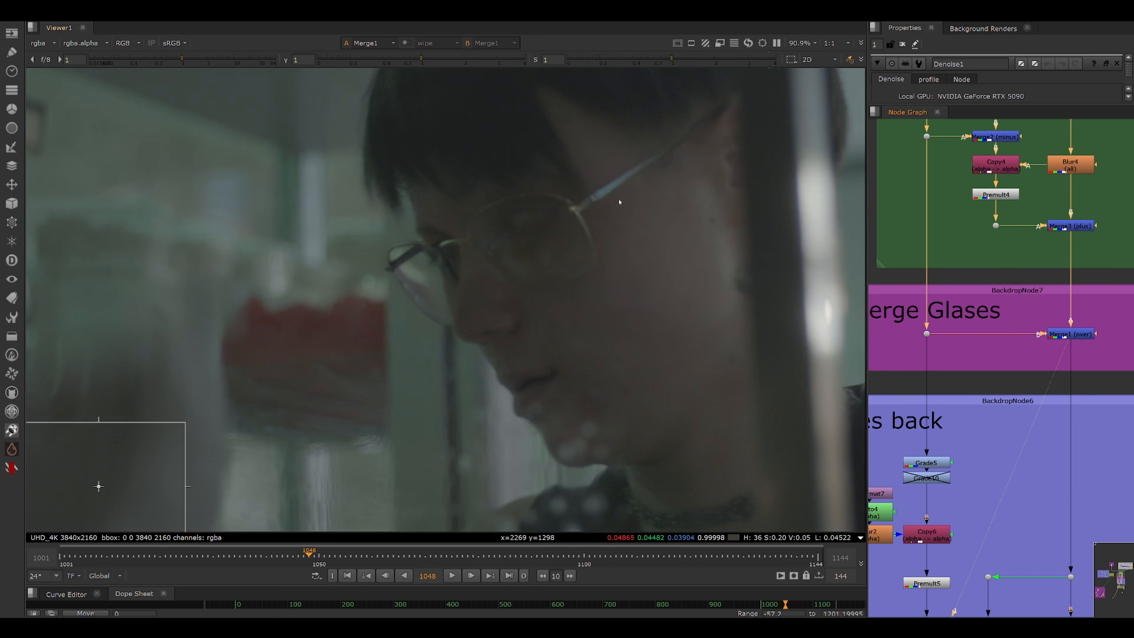
scroll(615, 180, "up", 8)
left_click(916, 277)
left_click_drag(546, 194, 681, 427)
left_click_drag(1109, 207, 1024, 261)
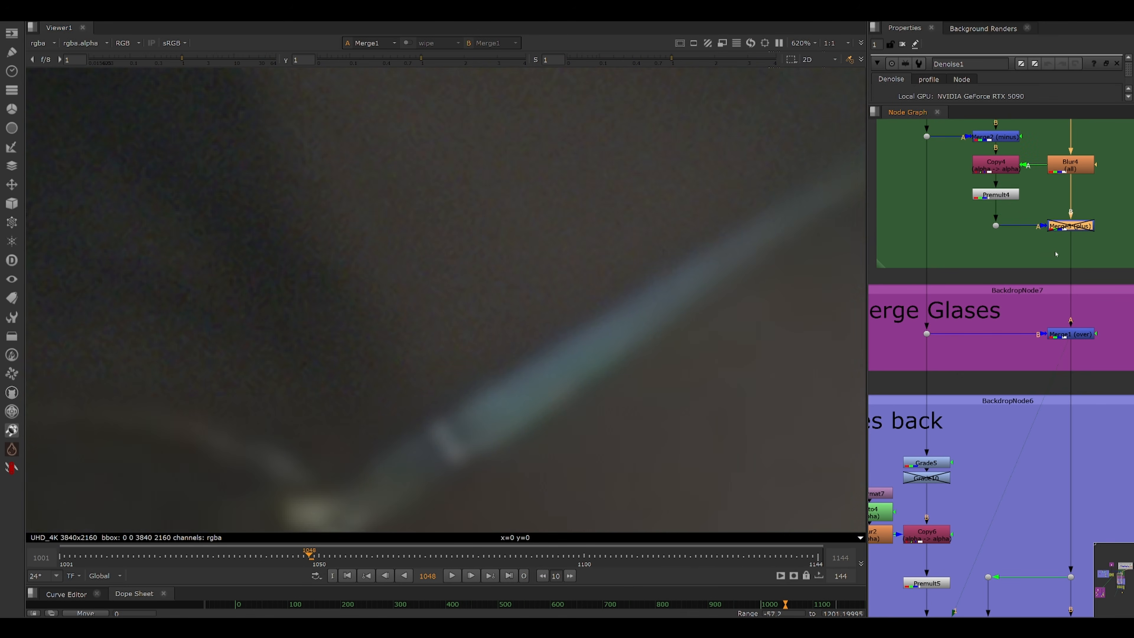
Disable and re-enable Merge3 (plus) to compare the grain, then fit the viewer to the frame.
key("d")
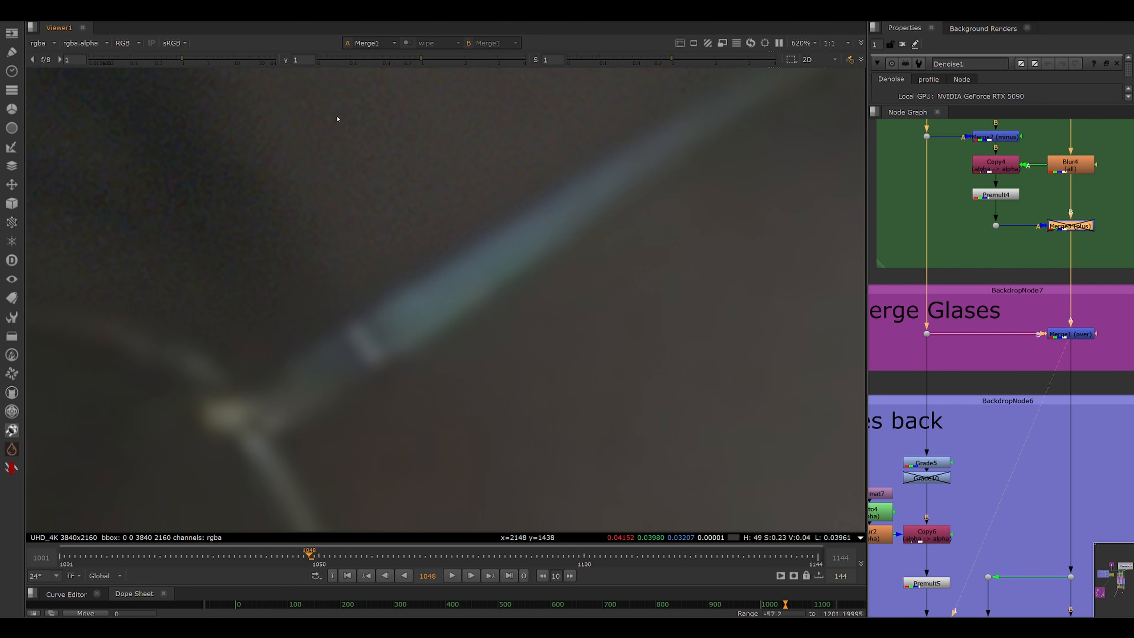
key("d")
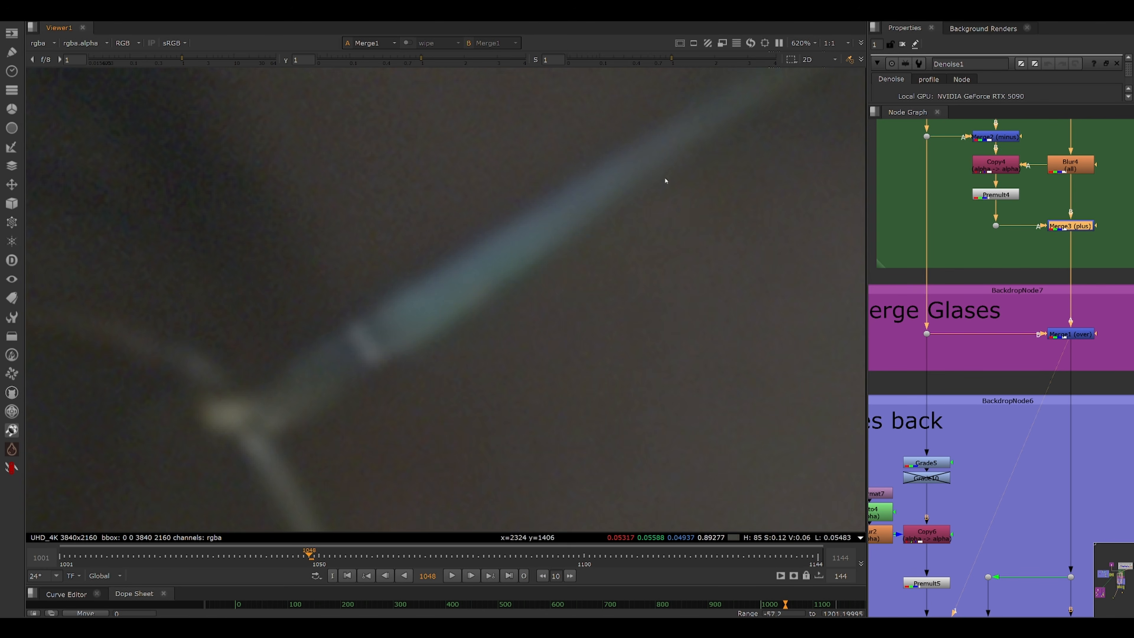
left_click_drag(348, 159, 552, 299)
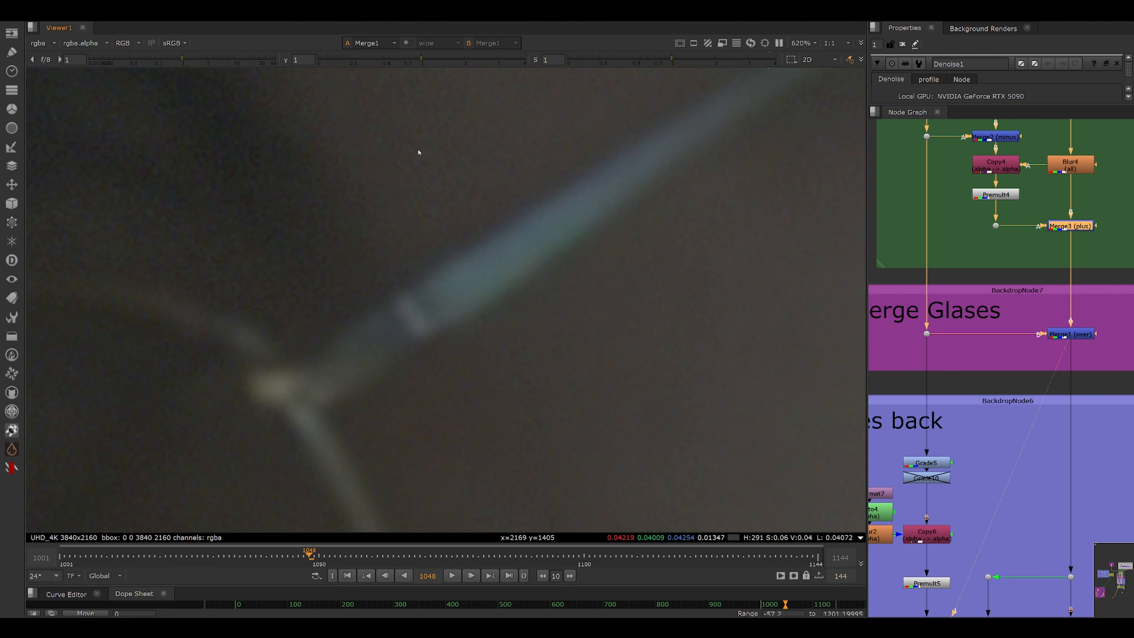
key("f")
key("f")
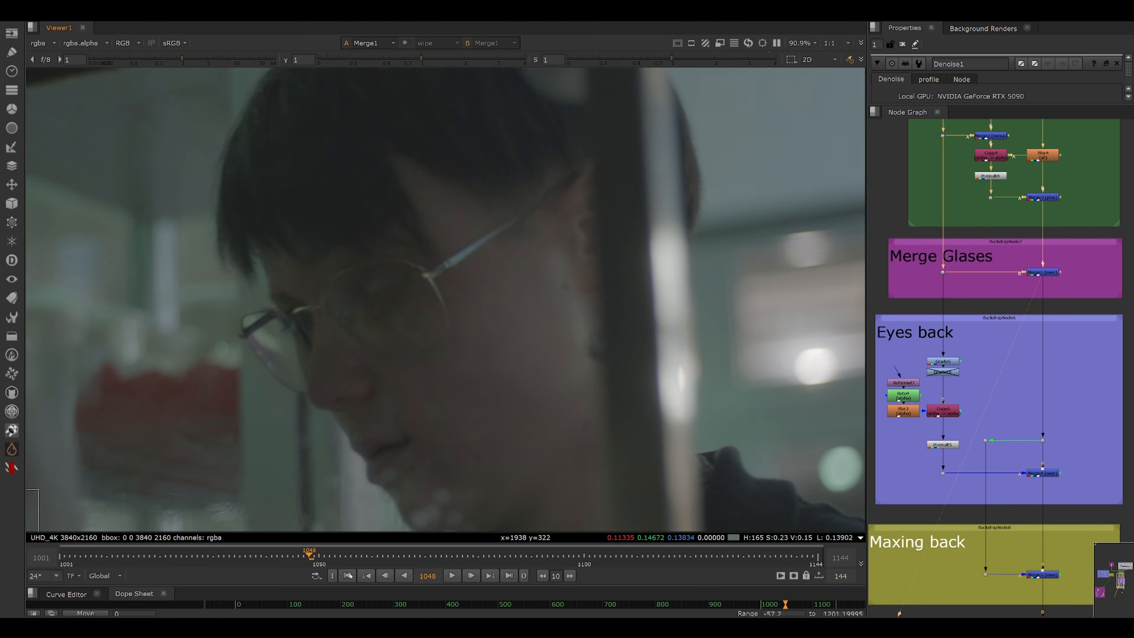
Jump to frame 1026 and zoom into the composited glasses.
left_click(192, 556)
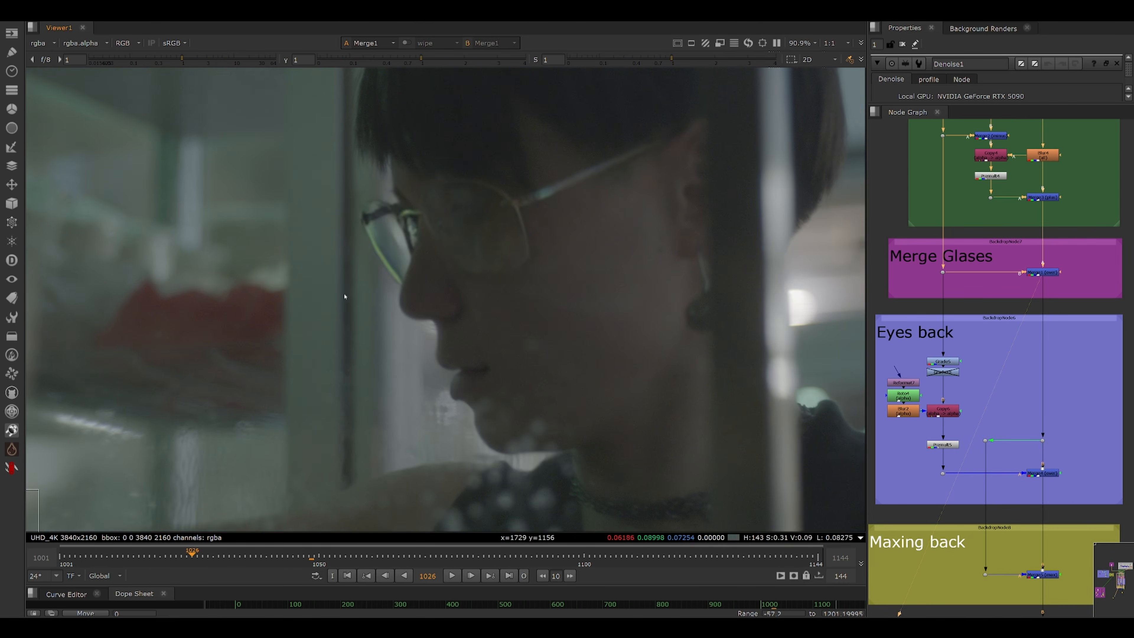
scroll(481, 200, "up", 5)
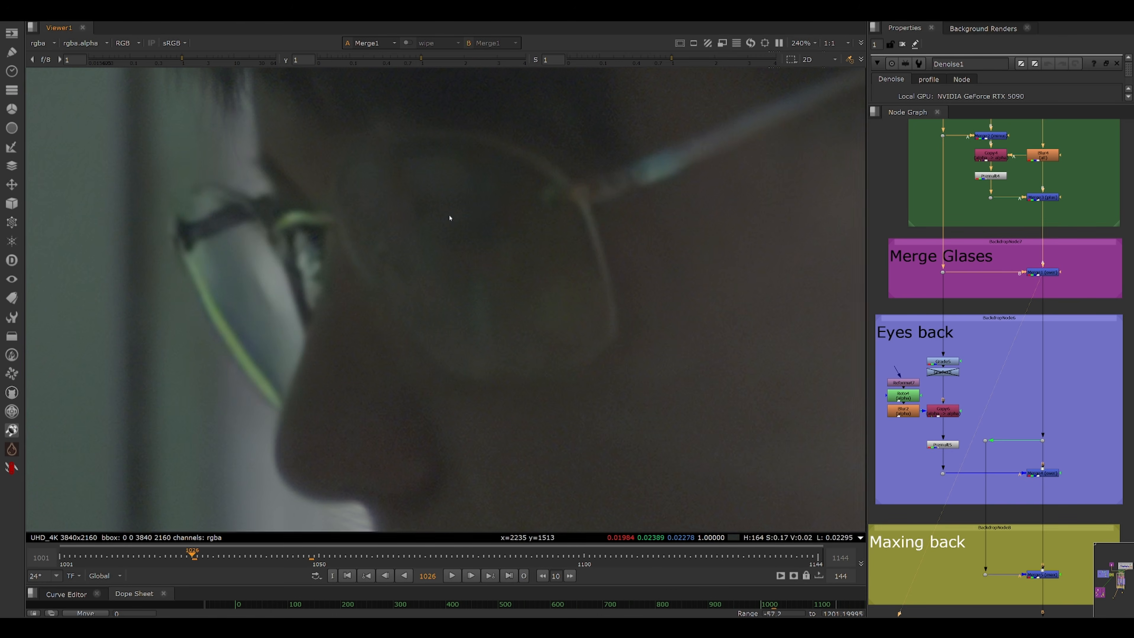
scroll(453, 213, "up", 2)
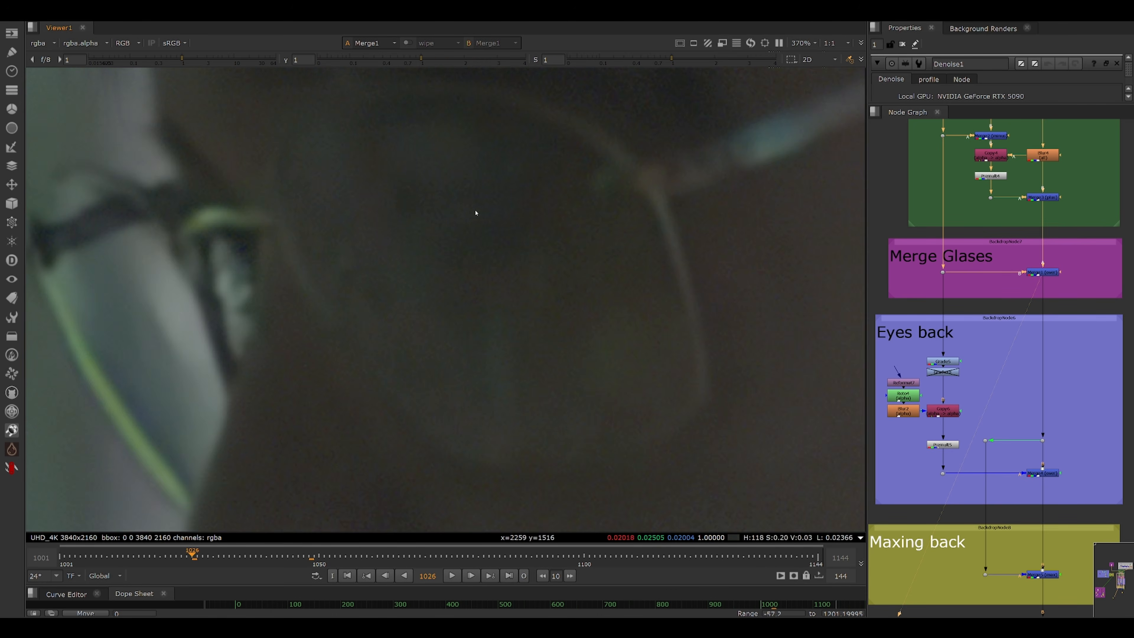
View the Merge4 (over) output in the Eyes back section and zoom out on the face.
scroll(995, 353, "up", 1)
scroll(1069, 452, "up", 2)
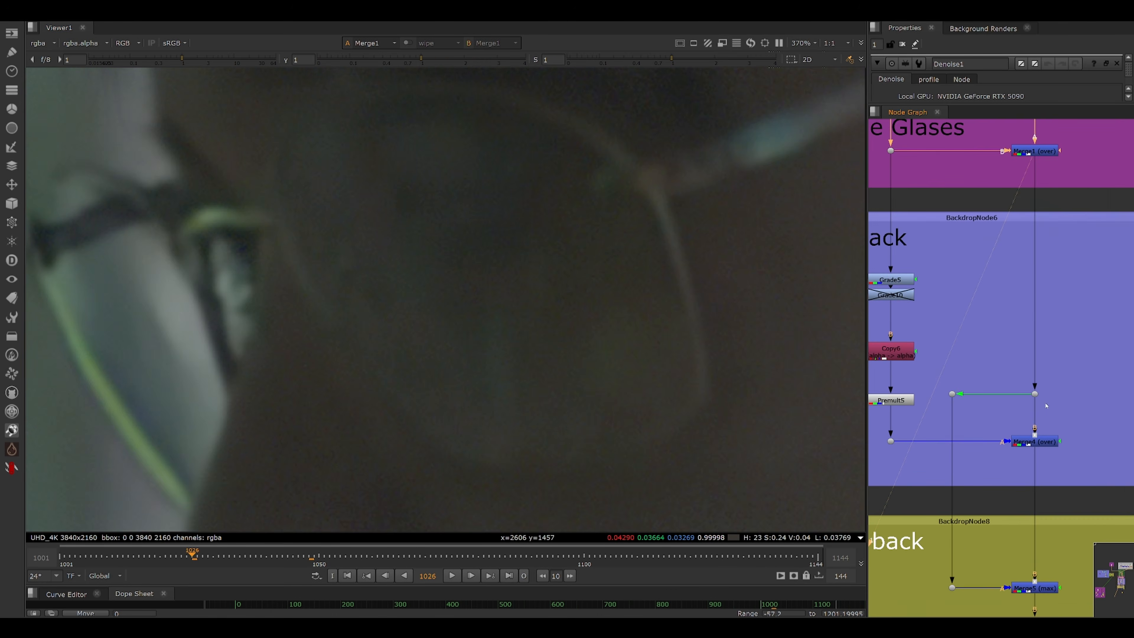
left_click_drag(1076, 421, 1003, 470)
key("1")
left_click(1011, 468)
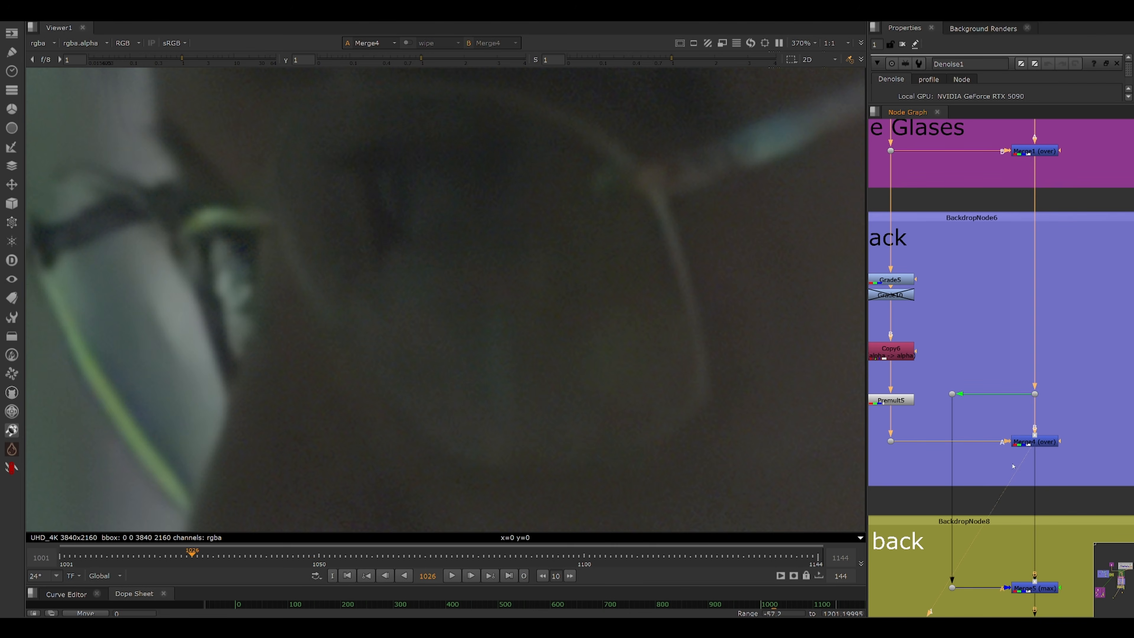
scroll(366, 257, "down", 4)
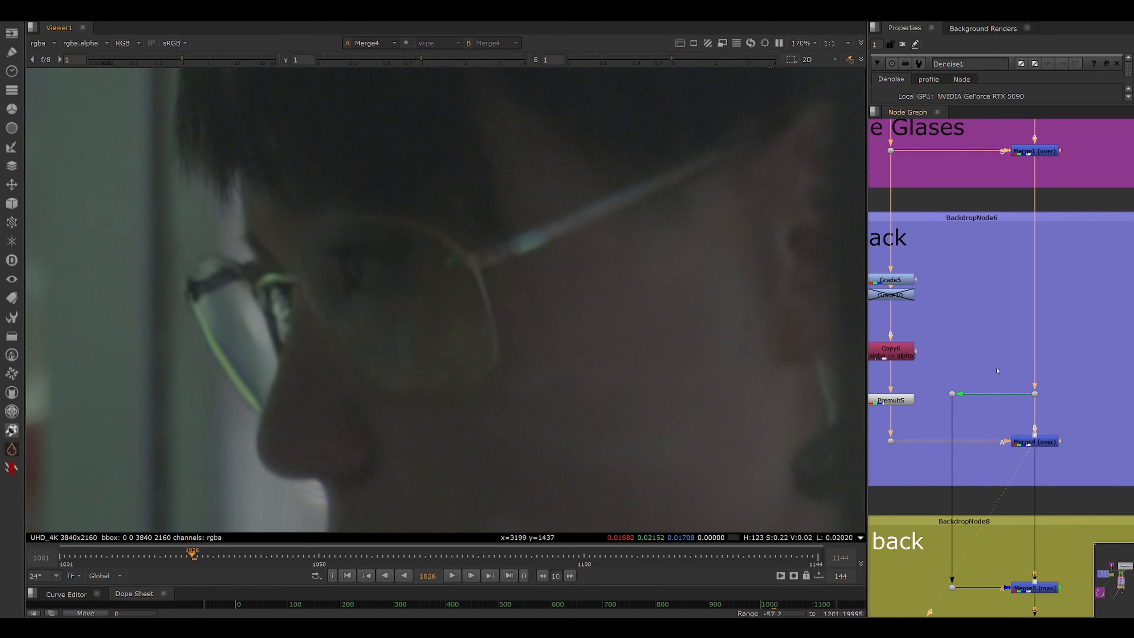
View the Merge5 (max) output in the Maxing back section at close zoom.
left_click_drag(1058, 508, 1029, 356)
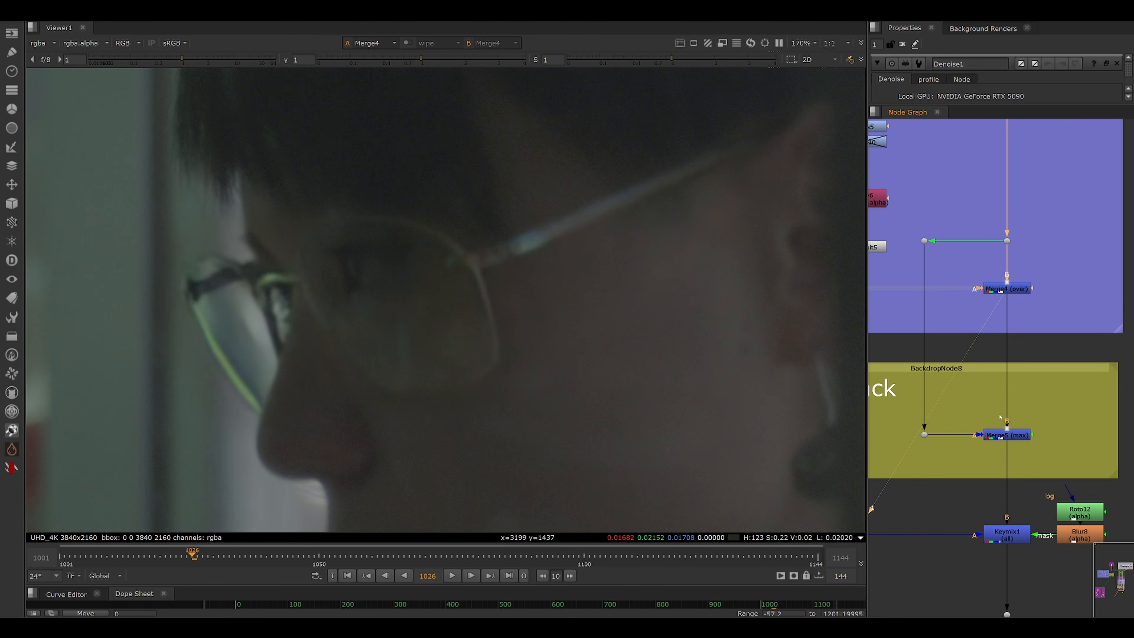
left_click_drag(974, 404, 1066, 363)
scroll(1071, 379, "up", 2)
scroll(377, 253, "up", 4)
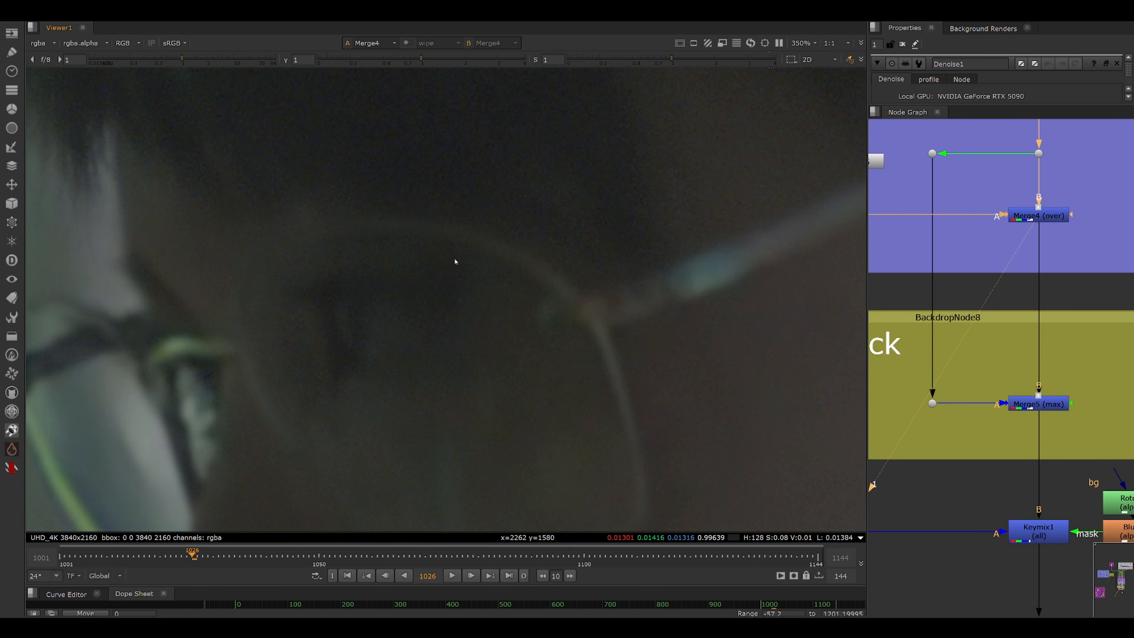
left_click_drag(1085, 373, 987, 445)
key("1")
left_click(997, 440)
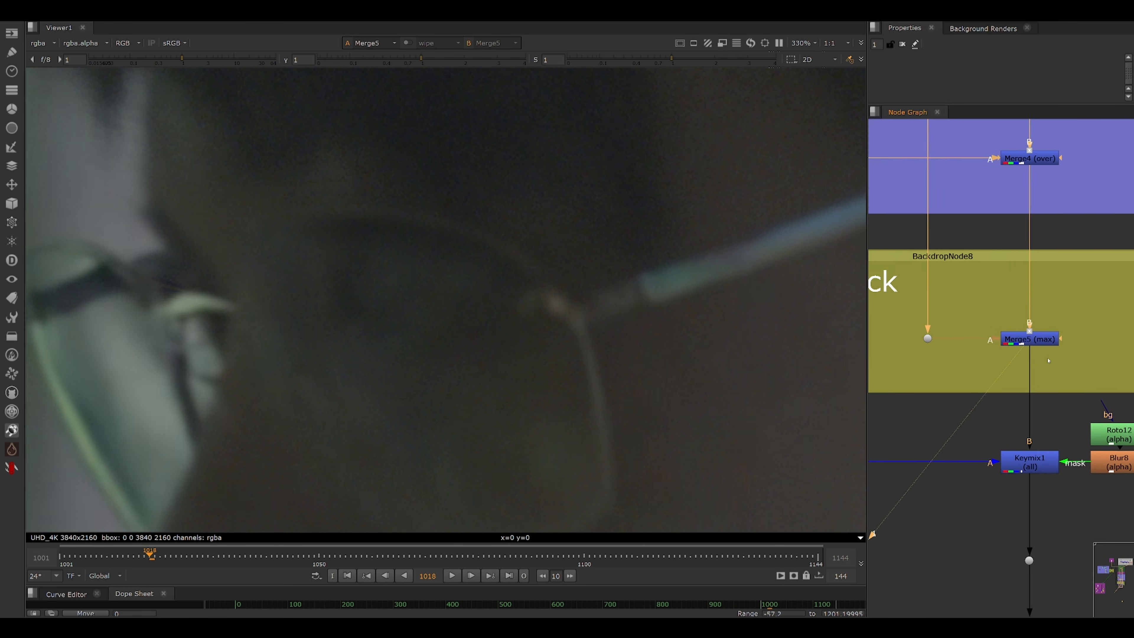
Select Roto12 and scrub through several frames to inspect its mask, then view the Keymix1 output.
left_click_drag(1112, 431, 1078, 414)
left_click(1079, 413)
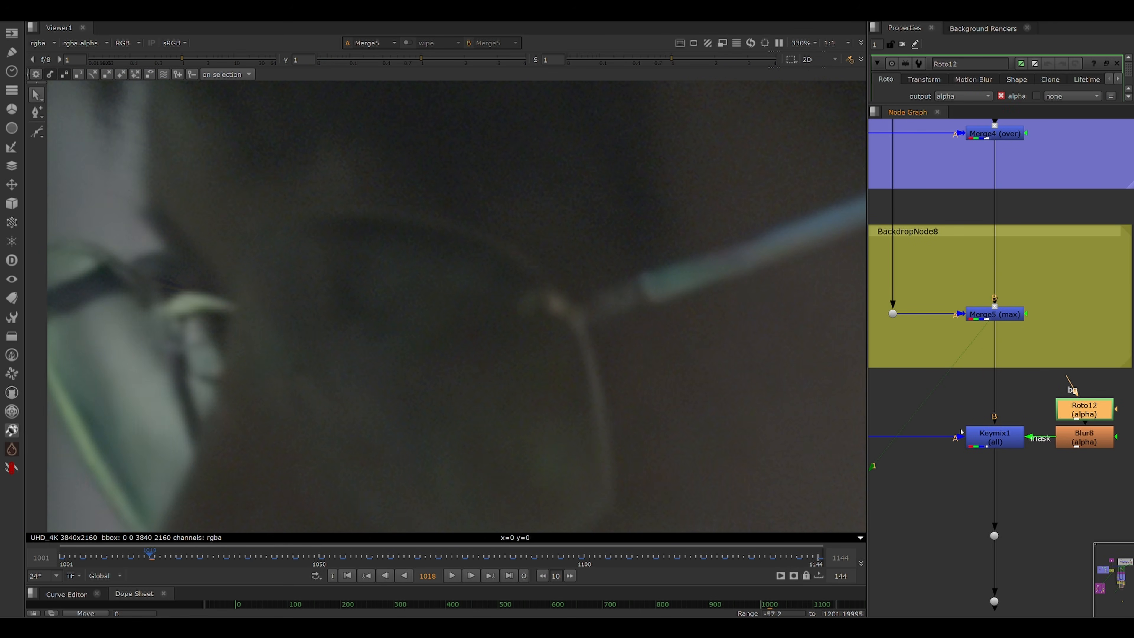
scroll(663, 284, "down", 8)
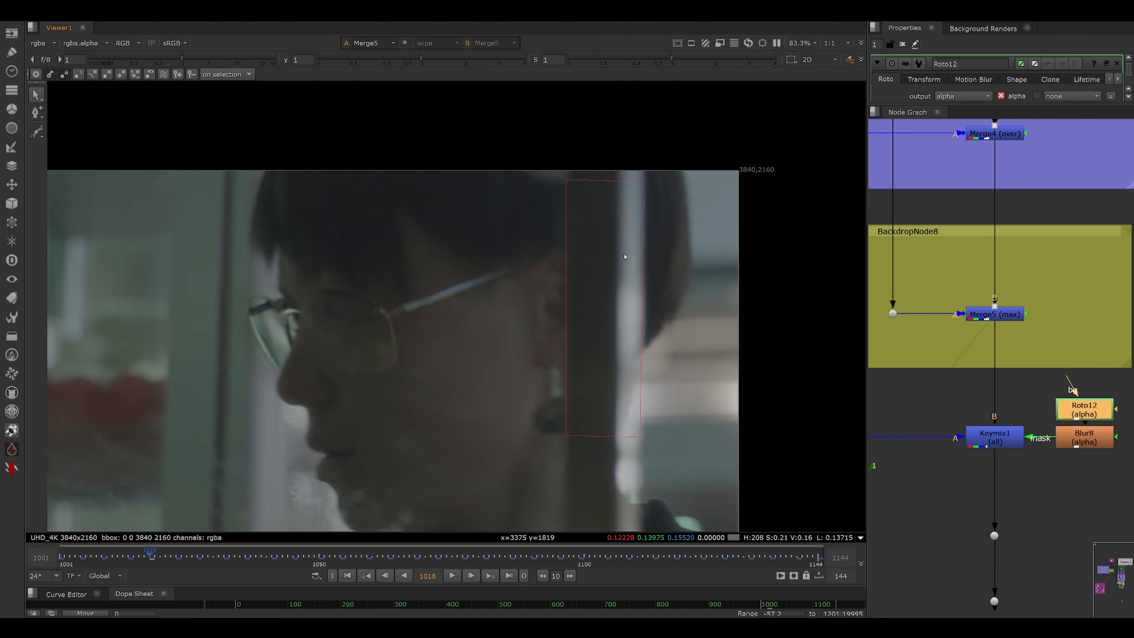
scroll(625, 257, "up", 1)
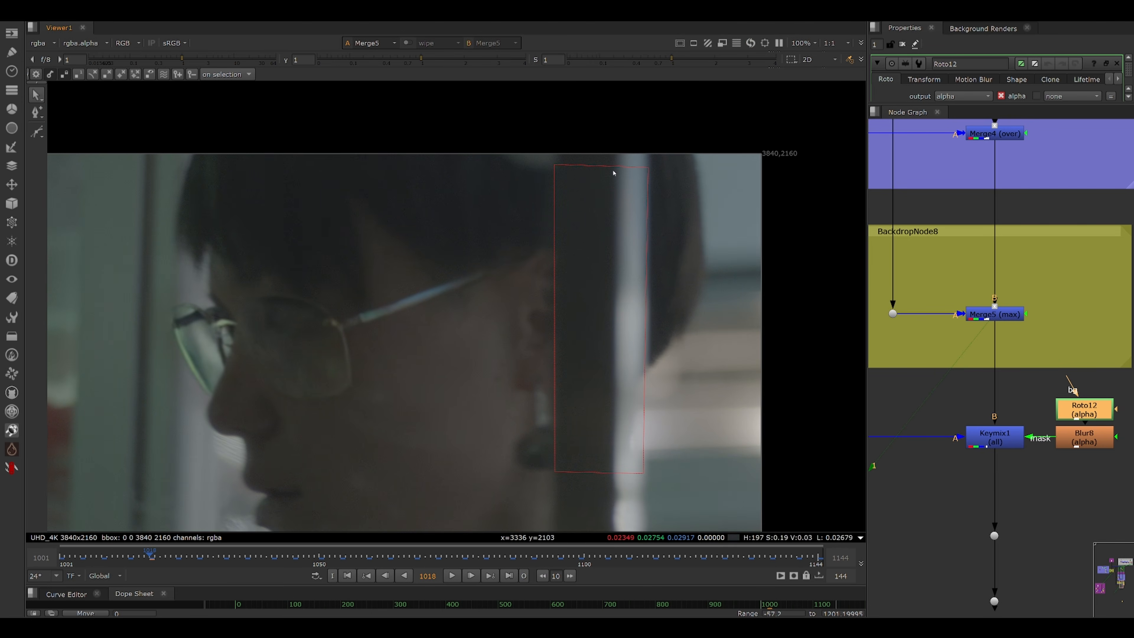
left_click(442, 560)
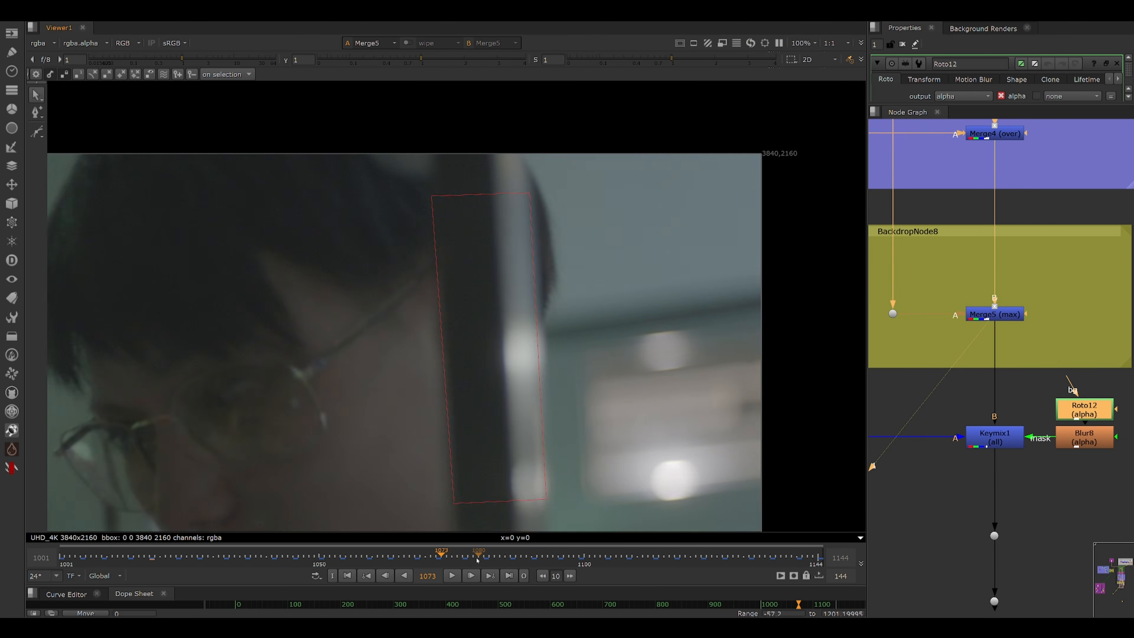
left_click(479, 561)
left_click(628, 562)
left_click(724, 561)
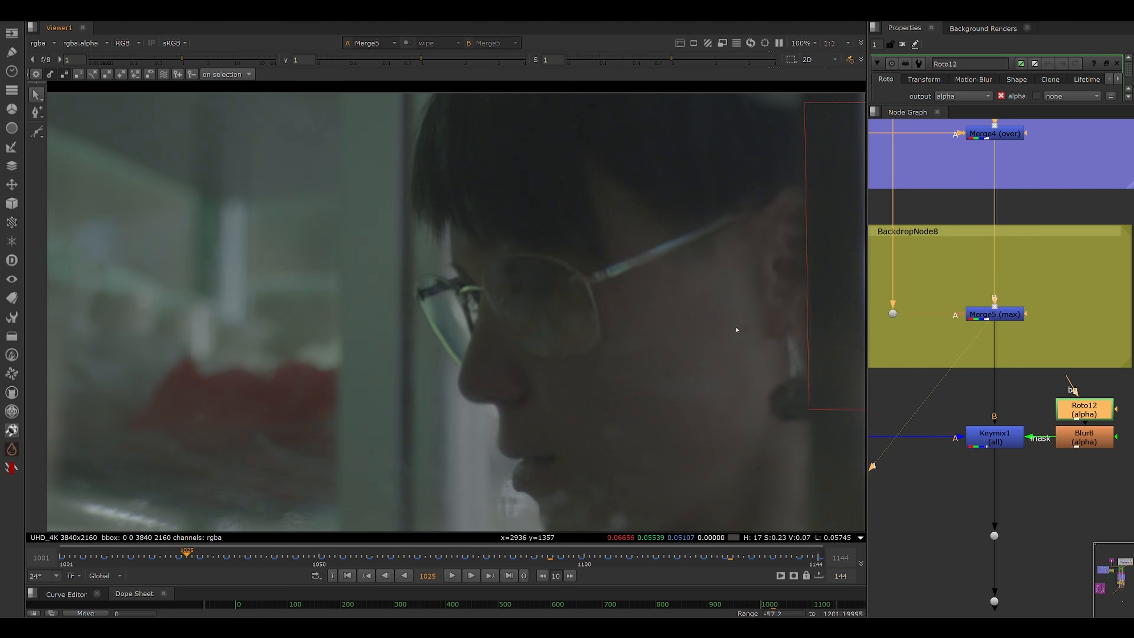
left_click_drag(737, 329, 587, 325)
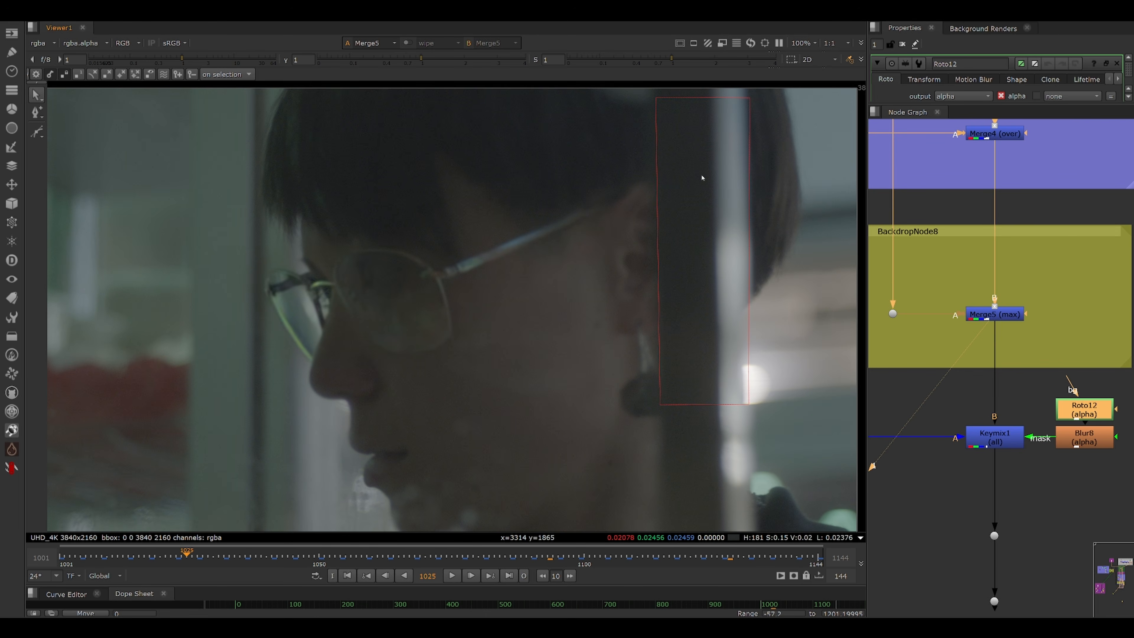
left_click(994, 536)
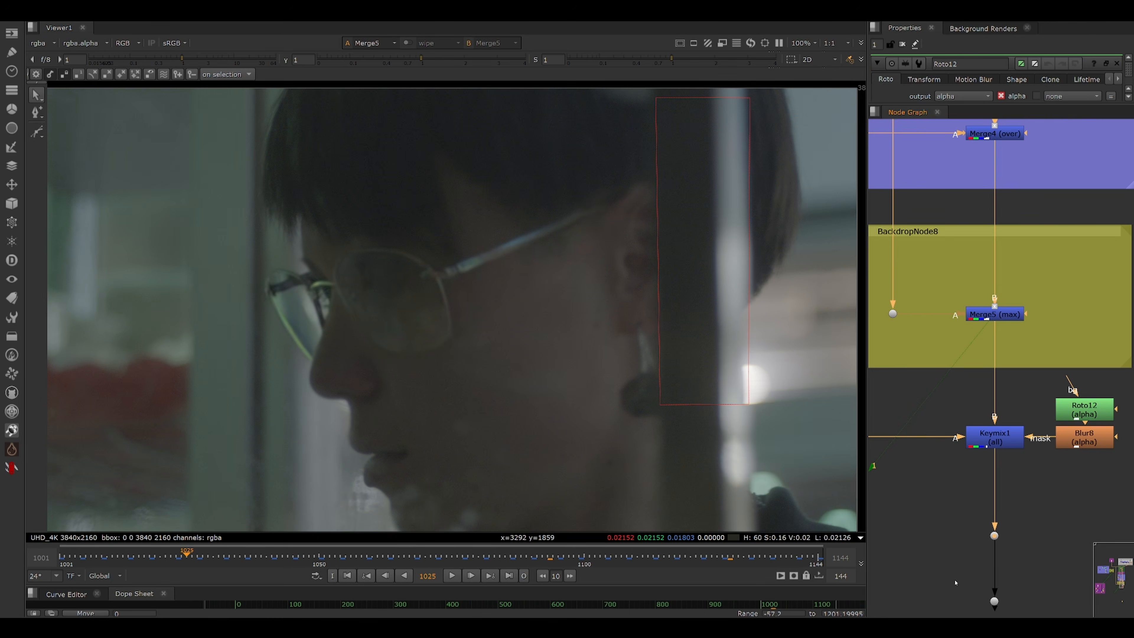
key("1")
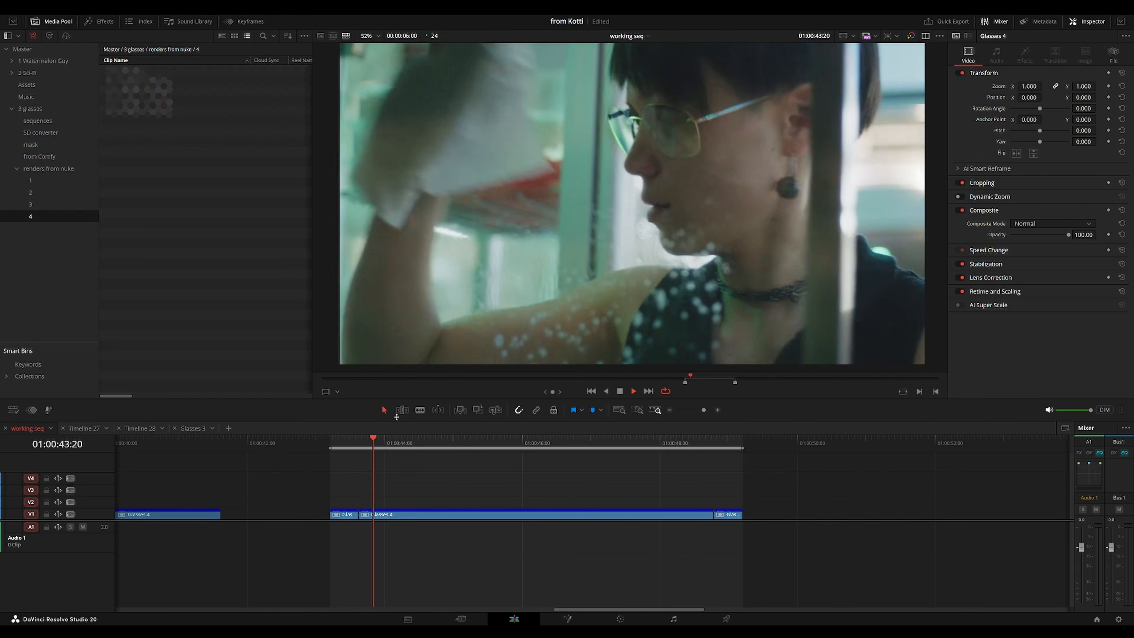
Switch to DaVinci Resolve, play the timeline, and disable the short Glasses 4 clip before the main one.
key("space")
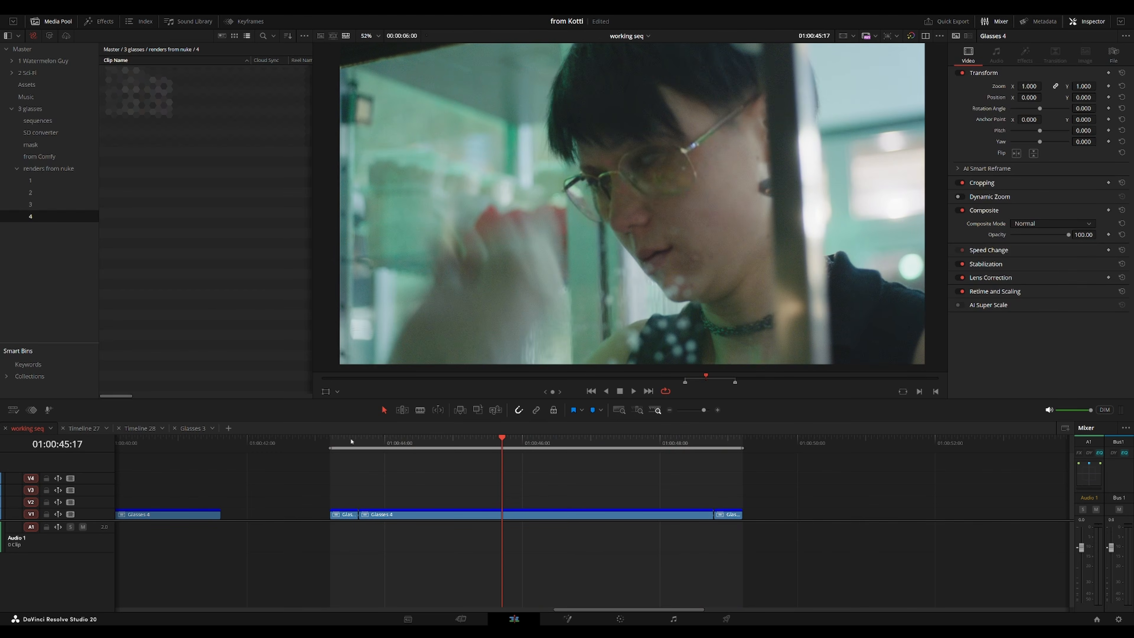
left_click(359, 444)
key("ctrl+equal")
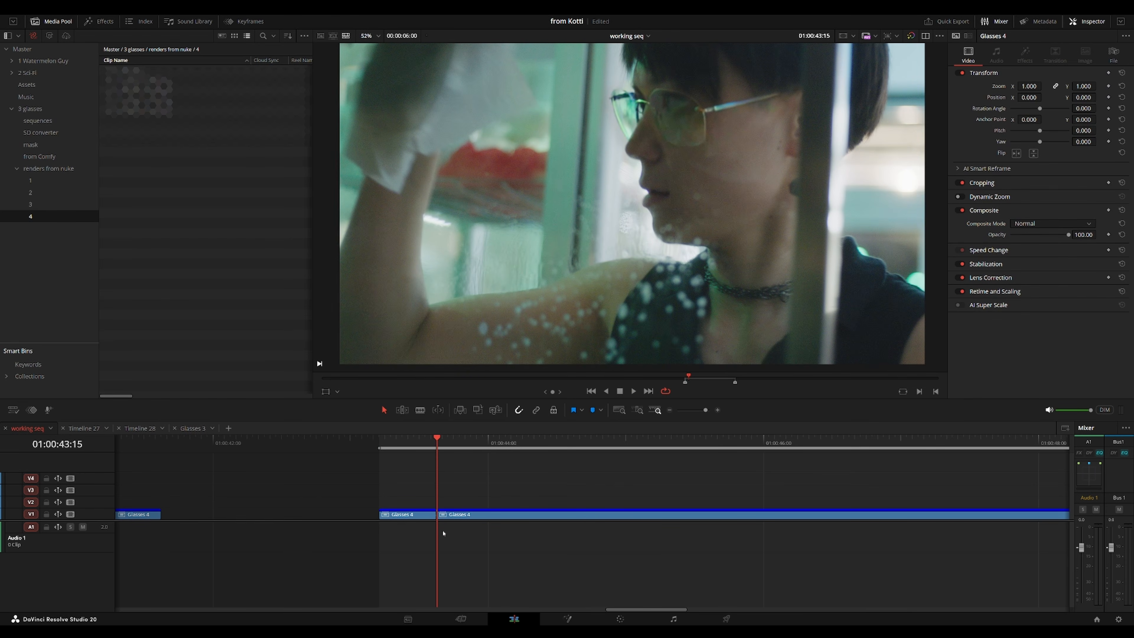
left_click_drag(402, 486, 391, 569)
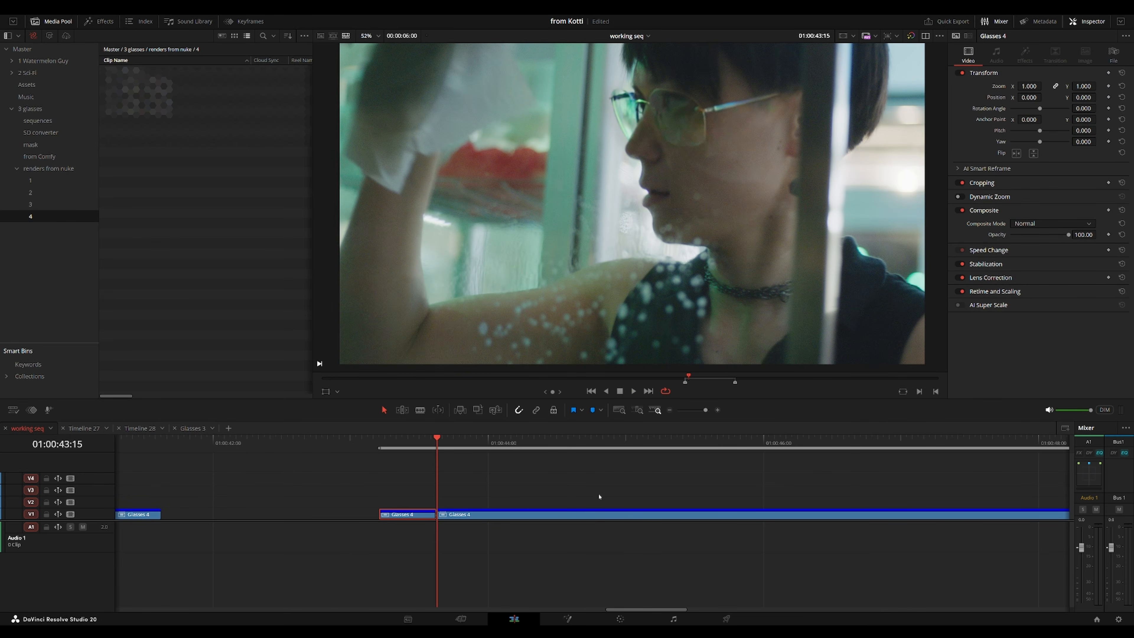
key("d")
Disable the short Glasses 4 clip following the main Glasses 4 clip.
left_click_drag(914, 499, 367, 498)
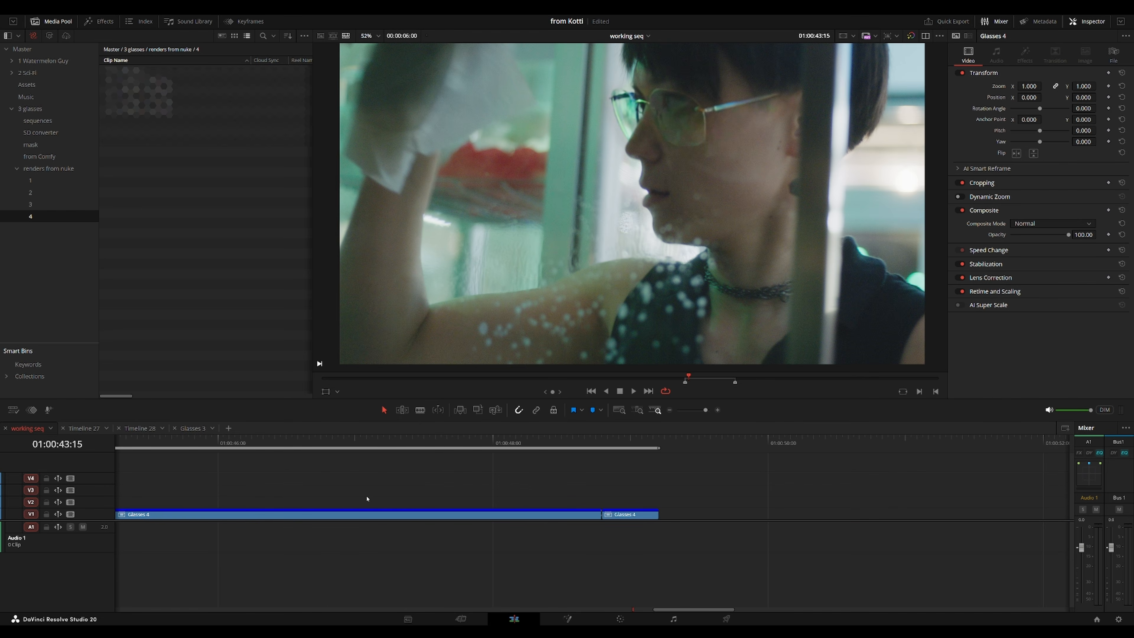
left_click(606, 446)
key("Left")
left_click_drag(617, 480, 625, 575)
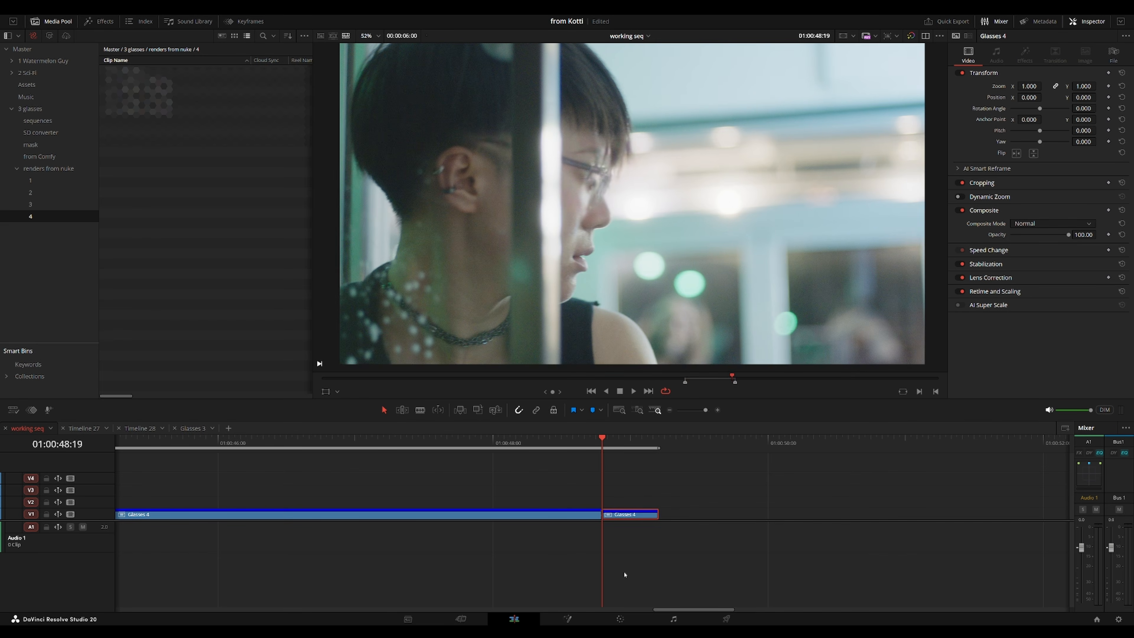
key("d")
Mark the main Glasses 4 clip as the play range and play it back.
left_click_drag(546, 504, 868, 500)
left_click_drag(610, 448, 597, 447)
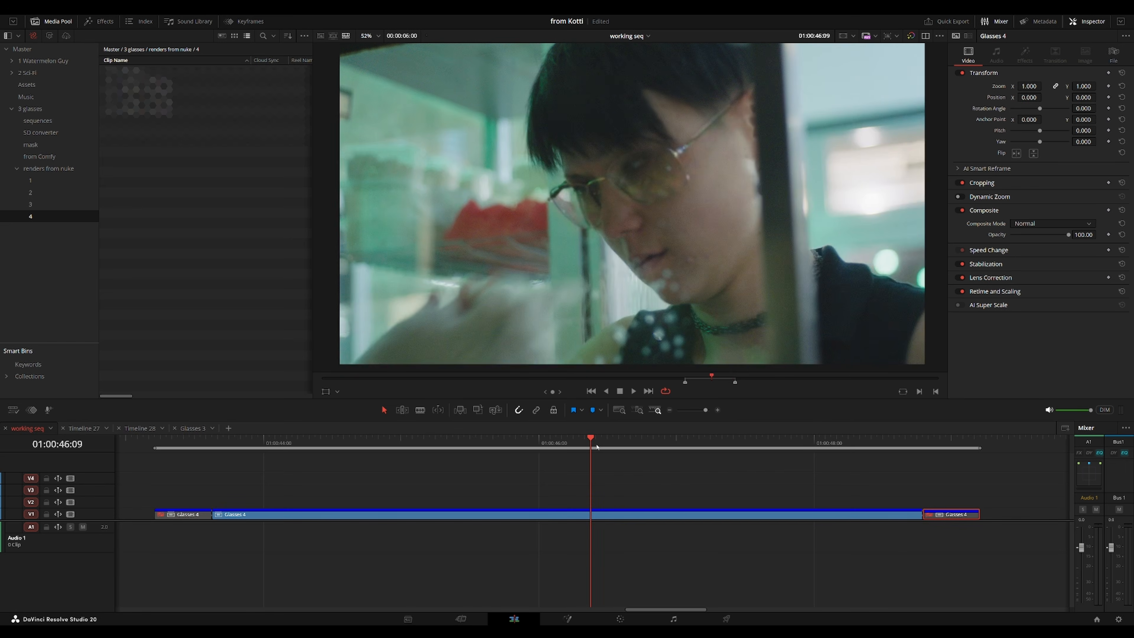
key("x")
key("shift+i")
key("space")
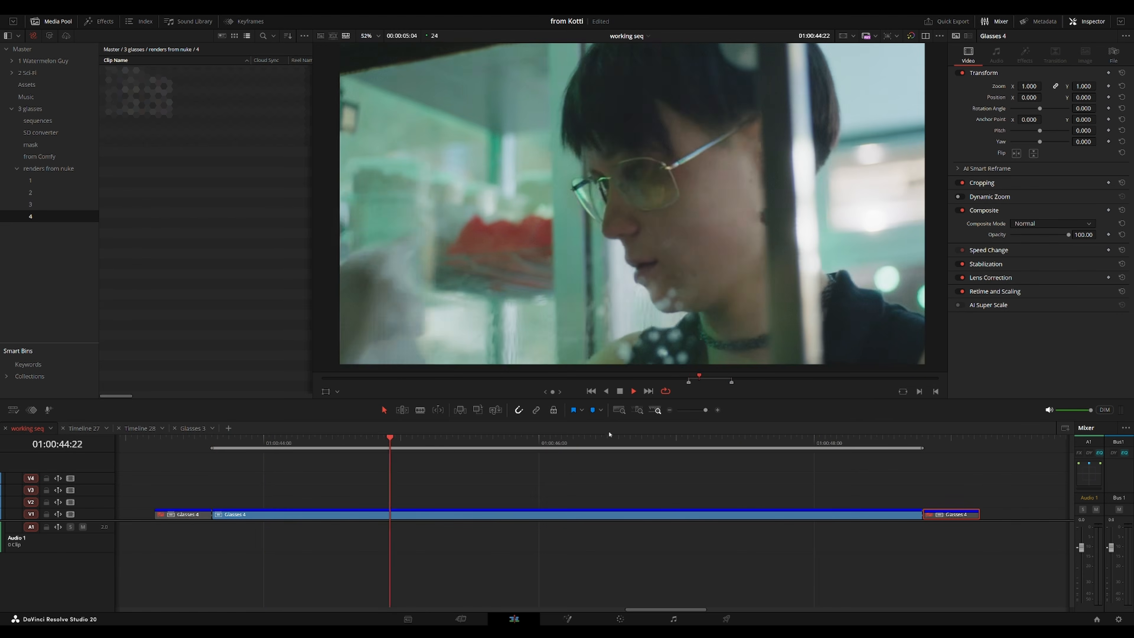
Scrub the opening of the sequence to review the Glasses 4 overlay shot.
mouse_move(1048, 237)
left_mouse_down()
mouse_move(1019, 234)
mouse_move(1057, 241)
left_mouse_up()
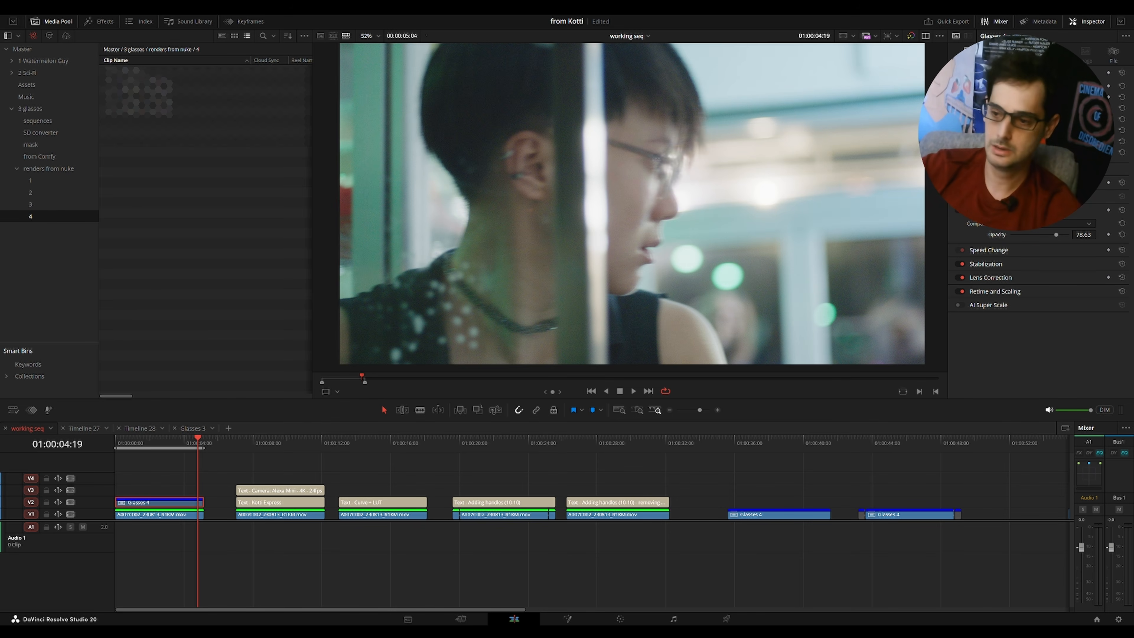
left_click_drag(156, 441, 144, 441)
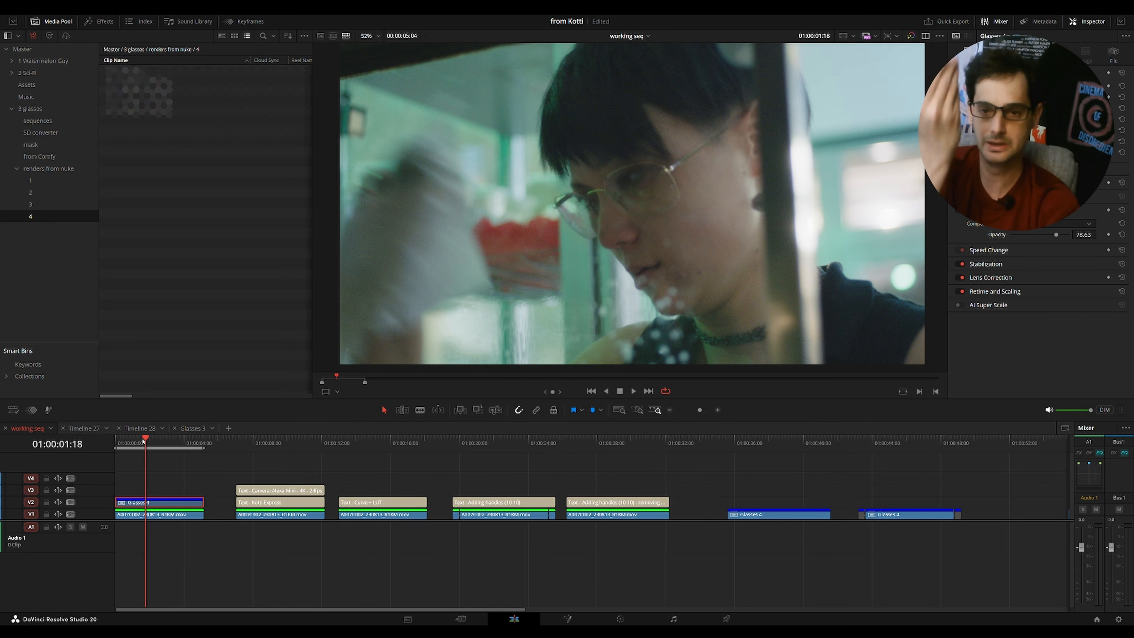
mouse_move(143, 441)
left_mouse_down()
mouse_move(176, 444)
mouse_move(149, 445)
left_mouse_up()
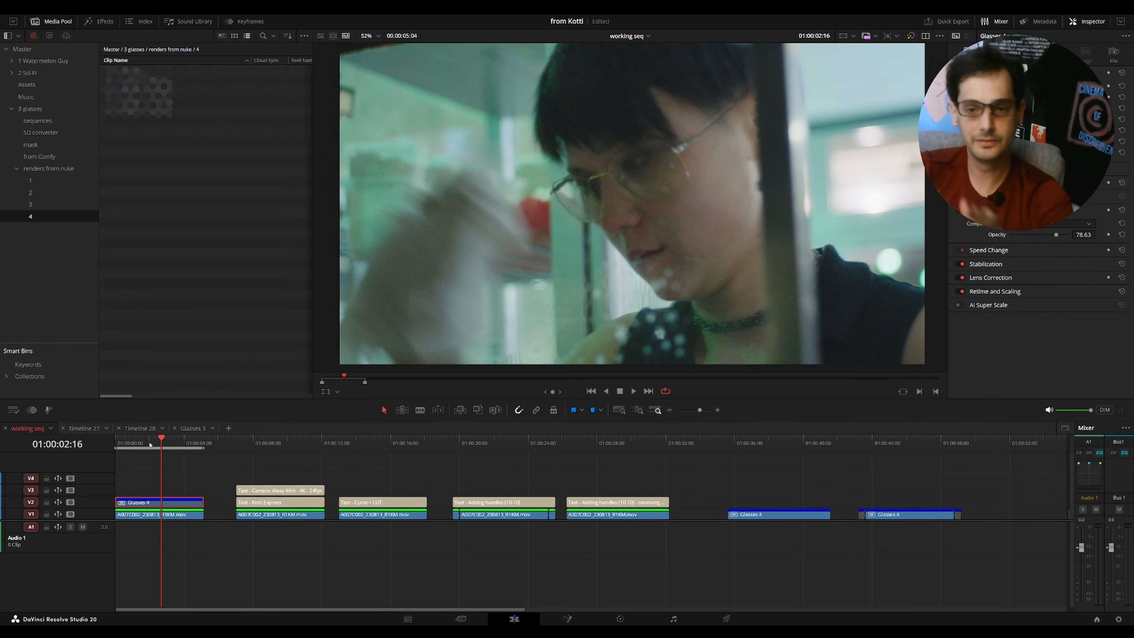